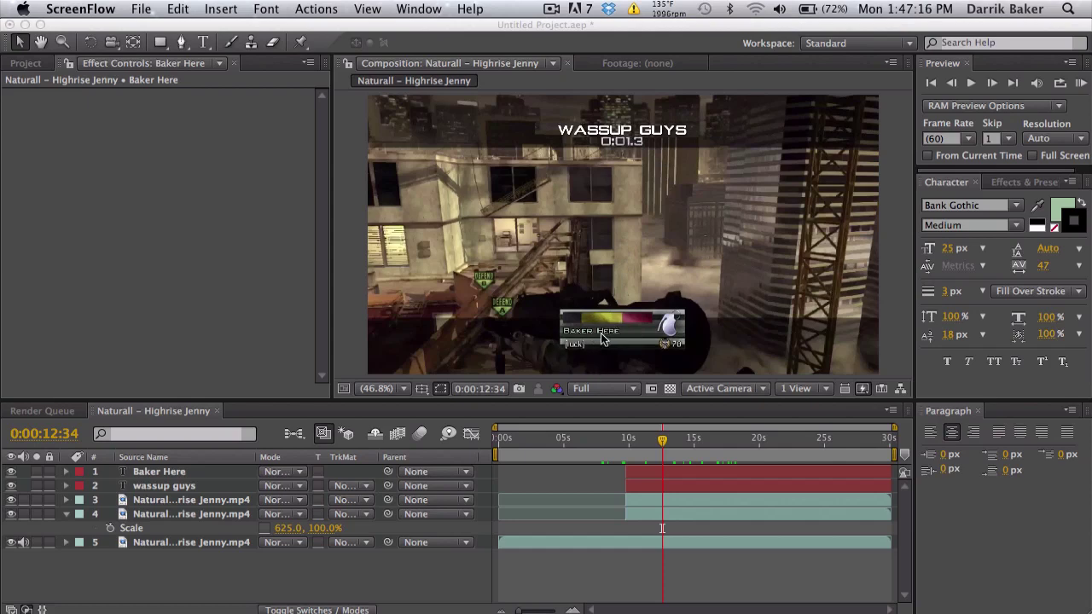
# - Check the frame at 0:00:12:53, then delete the Baker Here, wassup guys and extra footage layers
pyautogui.click(662, 451)
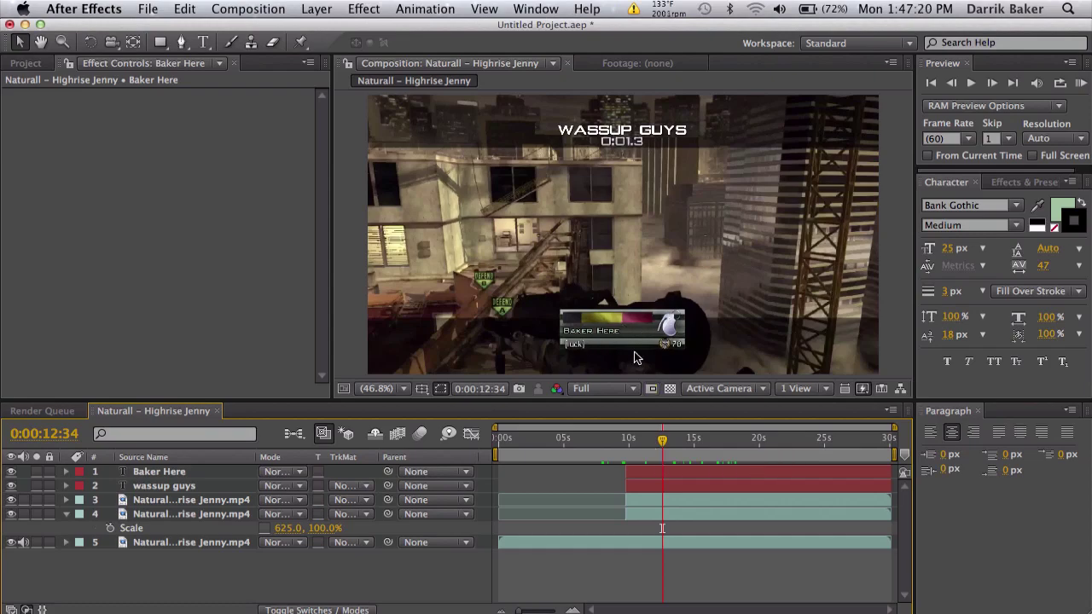
pyautogui.moveTo(662, 443); pyautogui.dragTo(695, 451)
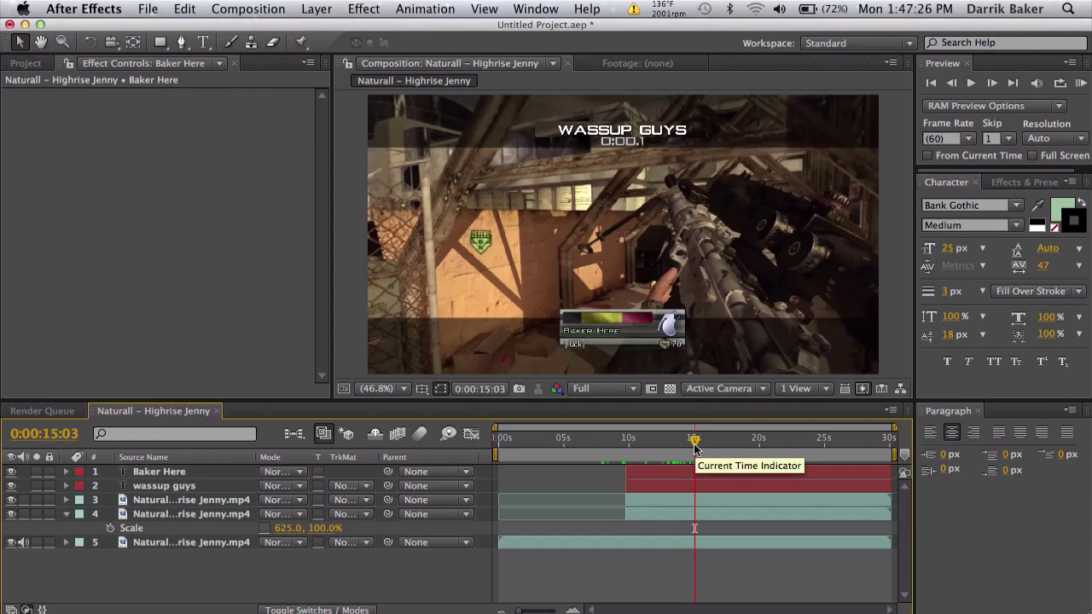
pyautogui.moveTo(695, 451); pyautogui.dragTo(668, 440)
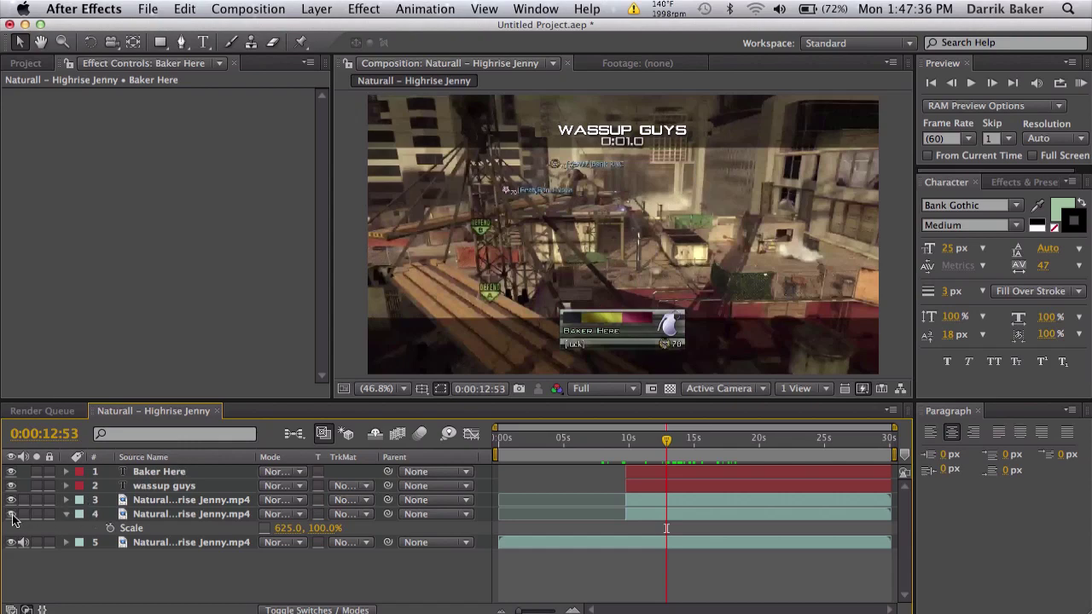
pyautogui.click(147, 515)
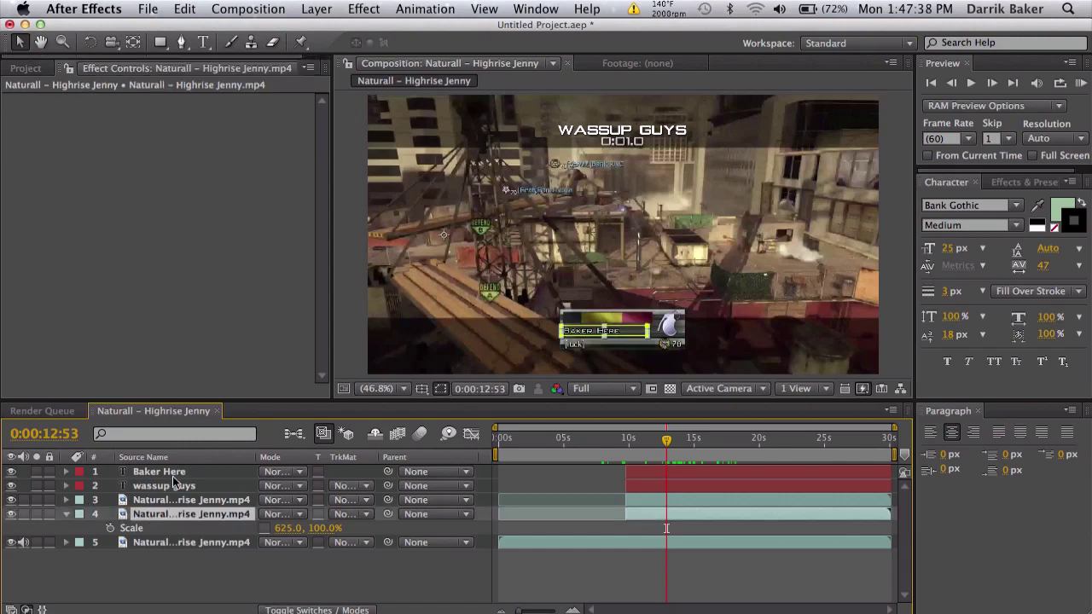
pyautogui.keyDown('shift'); pyautogui.click(167, 474); pyautogui.keyUp('shift')
pyautogui.press('Delete')
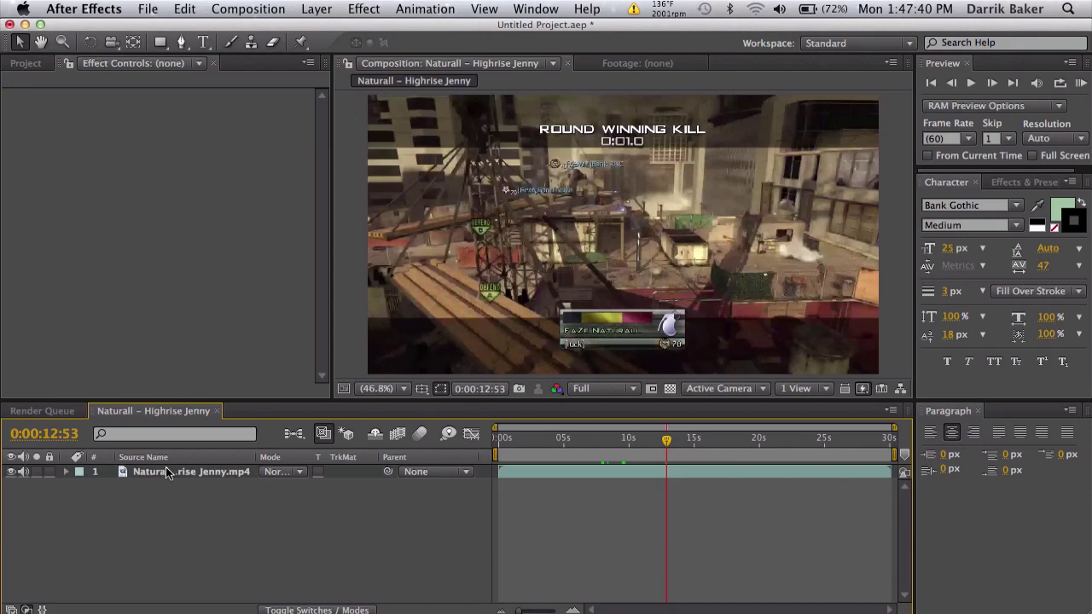
# - View the composition at 100%, pan to the kill-cam banner, and scrub back to about 0:00:09:41
pyautogui.click(377, 387)
pyautogui.click(419, 276)
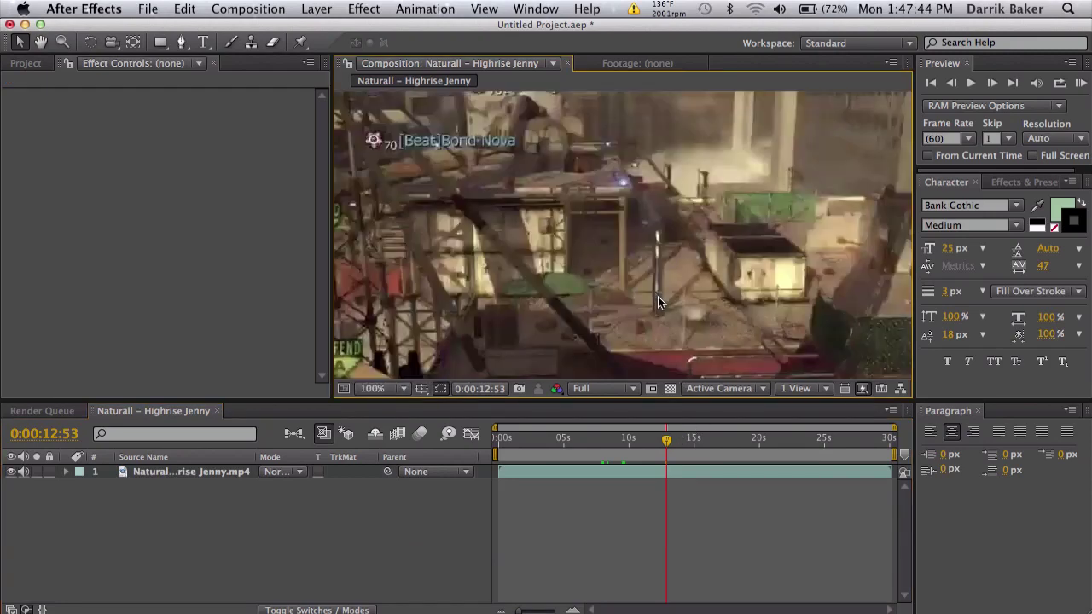
pyautogui.press('h')
pyautogui.moveTo(658, 296); pyautogui.dragTo(663, 500)
pyautogui.press('v')
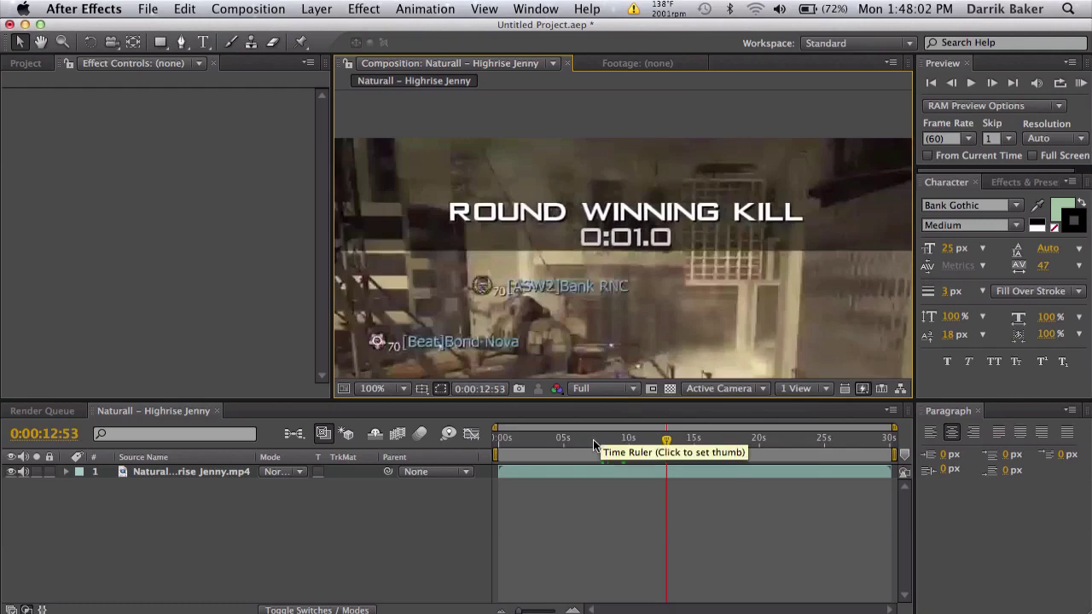
pyautogui.moveTo(593, 440); pyautogui.dragTo(626, 441)
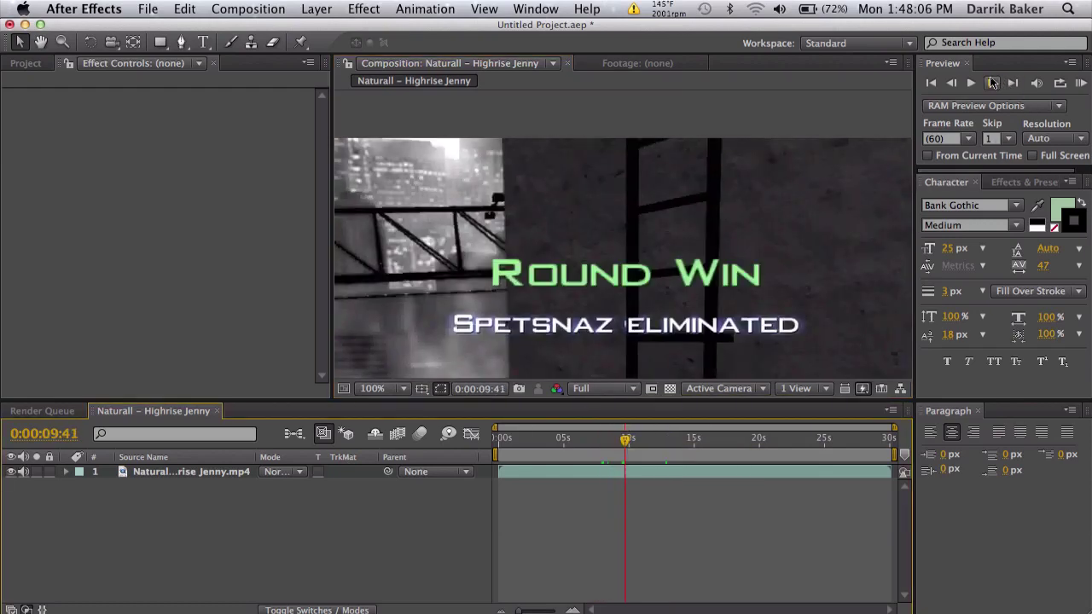
# - Step two frames forward to ROUND WINNING KILL, duplicate the footage layer, and rename the copy 'blank top'
pyautogui.click(992, 82)
pyautogui.click(992, 82)
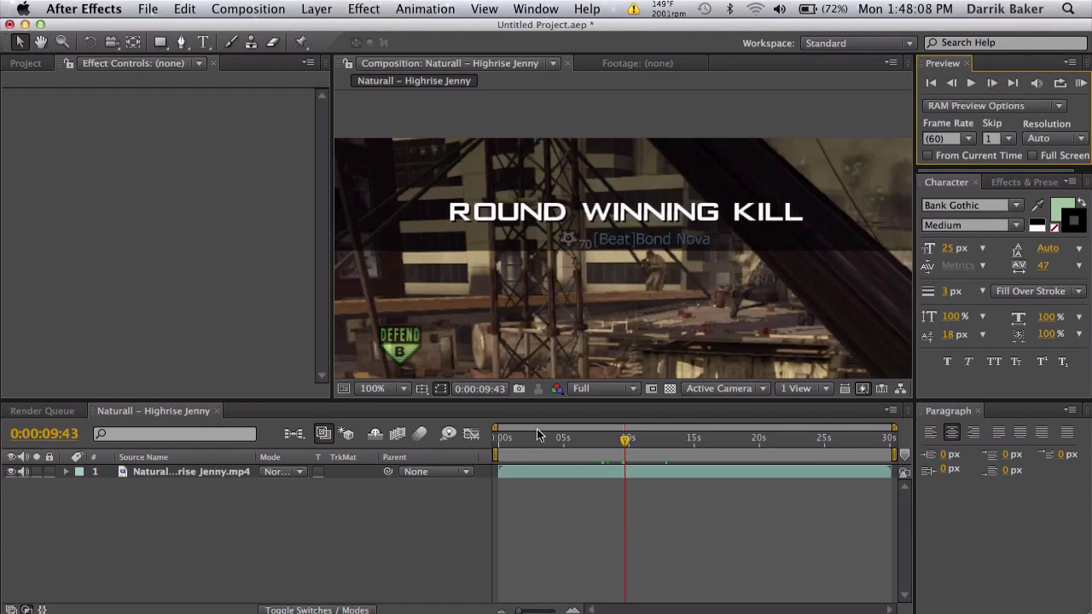
pyautogui.click(206, 475)
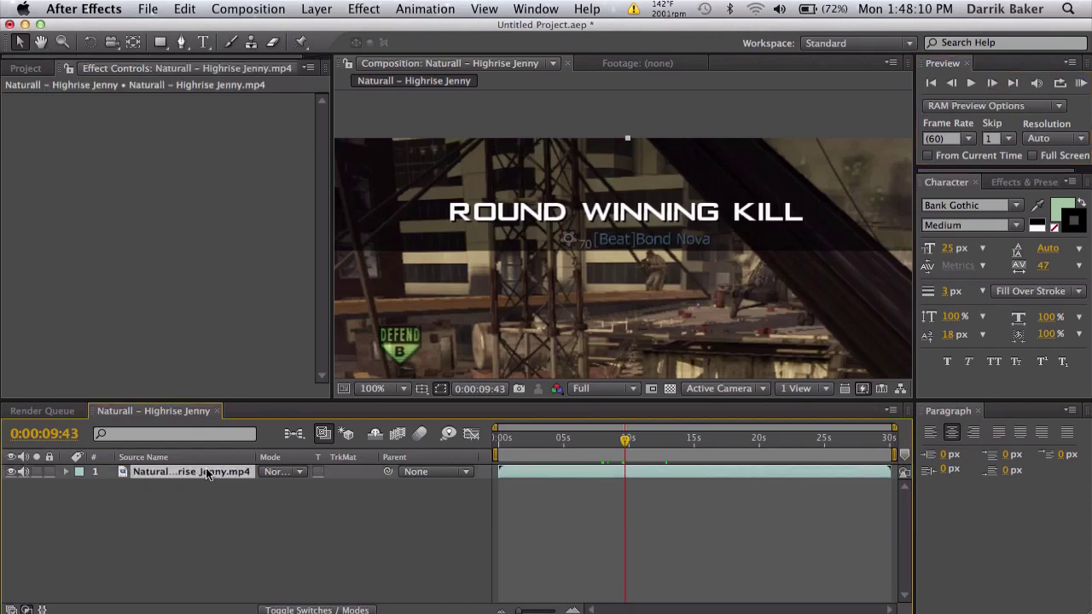
pyautogui.press('super+d')
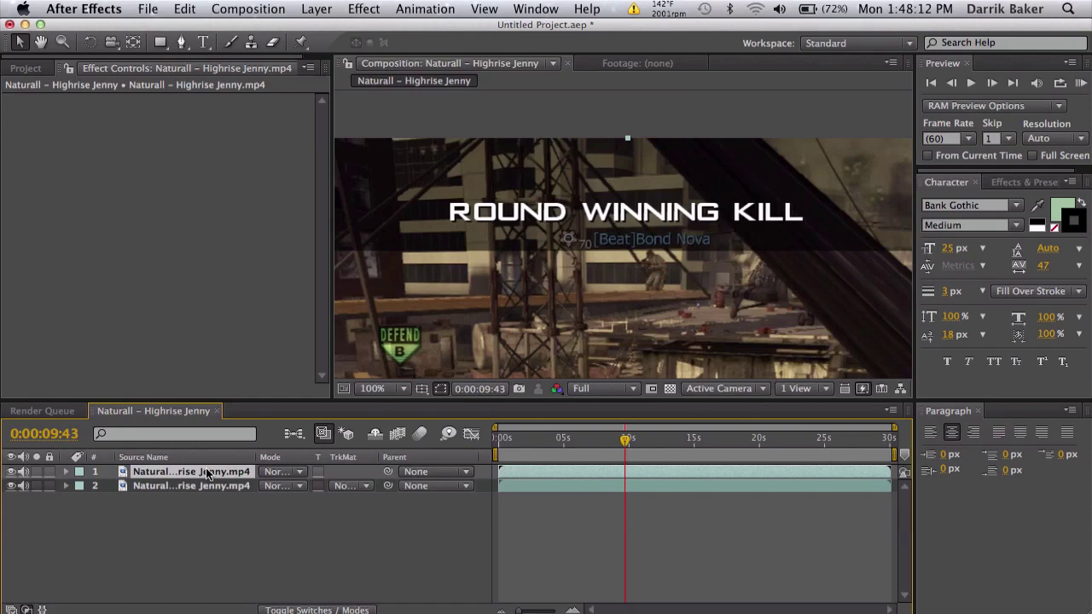
pyautogui.press('Return')
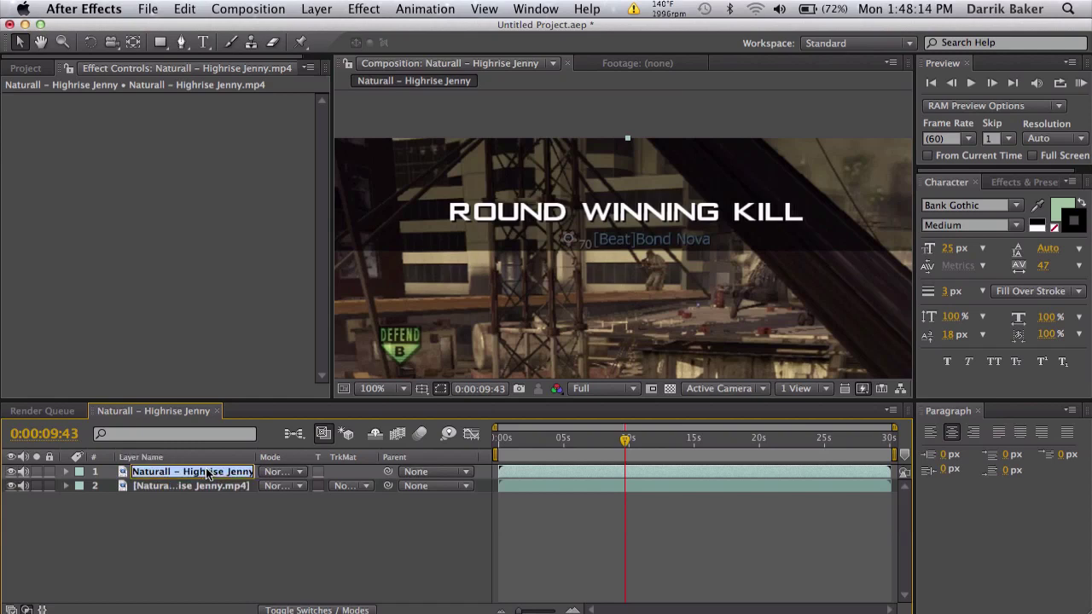
pyautogui.write('blank ')
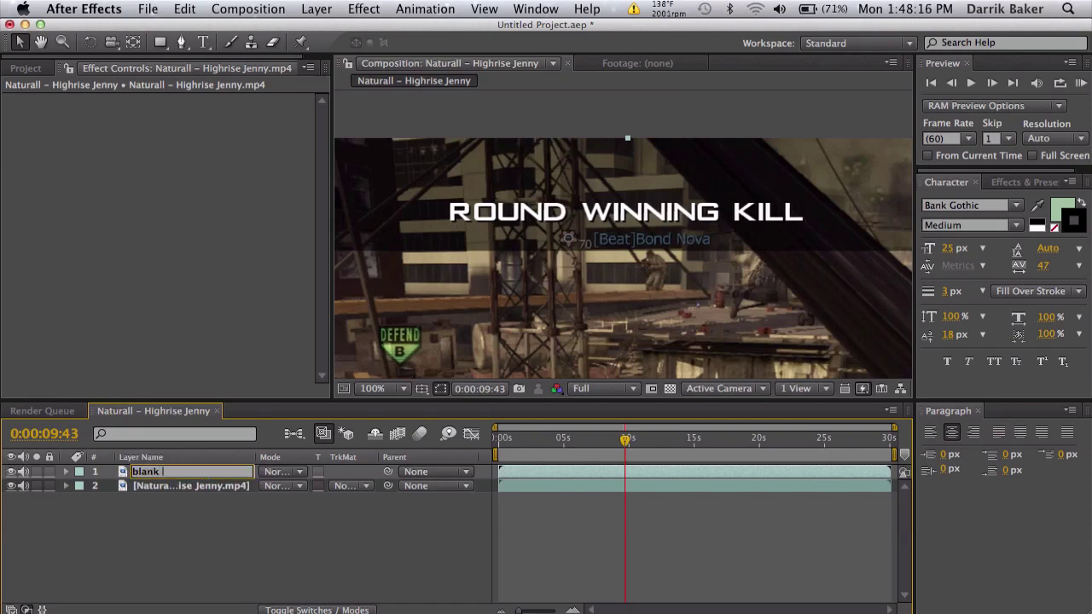
pyautogui.write('top')
pyautogui.press('Return')
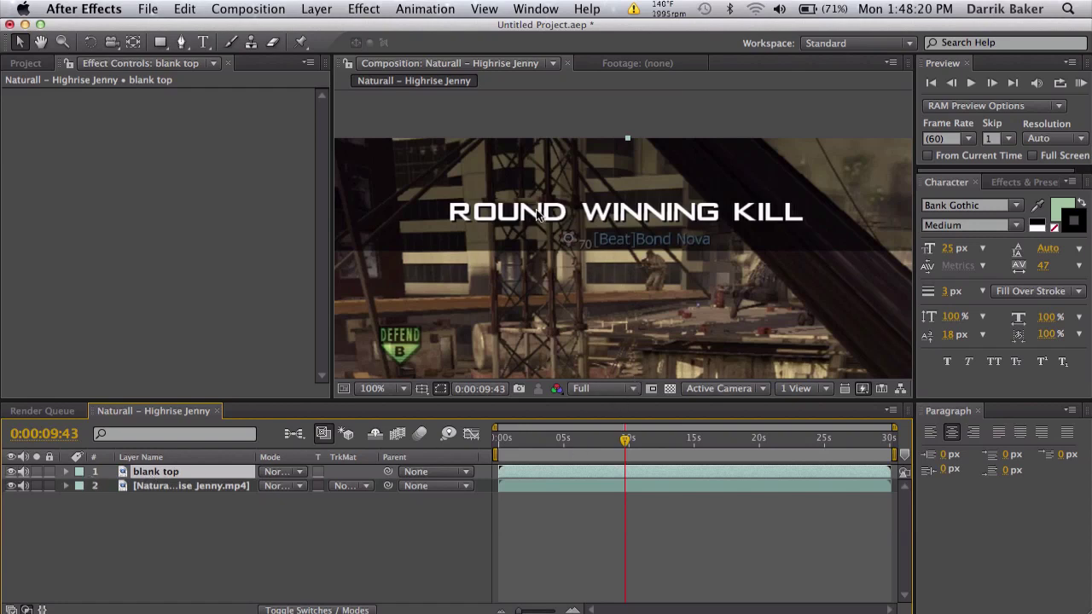
# - Draw a rectangle mask on blank top just above the title and nudge it down over ROUND WINNING KILL
pyautogui.click(160, 41)
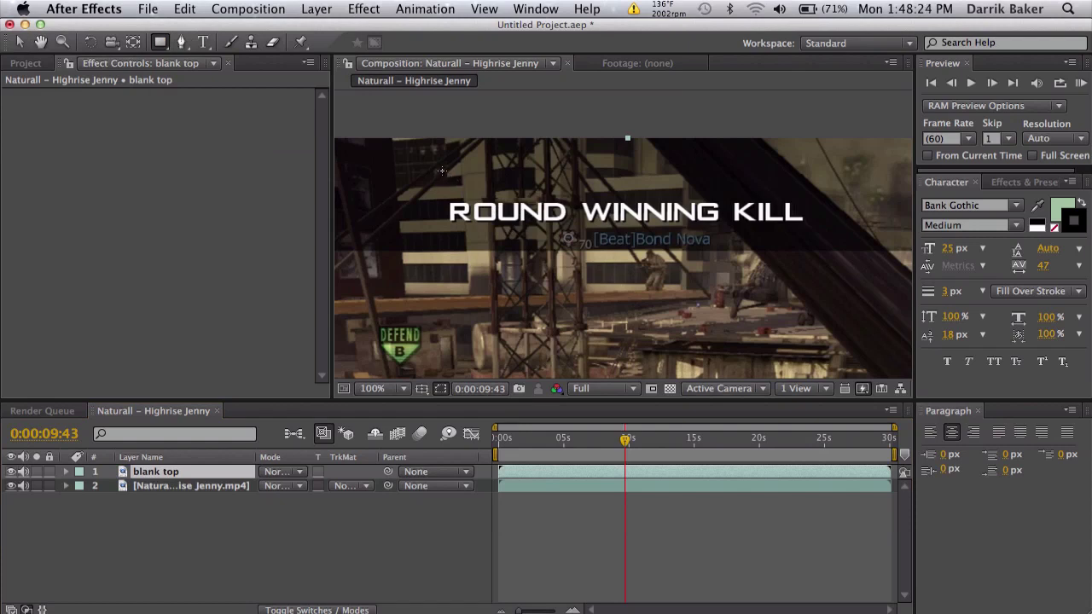
pyautogui.moveTo(442, 172); pyautogui.dragTo(810, 197)
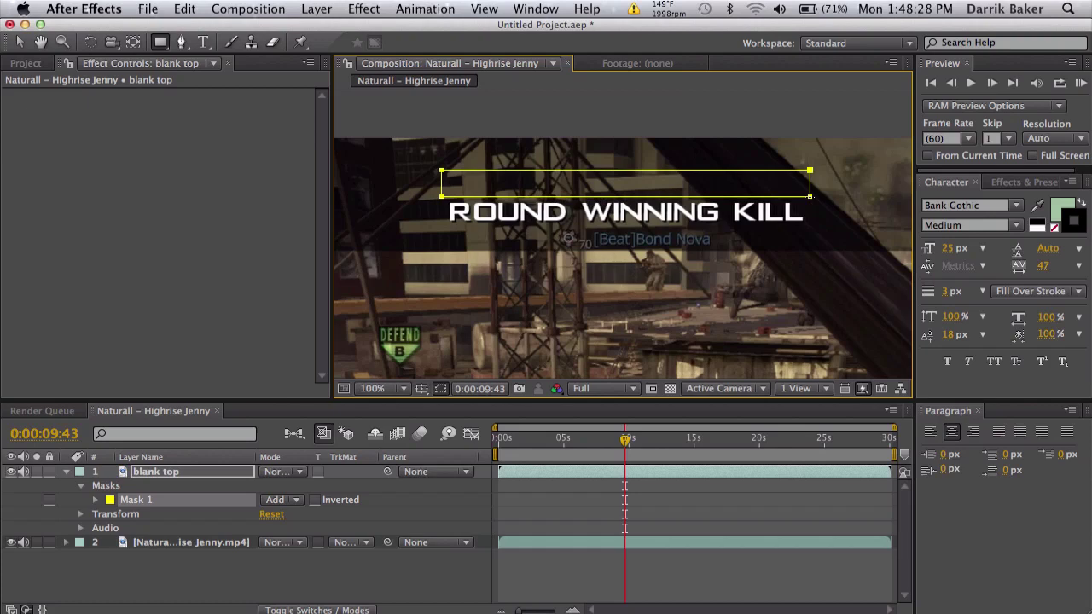
pyautogui.click(172, 474)
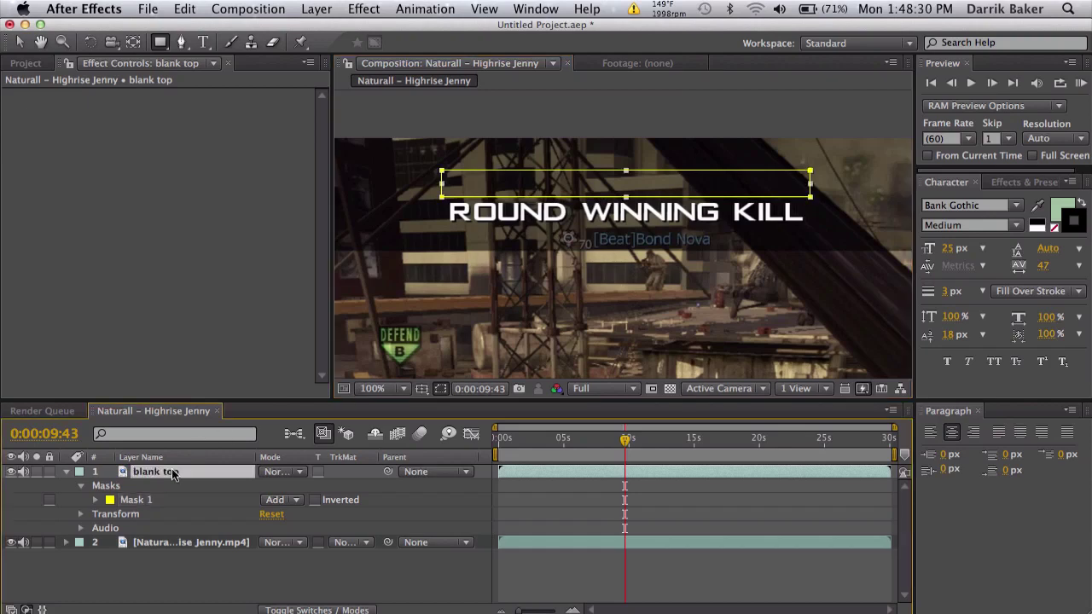
pyautogui.hotkey('shift', 'Down')
pyautogui.hotkey('shift', 'Down')
pyautogui.hotkey('shift', 'Down')
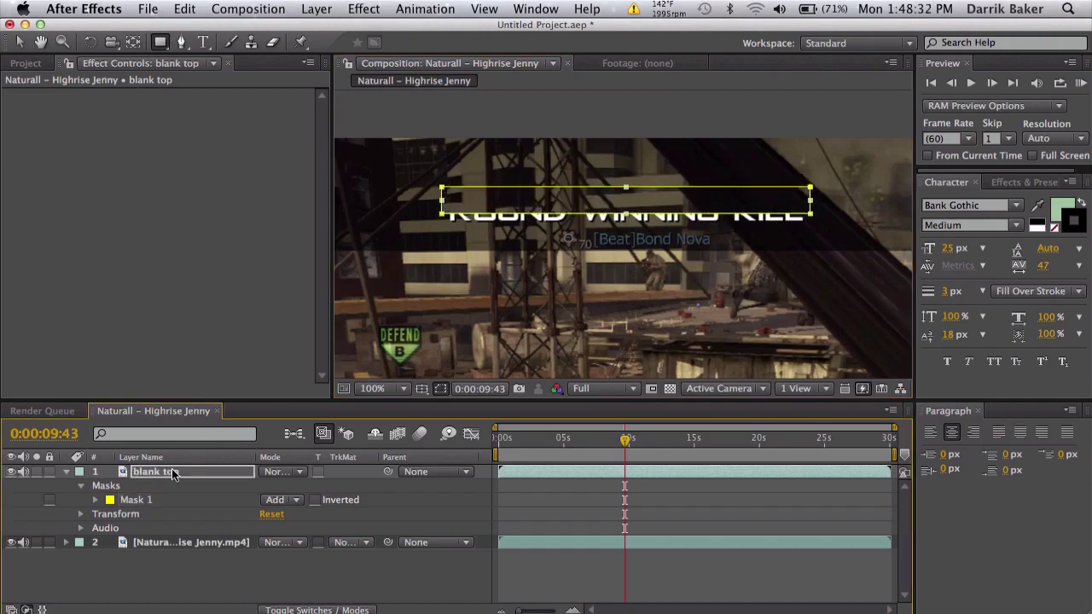
pyautogui.click(557, 499)
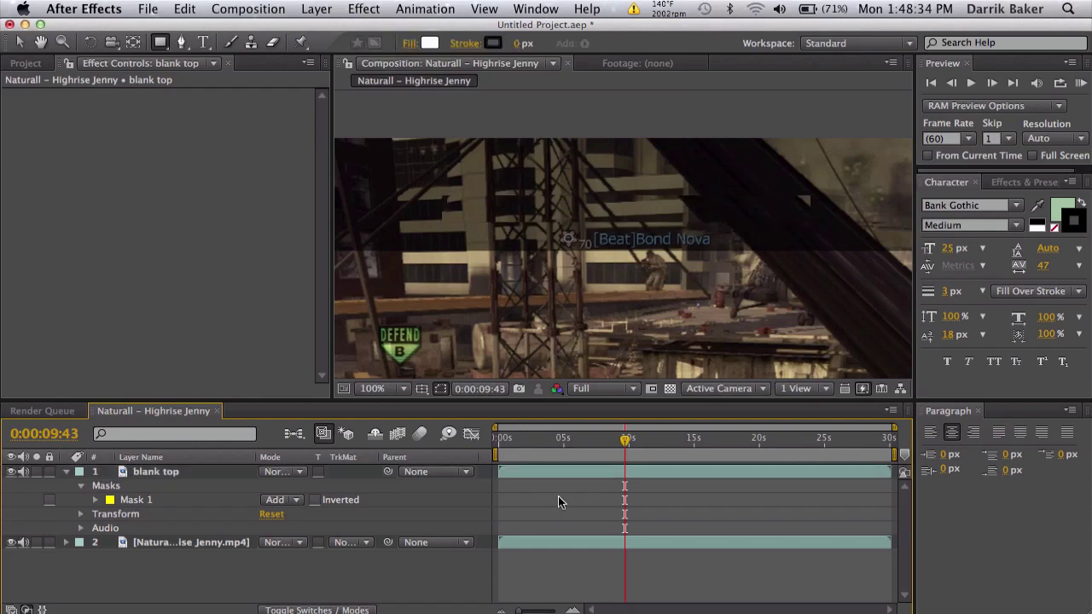
# - Trim blank top to start at the current frame, 0:00:09:43, and check the patch at 0:00:11:35
pyautogui.click(630, 474)
pyautogui.hotkey('alt', '[')
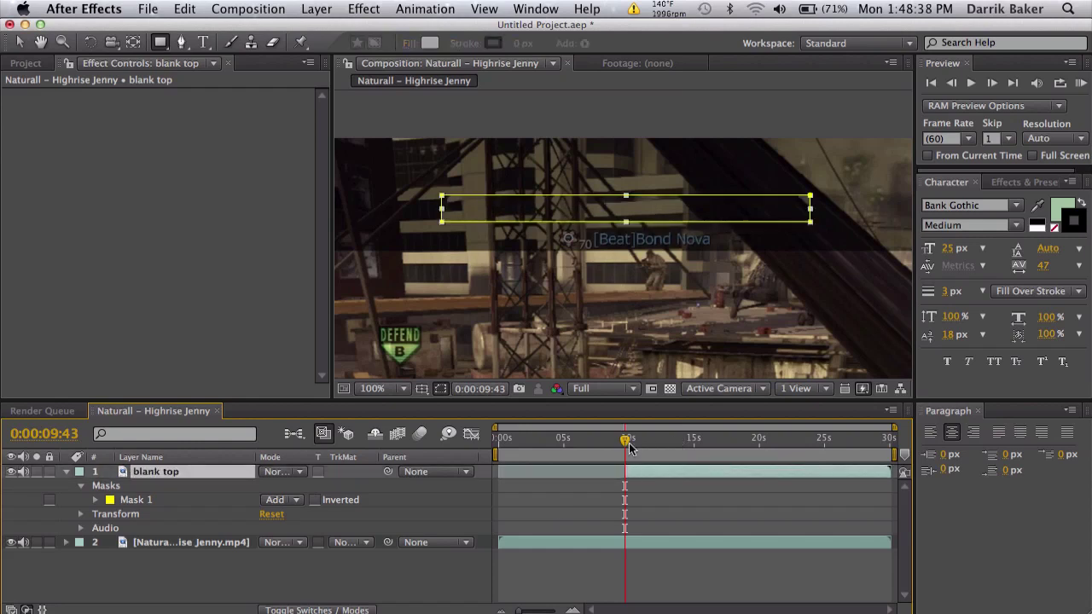
pyautogui.moveTo(624, 441); pyautogui.dragTo(649, 441)
pyautogui.click(714, 523)
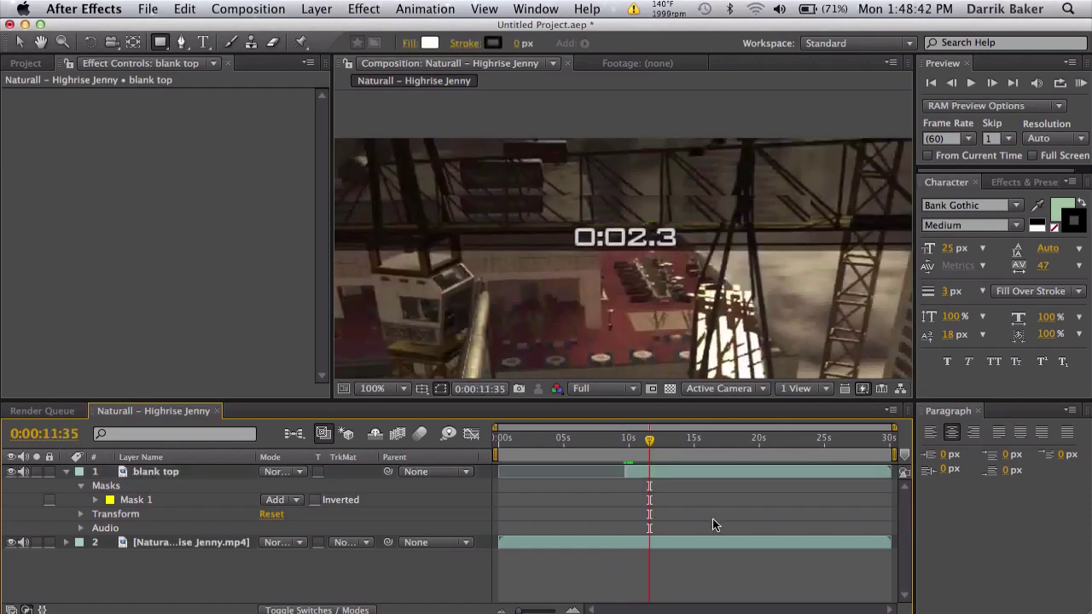
pyautogui.click(249, 475)
# - Set the mask feather to 5 px, try 7 and revert, then review the patch up to 0:00:13:05
pyautogui.press('f')
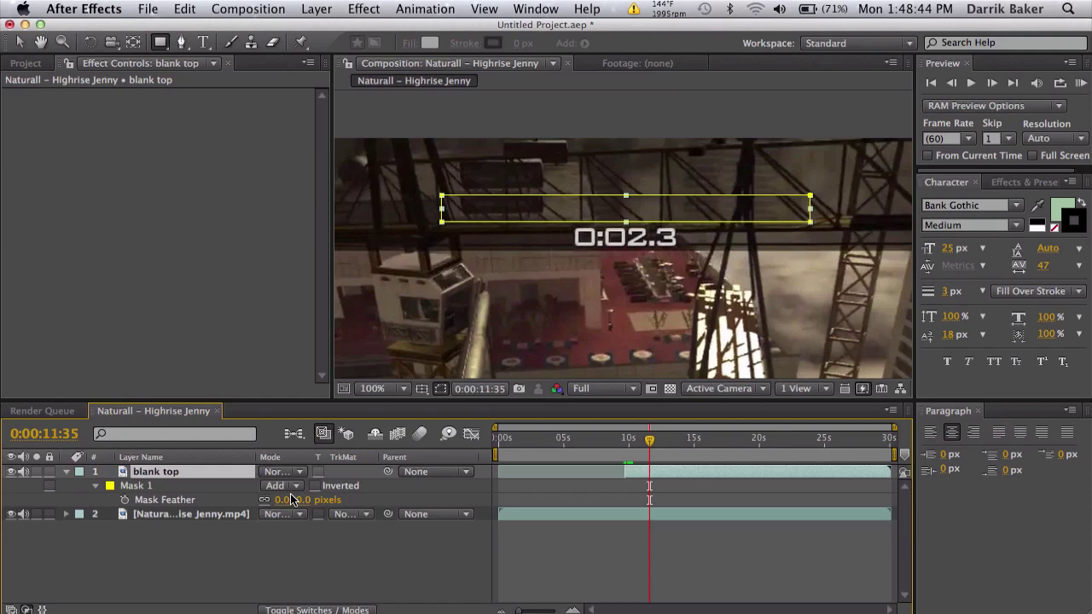
pyautogui.click(304, 500)
pyautogui.write('5')
pyautogui.press('Return')
pyautogui.click(660, 569)
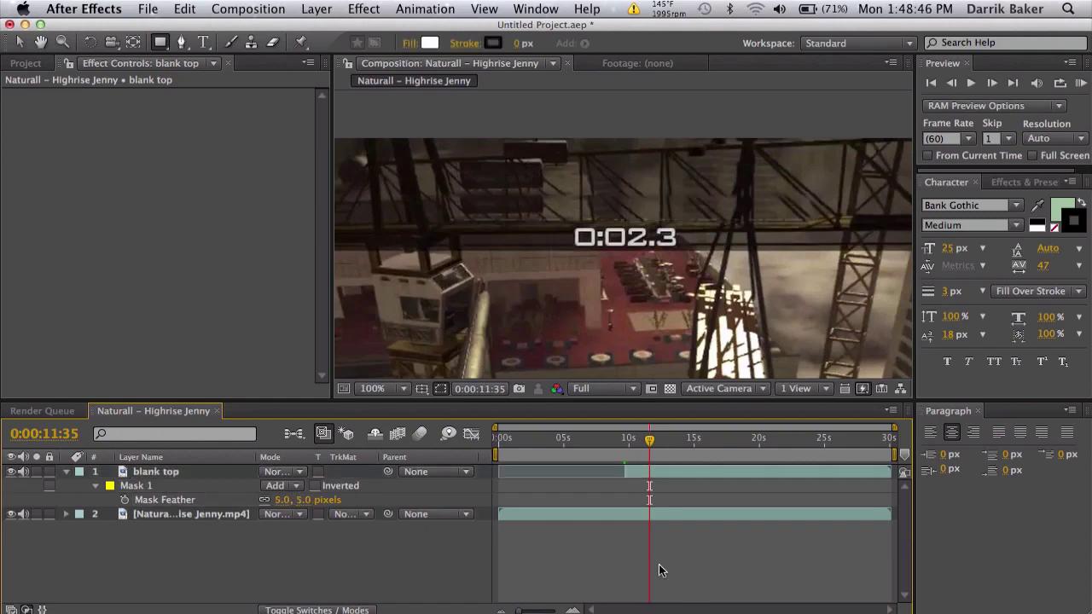
pyautogui.moveTo(303, 502); pyautogui.dragTo(303, 500)
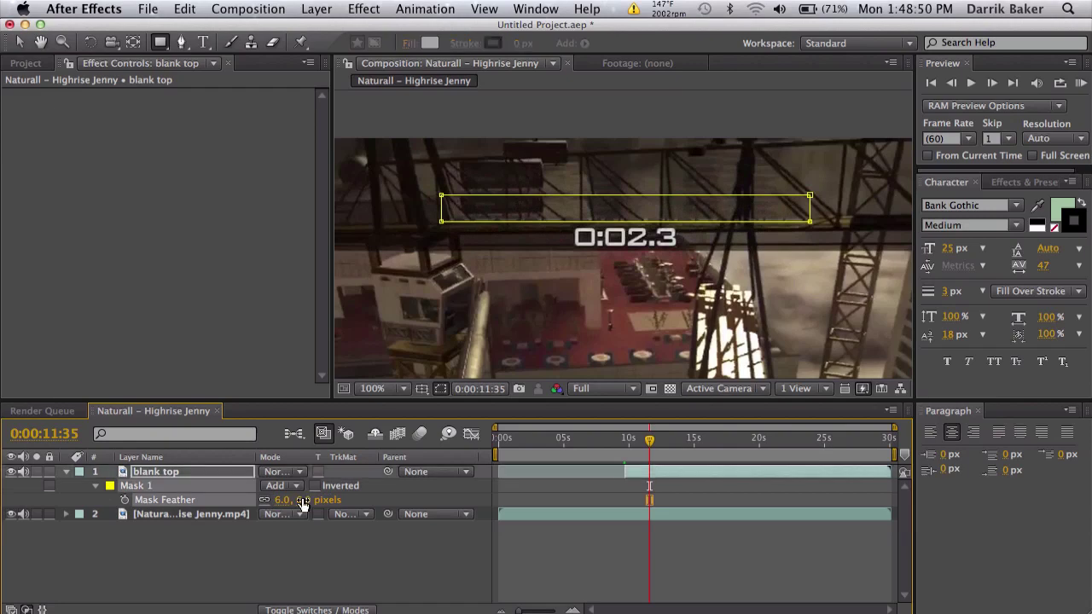
pyautogui.hotkey('ctrl', 'z')
pyautogui.click(646, 566)
pyautogui.click(654, 443)
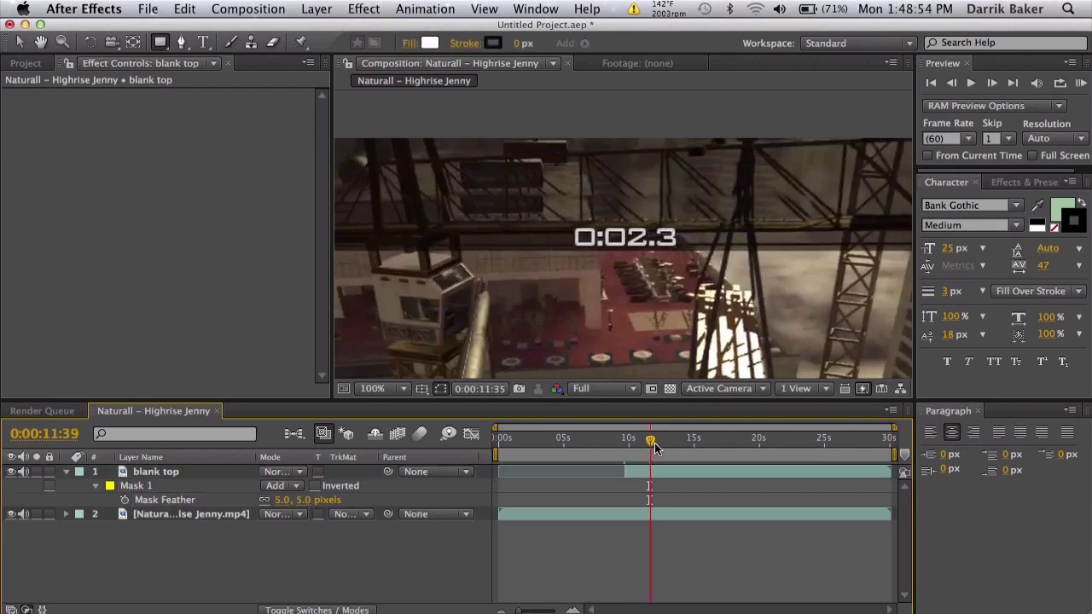
pyautogui.moveTo(655, 443); pyautogui.dragTo(668, 443)
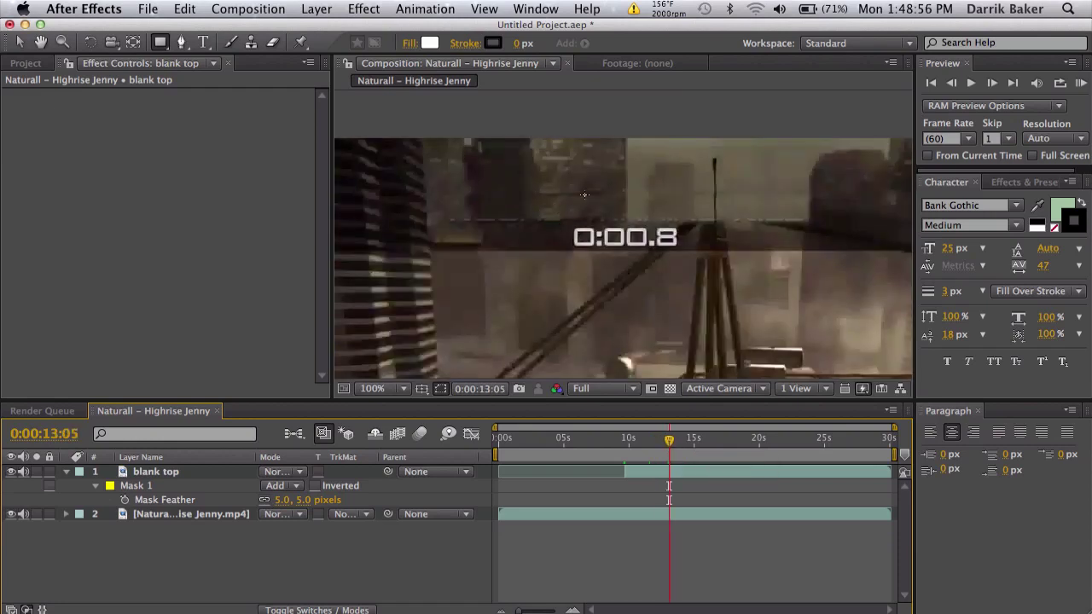
# - Hide the blank top layer to reveal the original ROUND WINNING KILL title
pyautogui.click(233, 471)
pyautogui.press('Return')
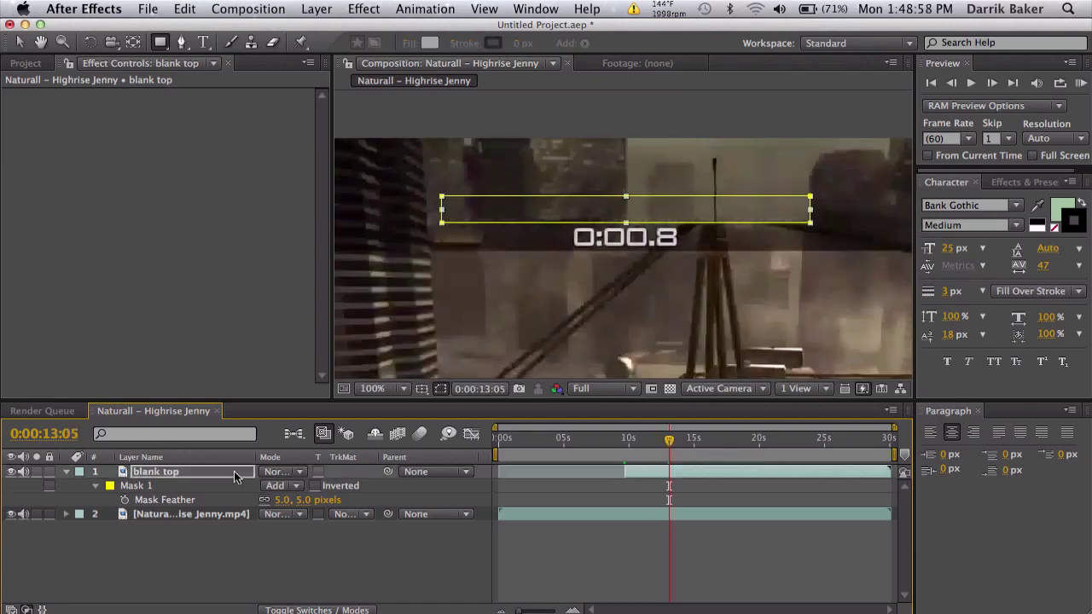
pyautogui.click(715, 541)
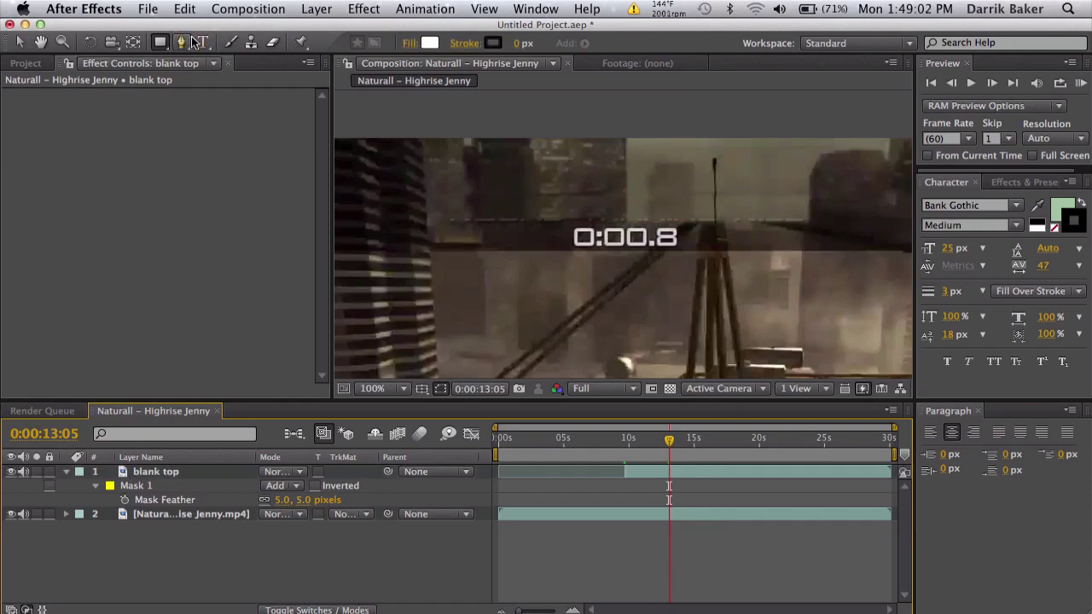
pyautogui.click(10, 471)
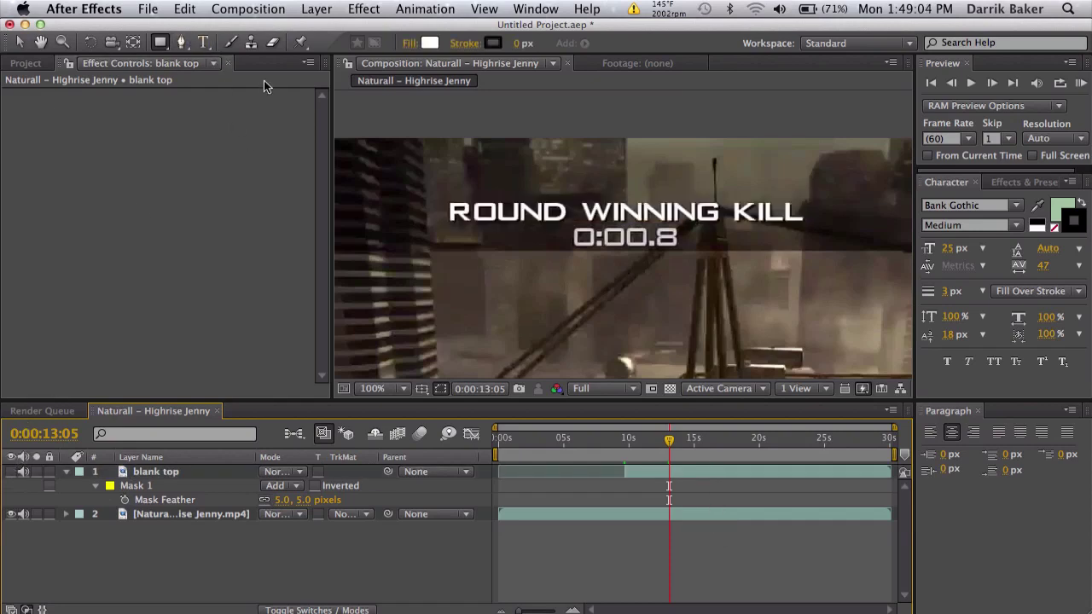
# - Add a 'WASSUP GUYS' text layer above the title, move it toward the banner, and select its text
pyautogui.click(203, 42)
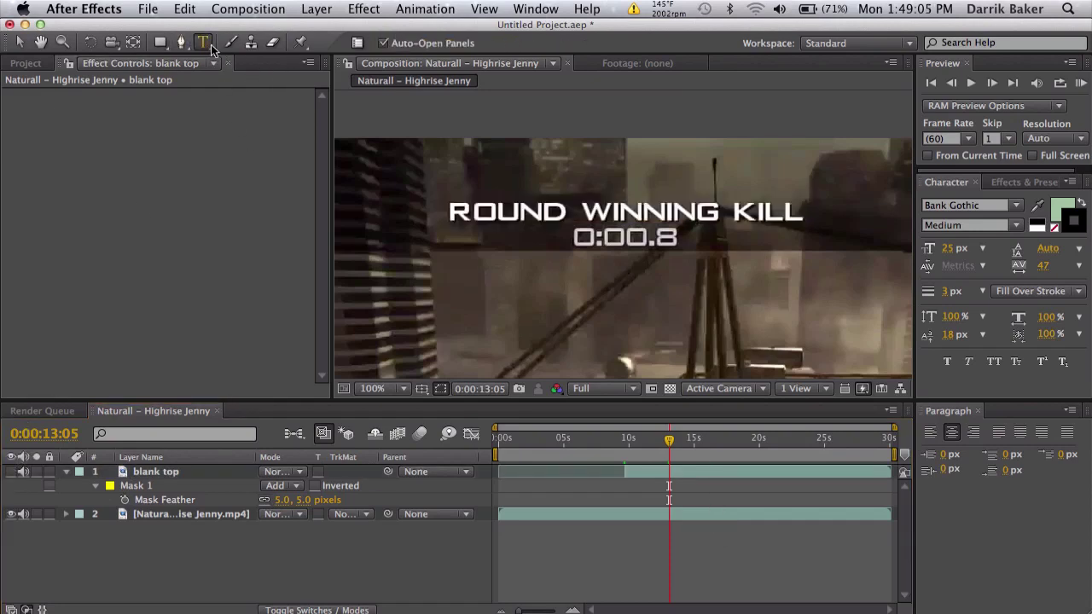
pyautogui.click(454, 171)
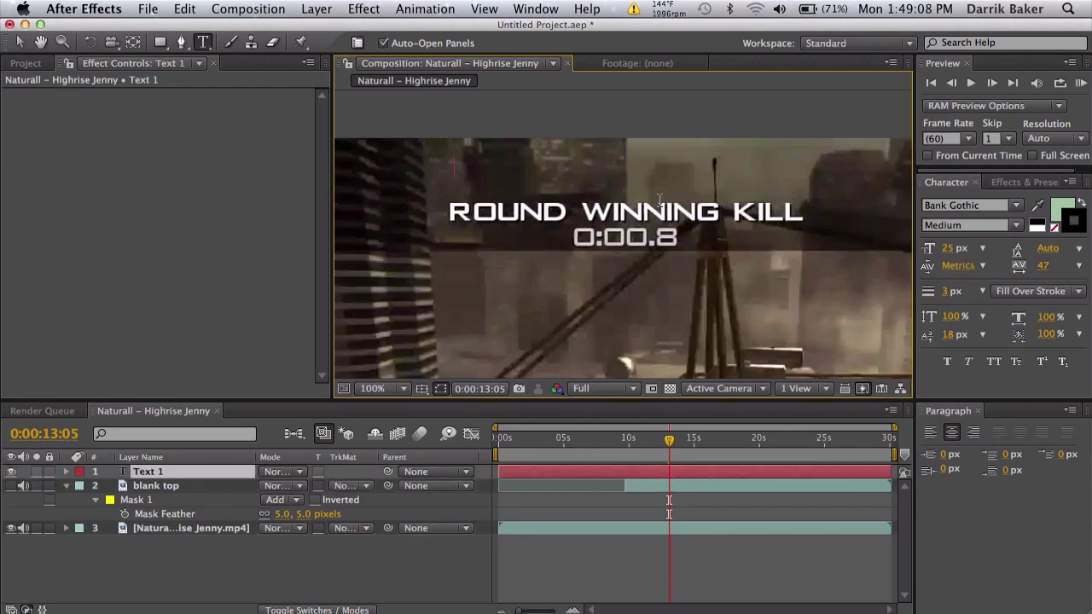
pyautogui.write('WASSUP GUYS')
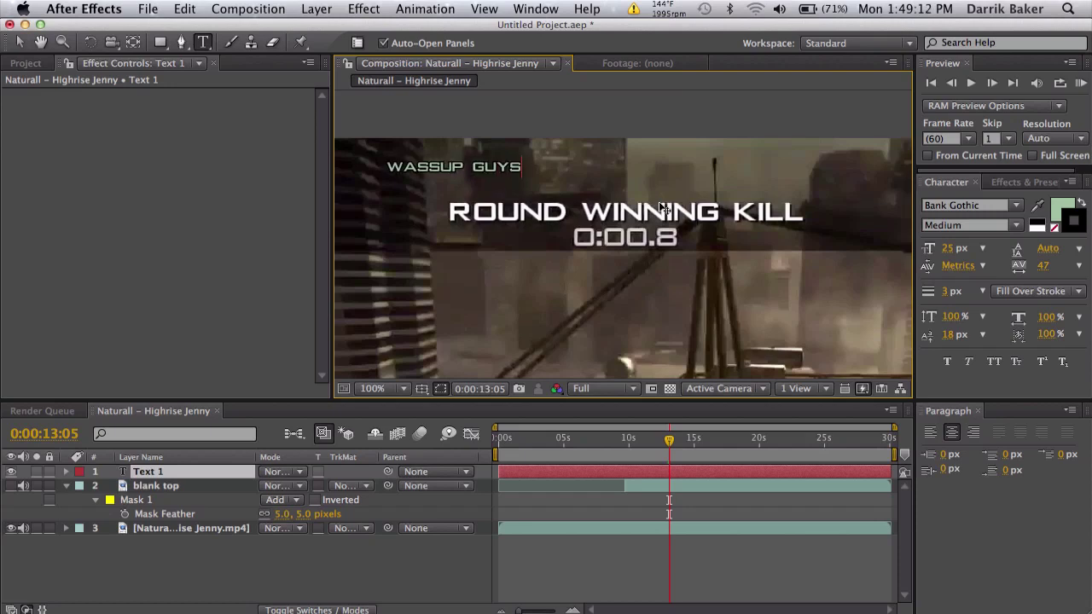
pyautogui.click(19, 42)
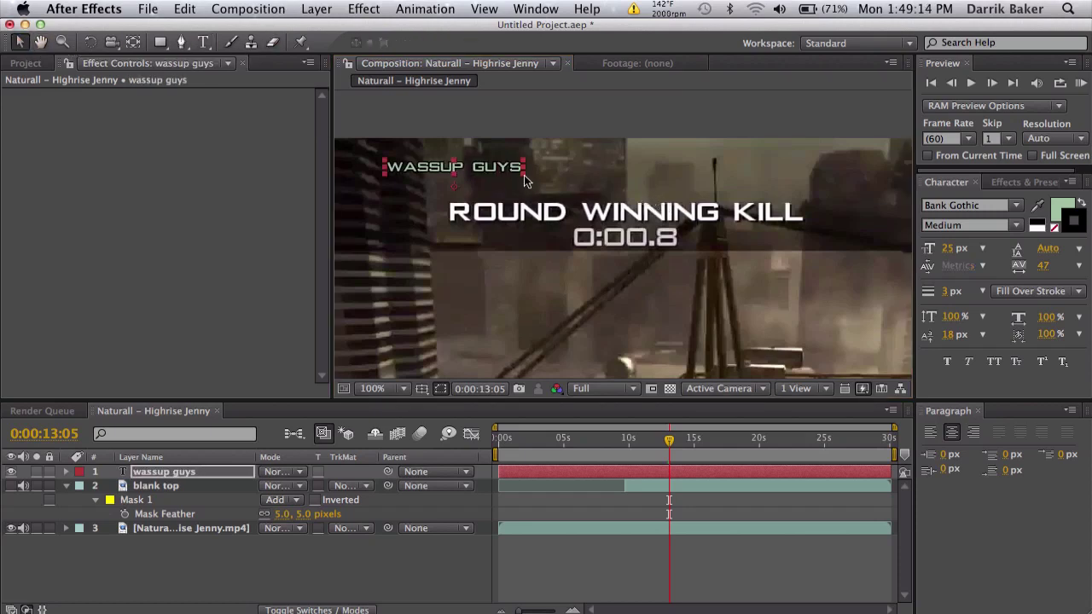
pyautogui.moveTo(508, 171); pyautogui.dragTo(620, 186)
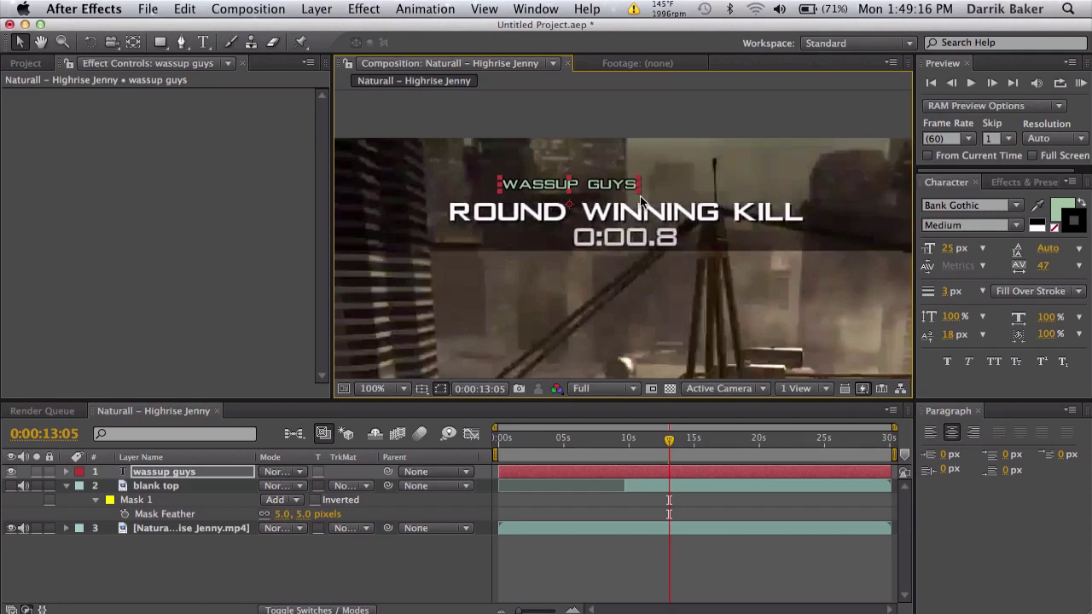
pyautogui.doubleClick(595, 189)
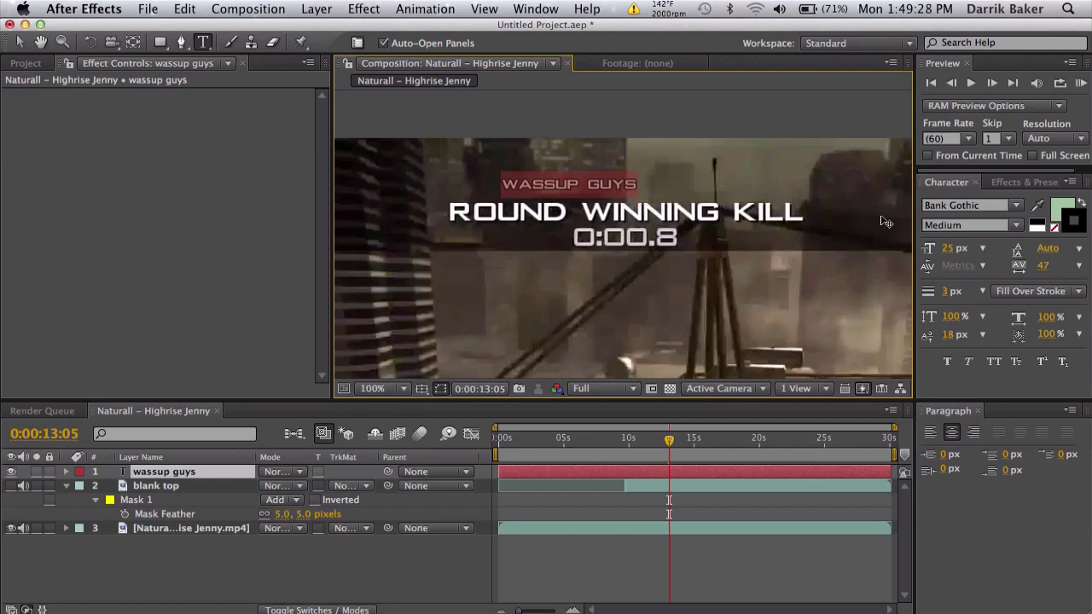
# - Set the WASSUP GUYS font size to 45, then to 50 px
pyautogui.click(946, 249)
pyautogui.write('45')
pyautogui.press('Return')
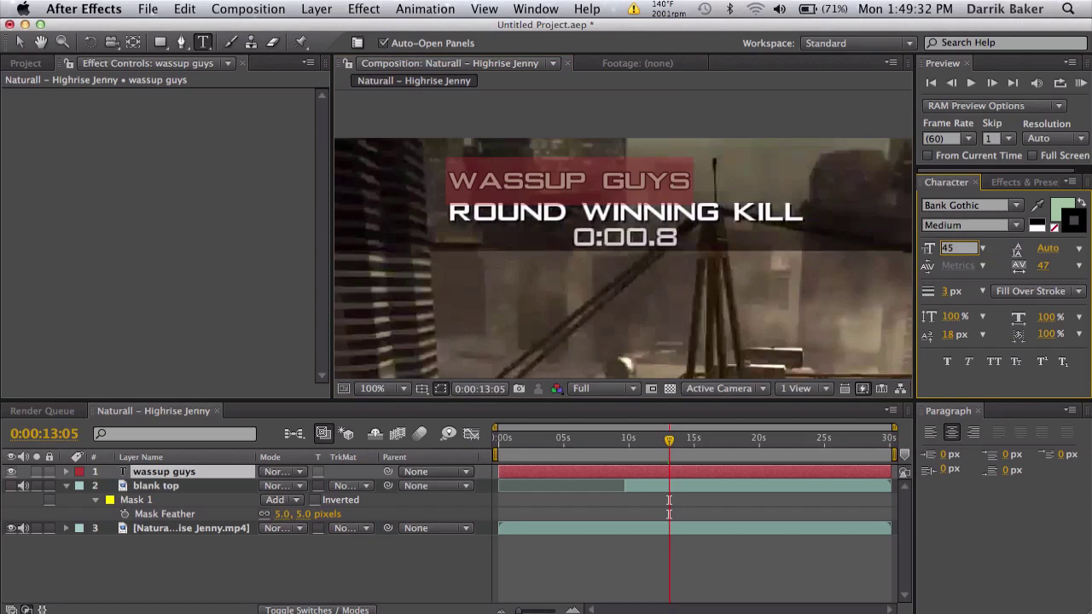
pyautogui.write('50')
pyautogui.press('Return')
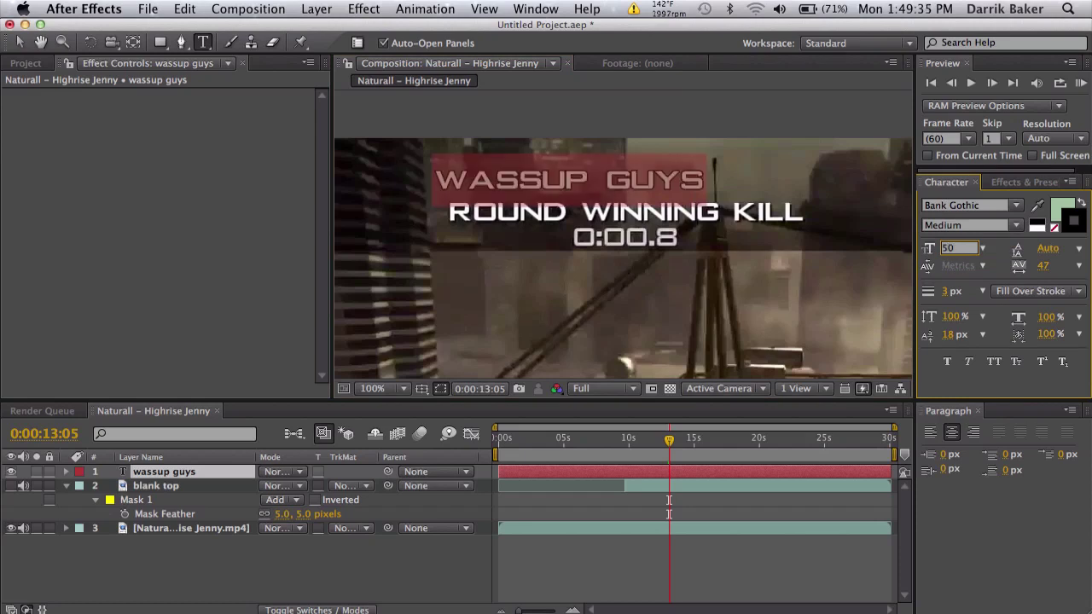
# - Remove the text stroke, make the fill white, and move WASSUP GUYS about 65 px right
pyautogui.click(1070, 227)
pyautogui.press('Return')
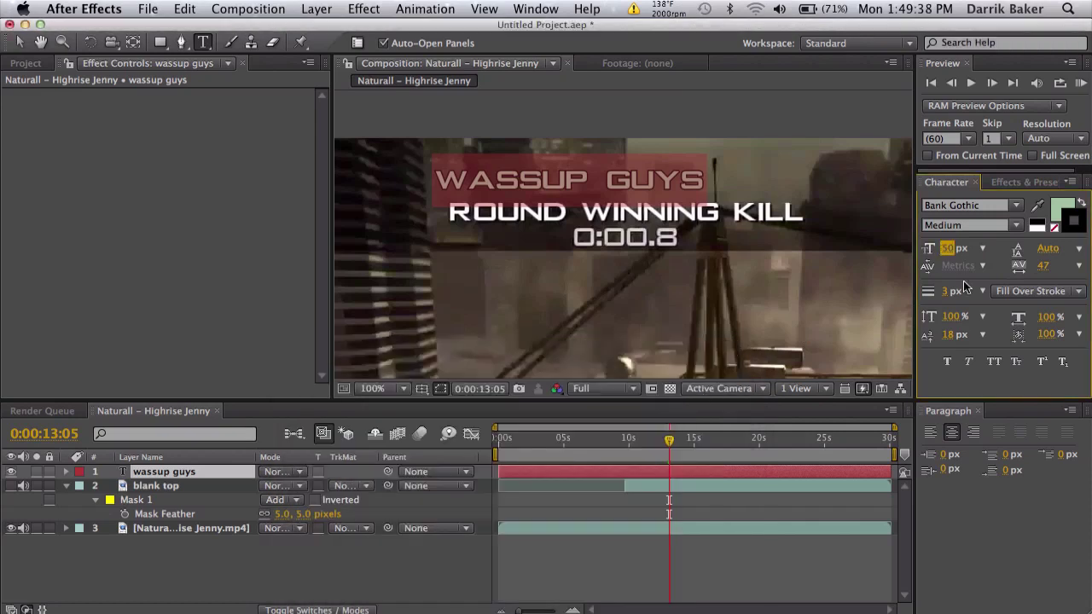
pyautogui.click(1056, 229)
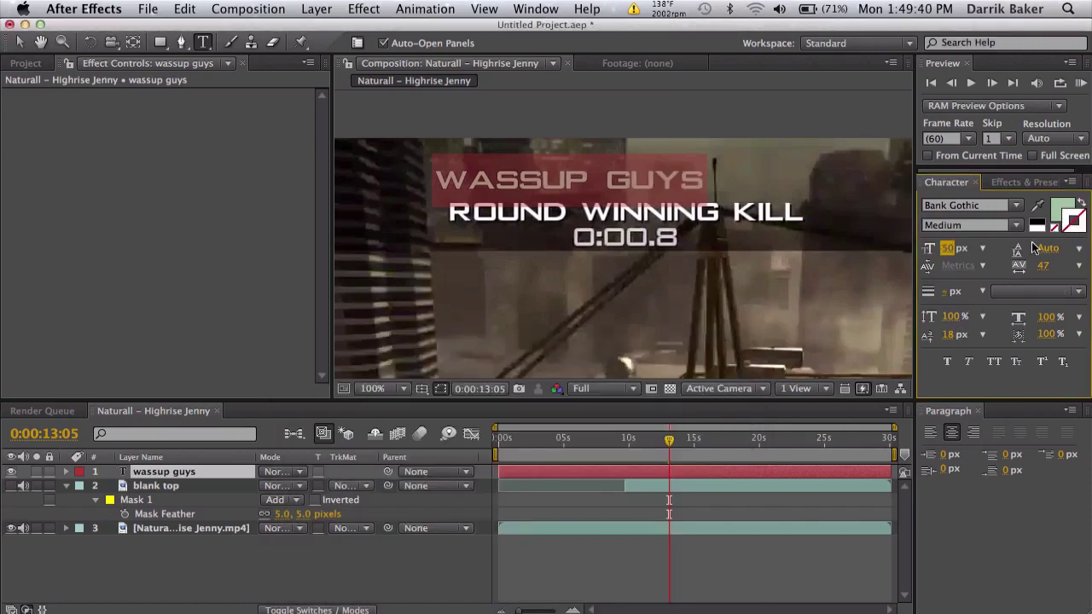
pyautogui.click(1061, 210)
pyautogui.press('Return')
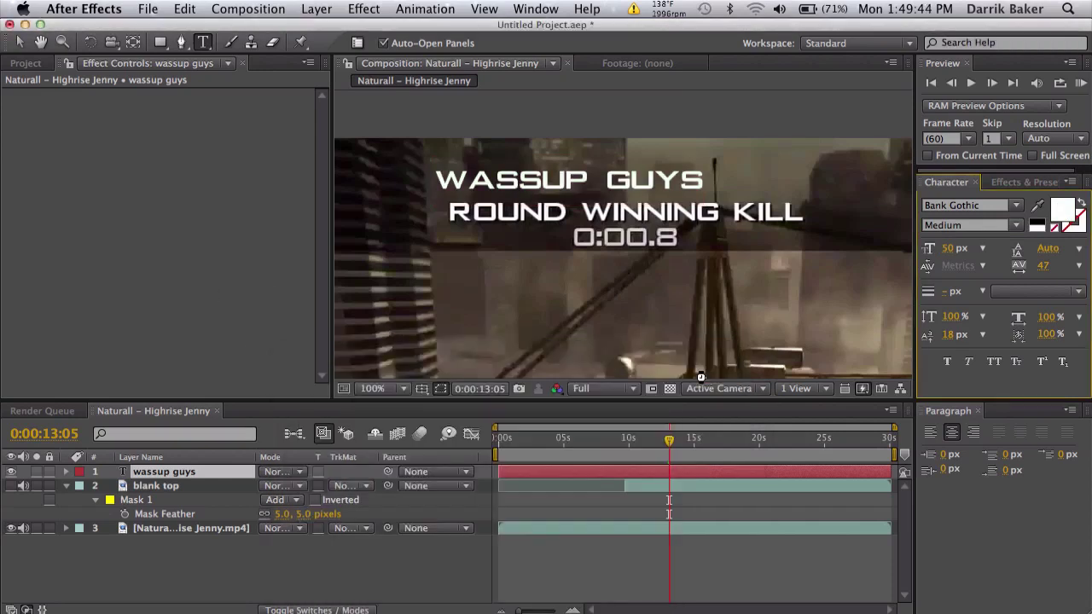
pyautogui.click(19, 41)
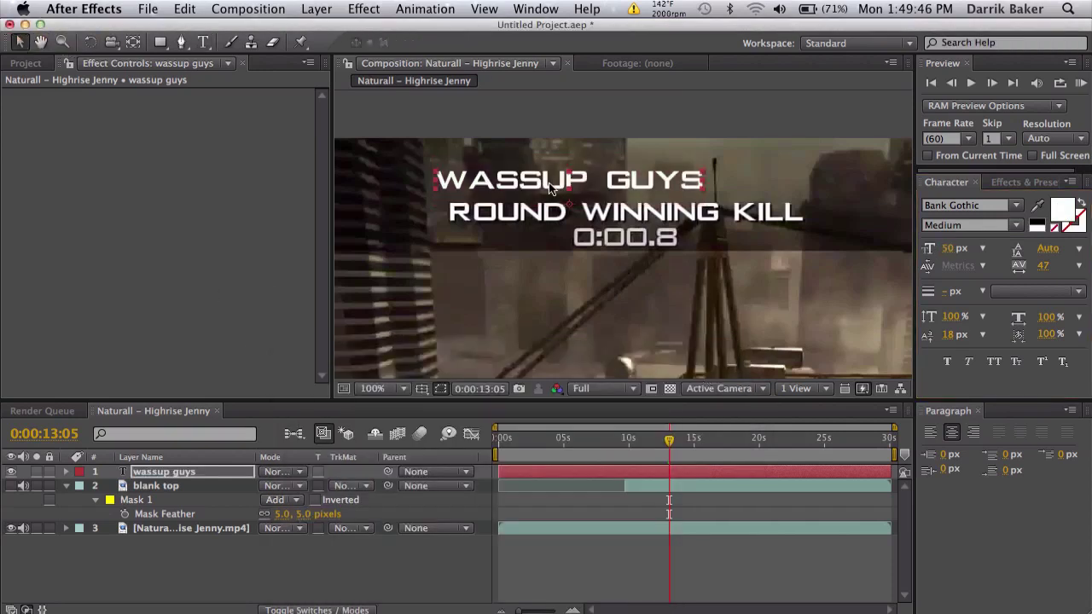
pyautogui.moveTo(602, 187); pyautogui.dragTo(693, 238)
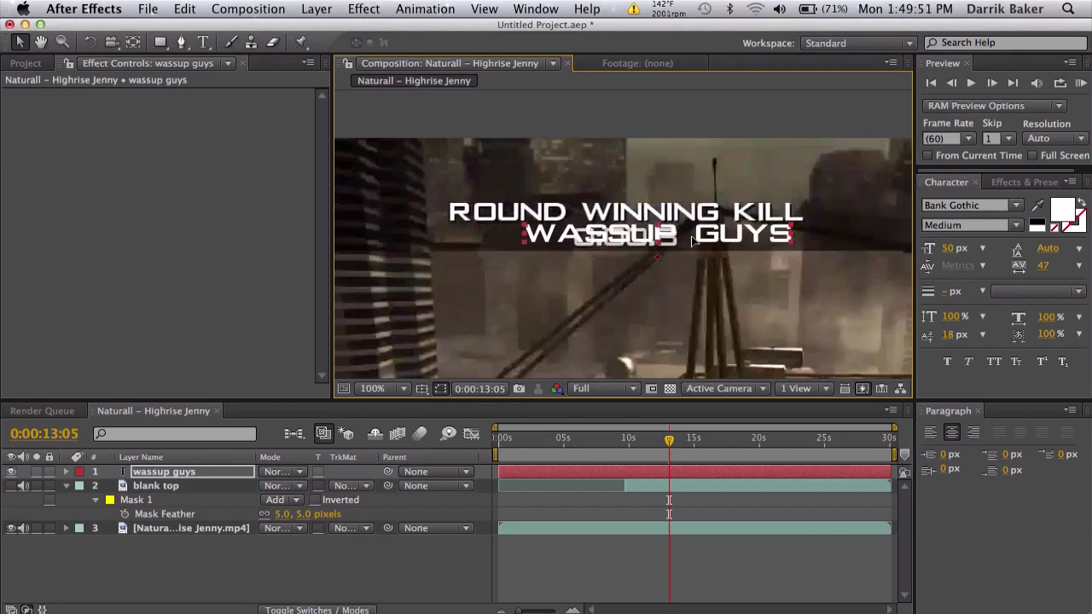
# - Try the Light font style, return to Medium, and move WASSUP GUYS above ROUND WINNING KILL
pyautogui.click(1020, 227)
pyautogui.click(995, 242)
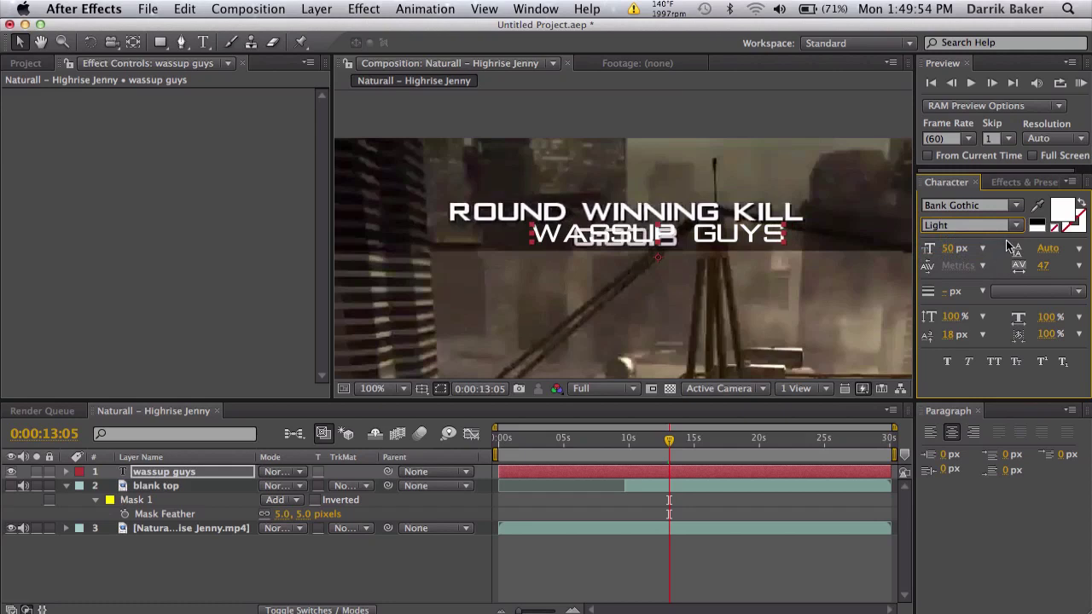
pyautogui.click(1017, 227)
pyautogui.click(953, 258)
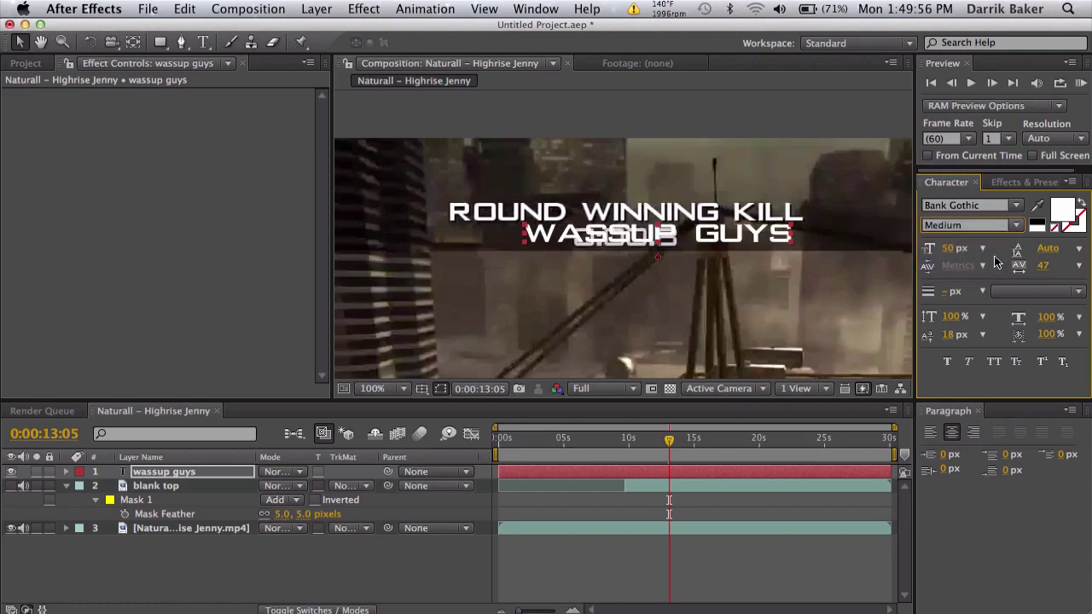
pyautogui.moveTo(719, 242); pyautogui.dragTo(701, 179)
# - Add a Drop Shadow layer style to WASSUP GUYS with Distance 3
pyautogui.click(303, 9)
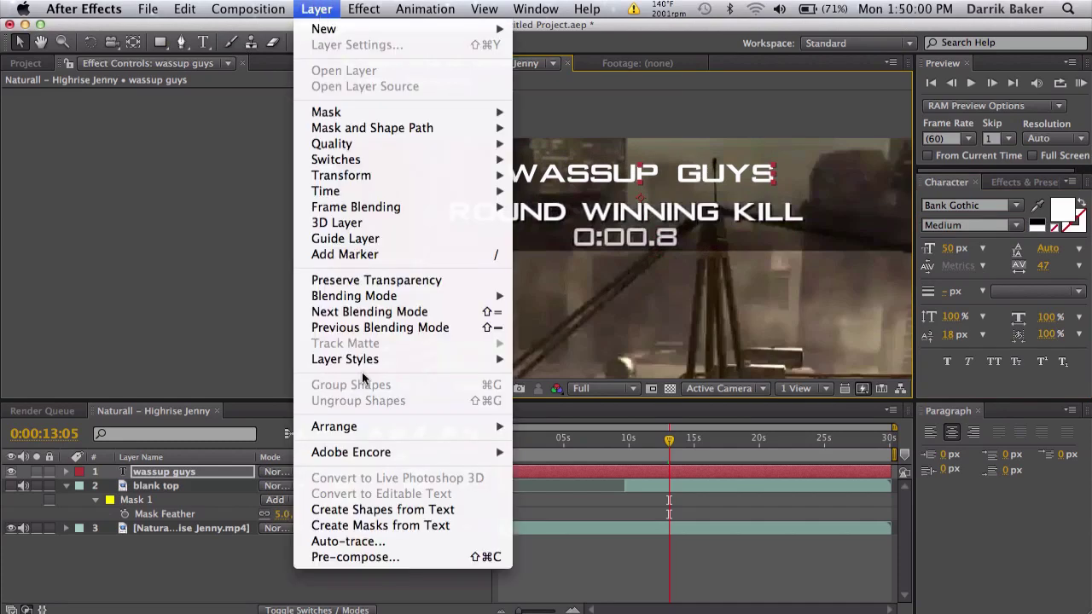
pyautogui.moveTo(412, 369)
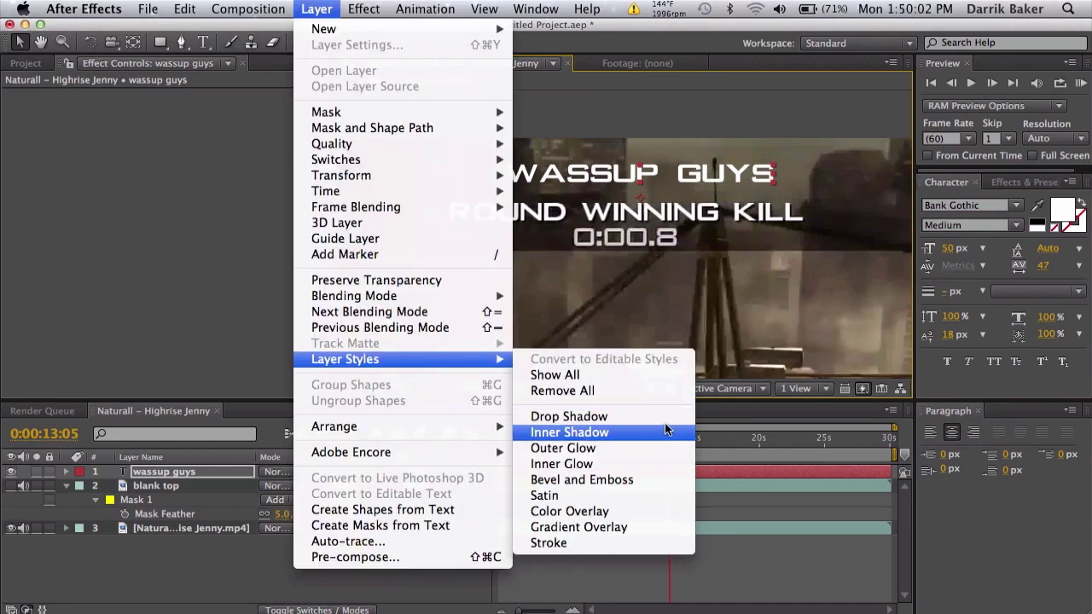
pyautogui.click(565, 417)
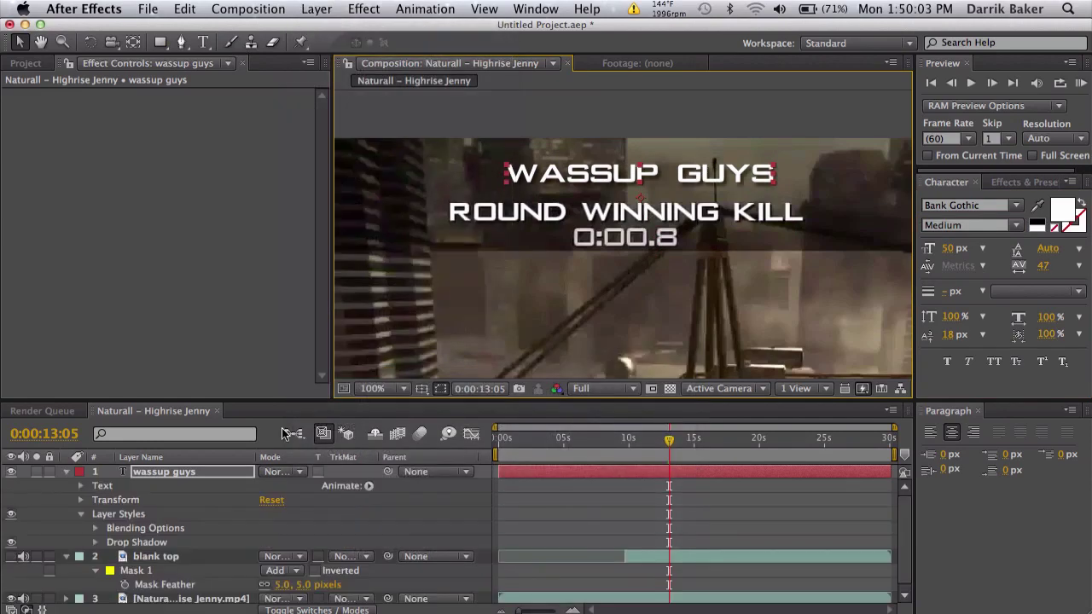
pyautogui.click(95, 542)
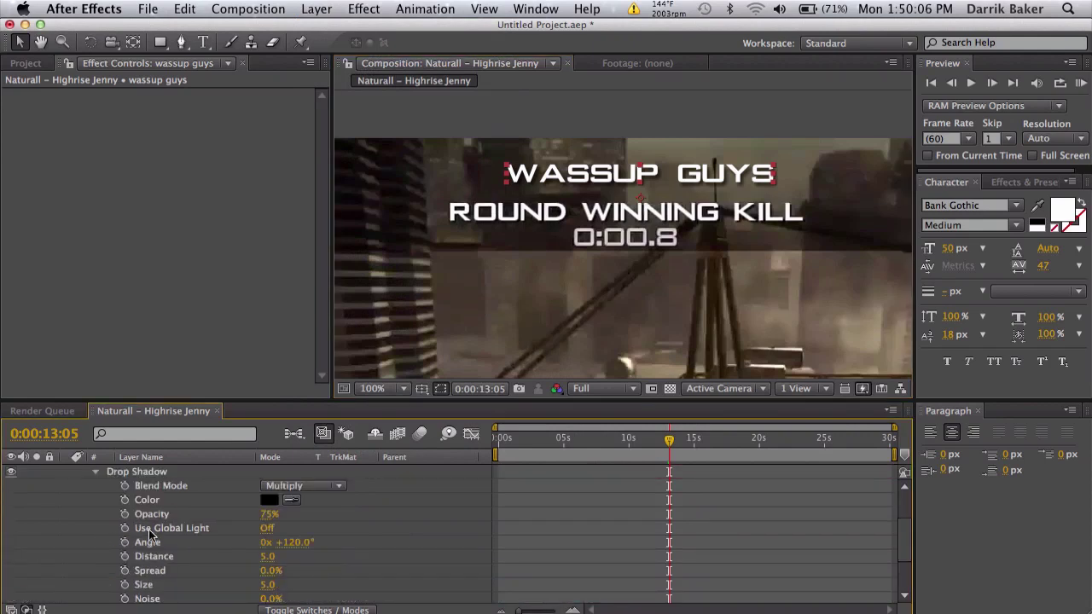
pyautogui.click(264, 558)
pyautogui.write('3')
pyautogui.press('Return')
pyautogui.click(663, 563)
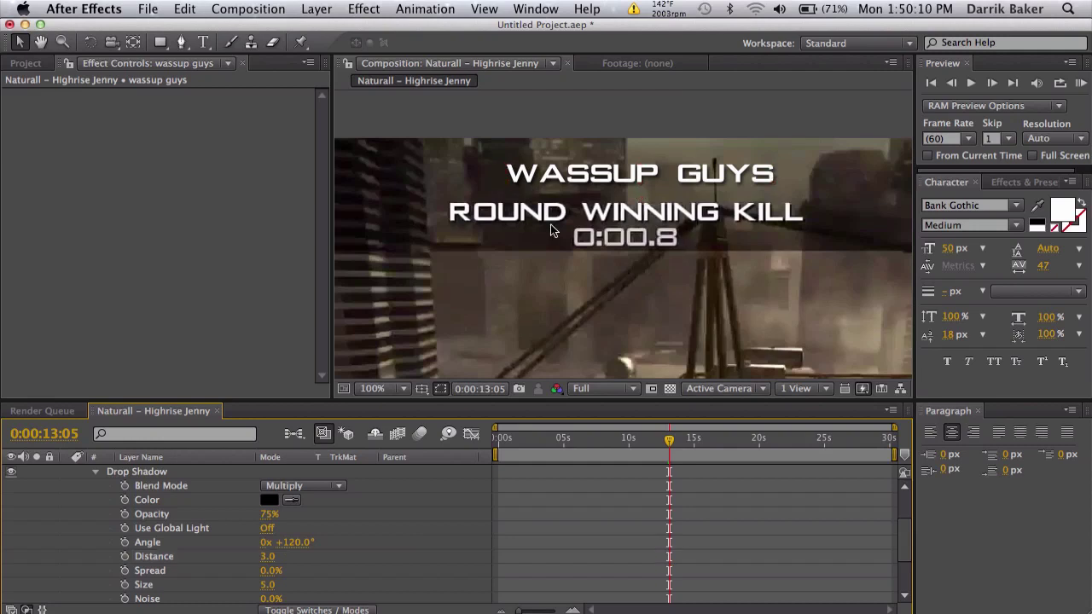
# - Move WASSUP GUYS onto the original title, show blank top again, and pan to the killfeed box past 13 seconds
pyautogui.click(17, 43)
pyautogui.moveTo(636, 176); pyautogui.dragTo(618, 213)
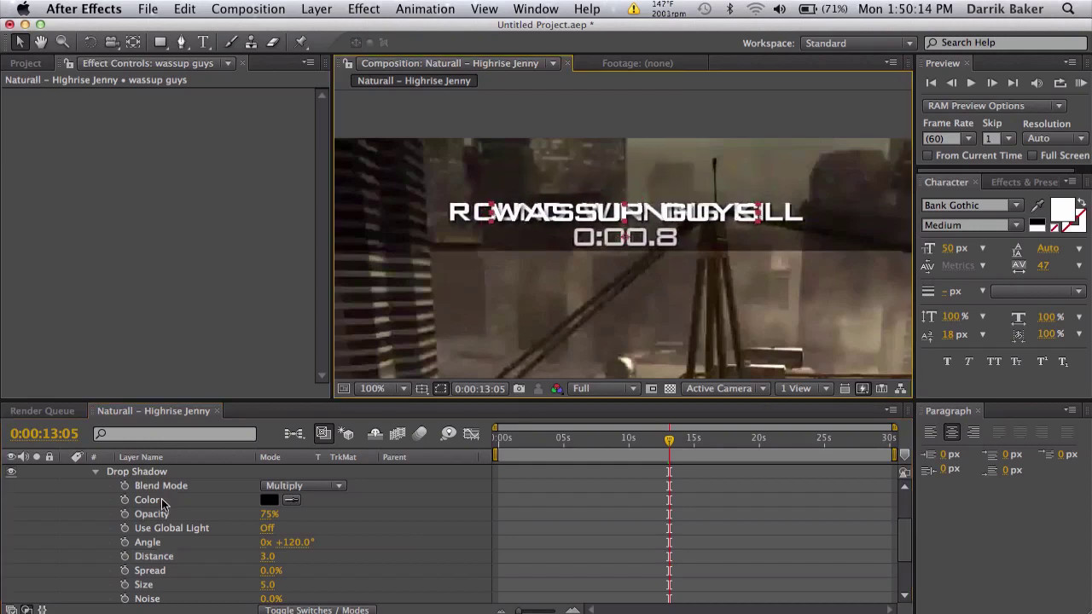
pyautogui.scroll(4, 162, 503)
pyautogui.click(66, 473)
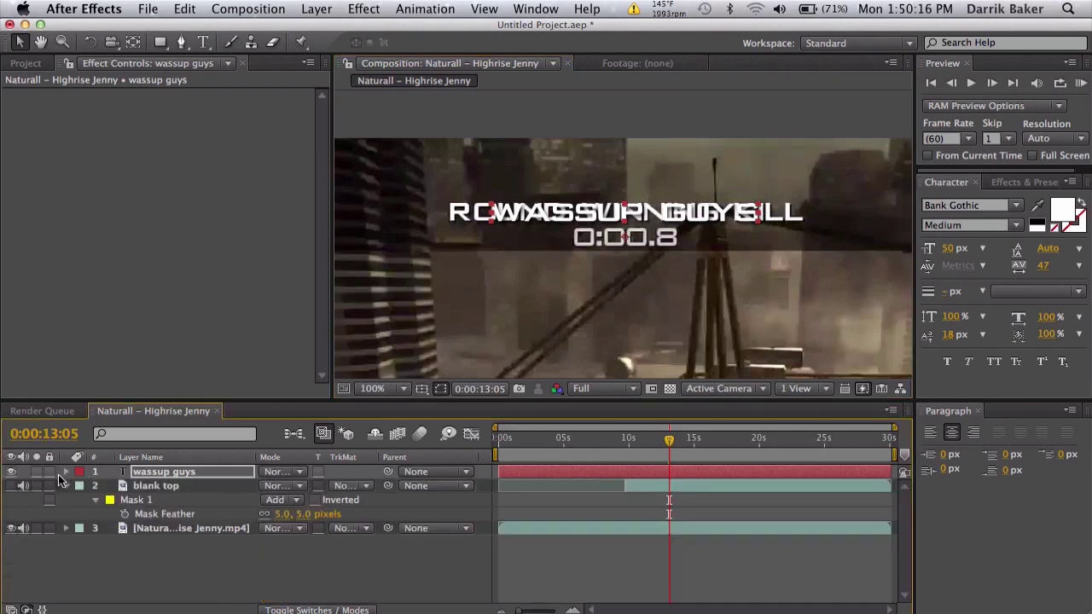
pyautogui.click(11, 486)
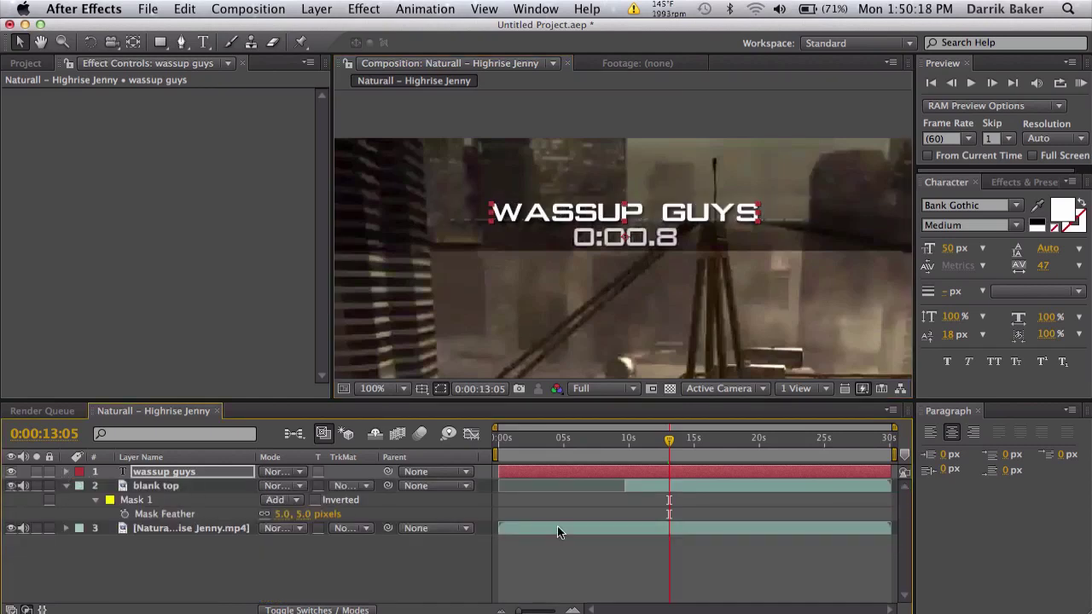
pyautogui.moveTo(637, 438); pyautogui.dragTo(686, 439)
pyautogui.scroll(-5, 653, 282)
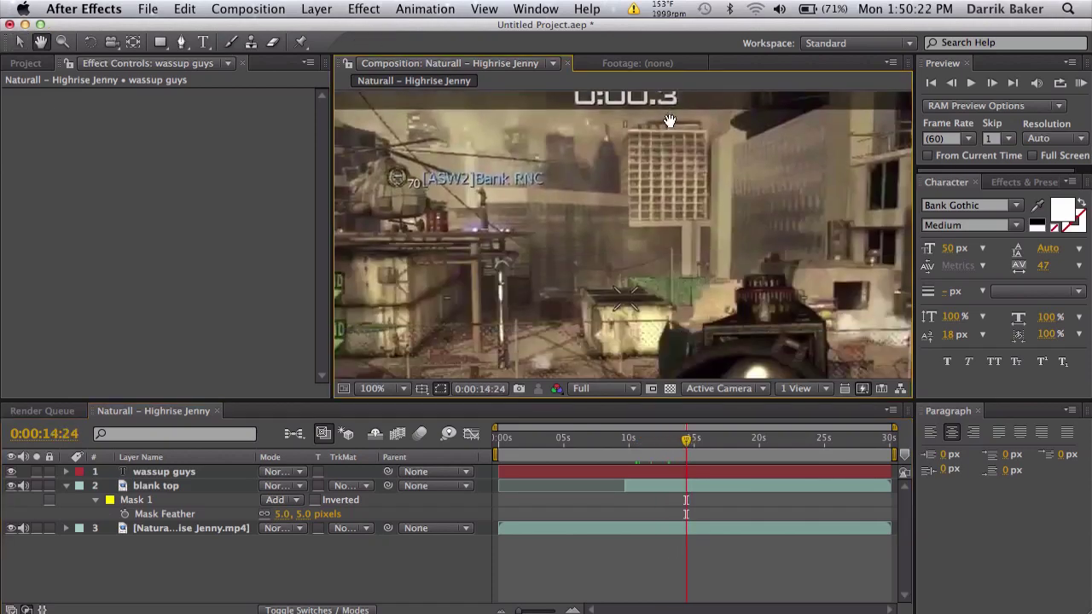
pyautogui.moveTo(641, 285); pyautogui.dragTo(625, 70)
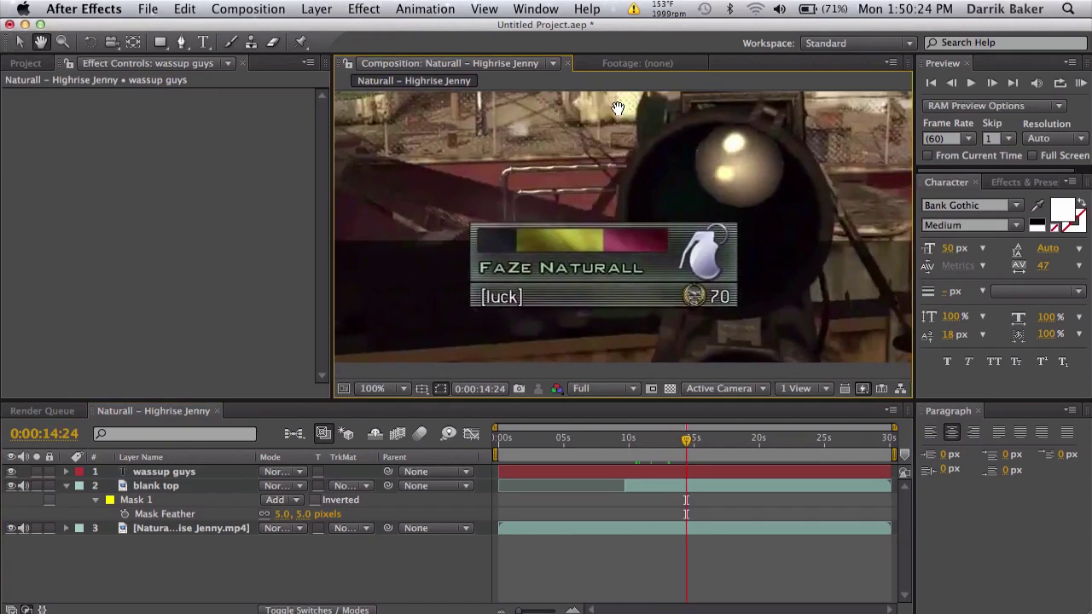
# - Duplicate the footage layer, name the copy 'blank bottom', and solo it
pyautogui.click(216, 530)
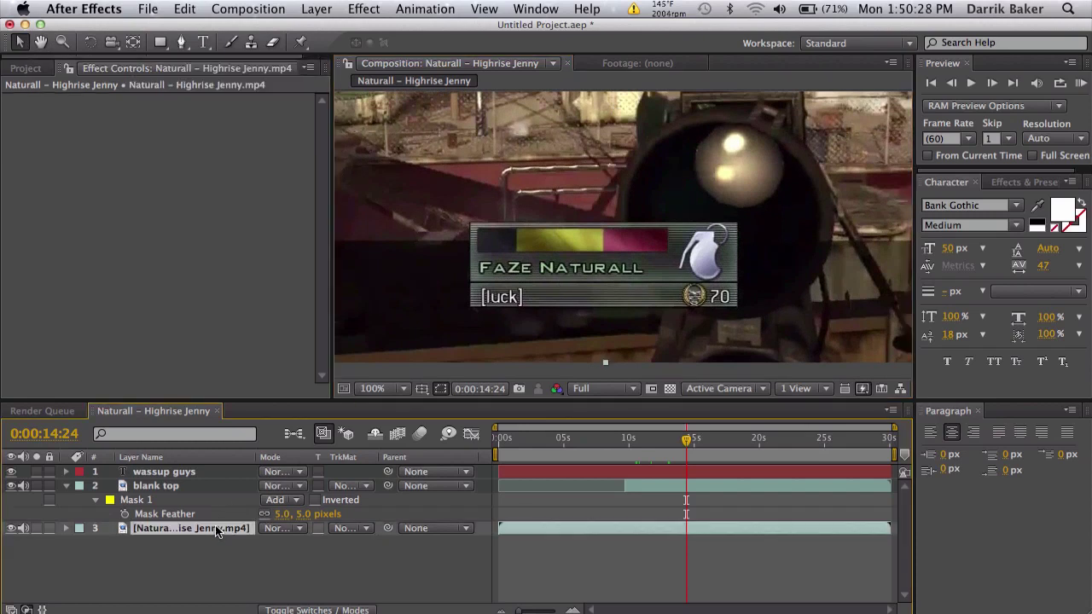
pyautogui.hotkey('ctrl', 'd')
pyautogui.press('Return')
pyautogui.write('blank bottom')
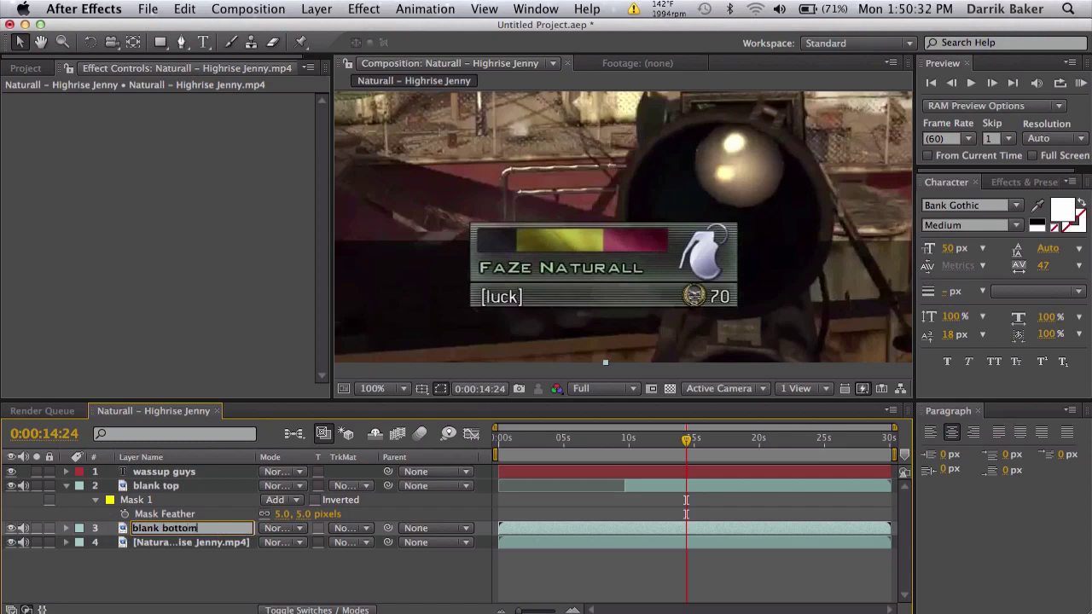
pyautogui.press('Return')
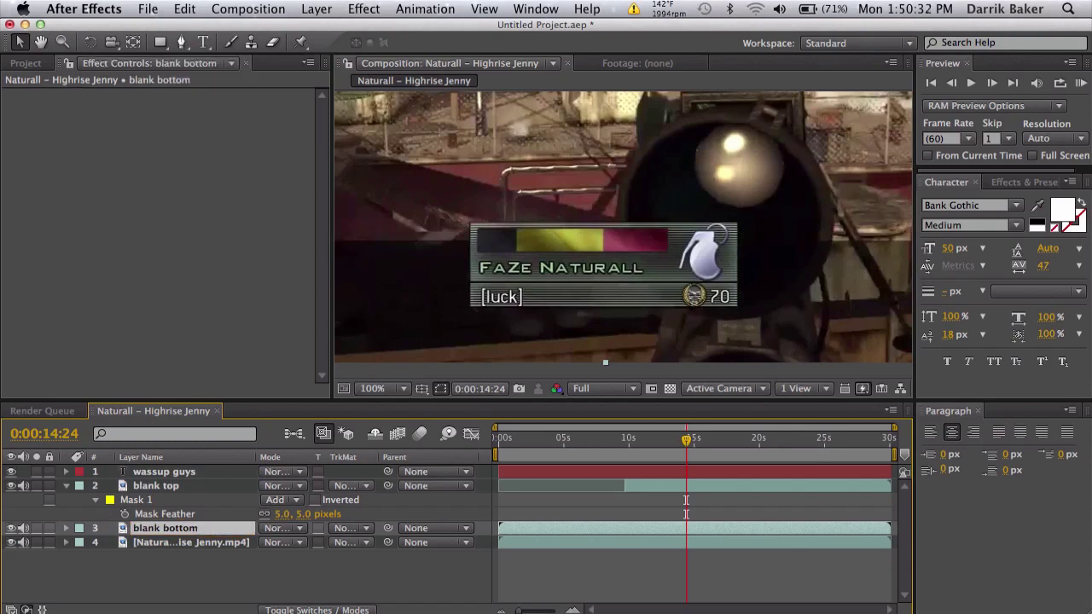
pyautogui.click(36, 529)
# - Draw a small rectangle mask on blank bottom, keep it in Add mode, unsolo, and nudge it left over NATURALL
pyautogui.click(161, 42)
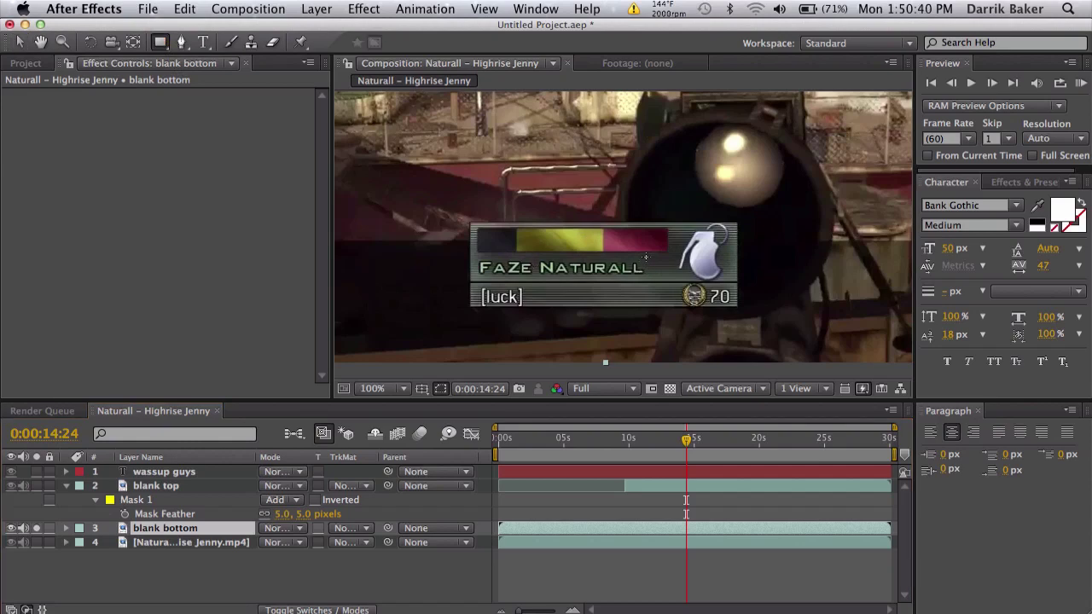
pyautogui.moveTo(647, 255); pyautogui.dragTo(680, 275)
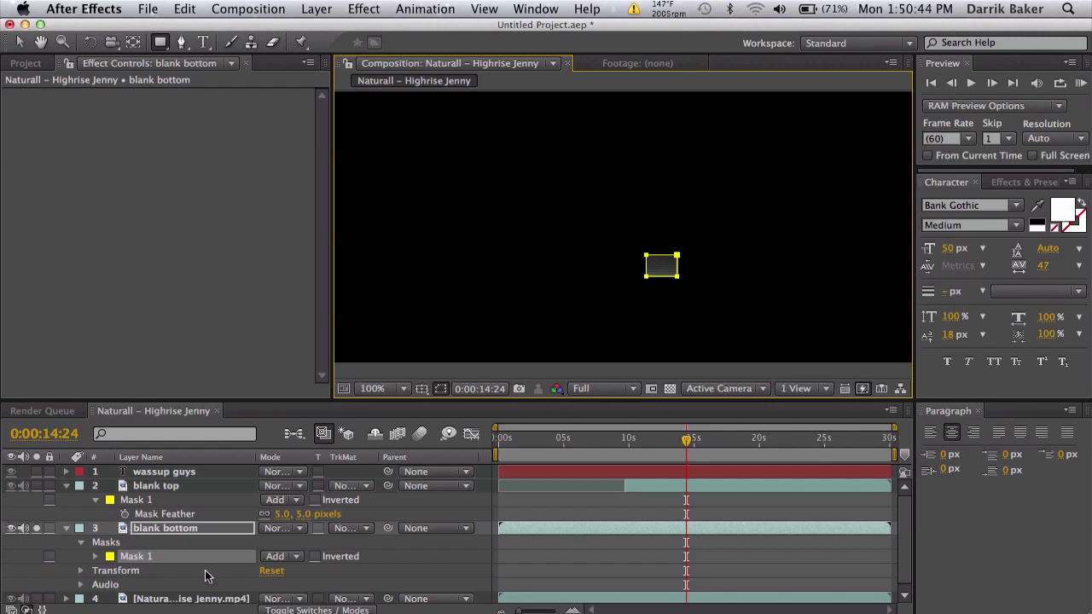
pyautogui.click(271, 556)
pyautogui.click(280, 542)
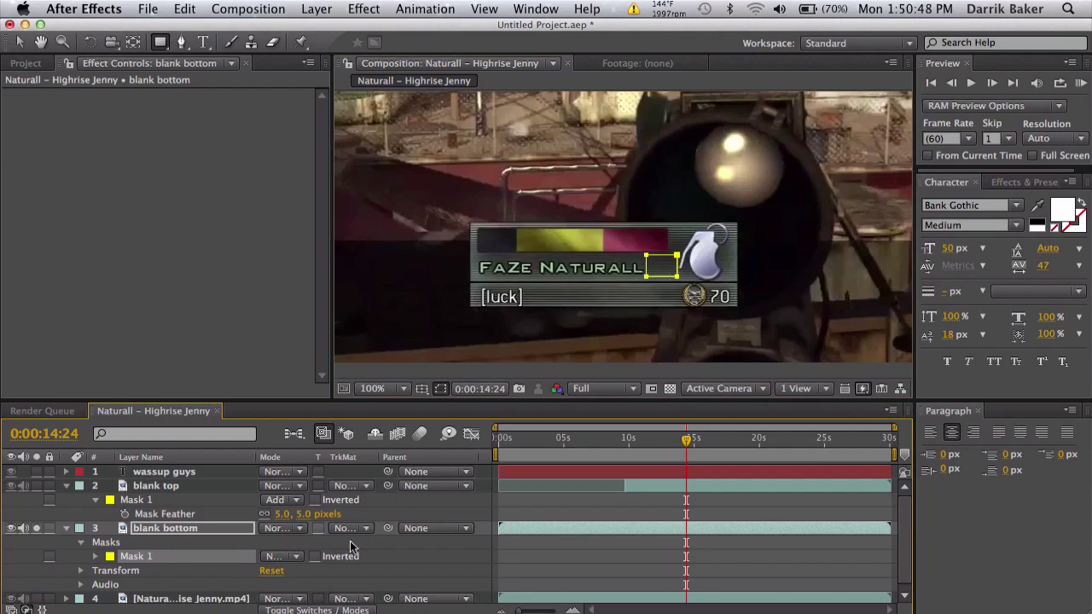
pyautogui.click(290, 556)
pyautogui.click(287, 565)
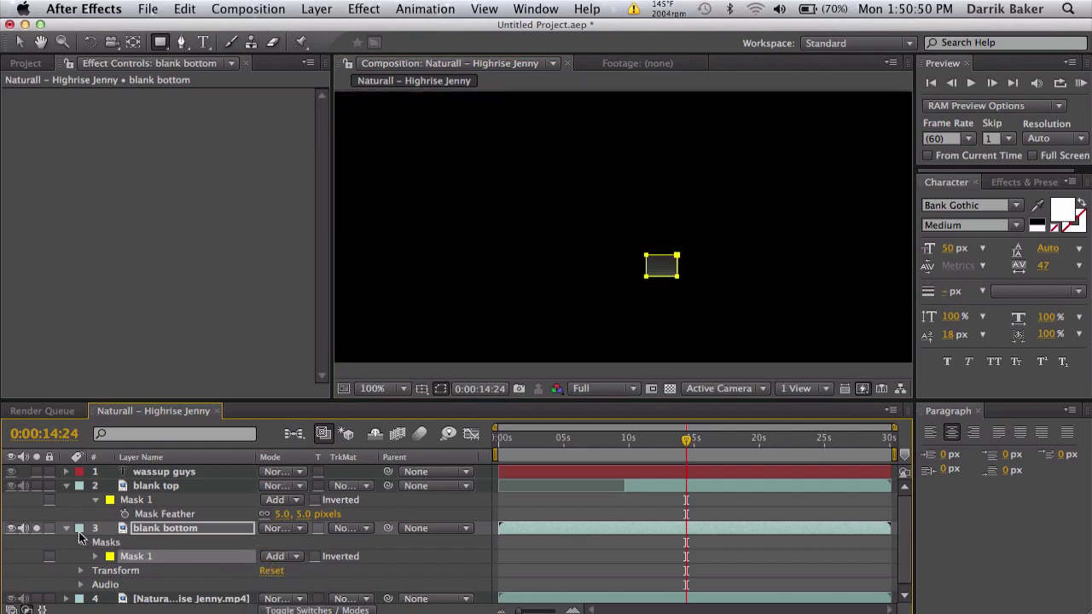
pyautogui.click(67, 529)
pyautogui.click(186, 528)
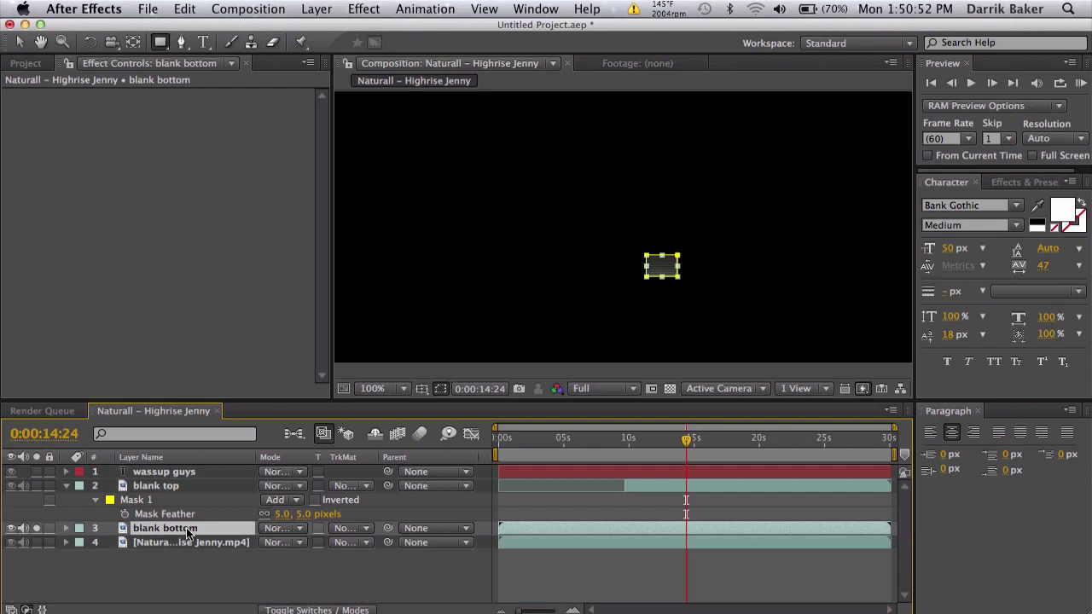
pyautogui.click(37, 528)
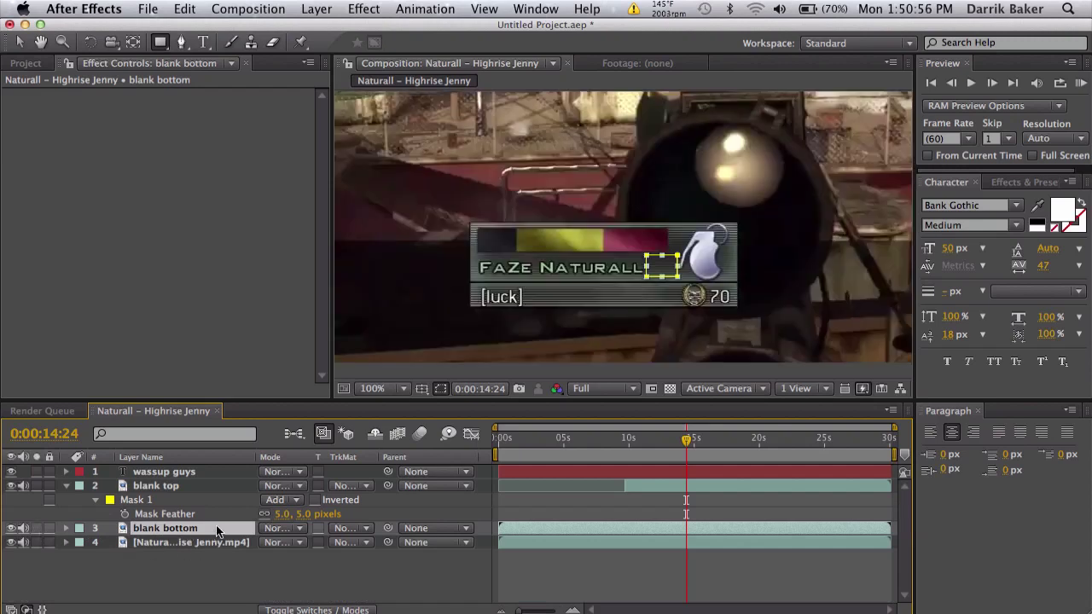
pyautogui.hotkey('shift', 'Left')
pyautogui.hotkey('shift', 'Left')
pyautogui.hotkey('shift', 'Left')
pyautogui.hotkey('shift', 'Left')
pyautogui.hotkey('shift', 'Left')
pyautogui.hotkey('shift', 'Left')
pyautogui.hotkey('shift', 'Left')
pyautogui.hotkey('shift', 'Left')
pyautogui.hotkey('shift', 'Left')
pyautogui.hotkey('shift', 'Left')
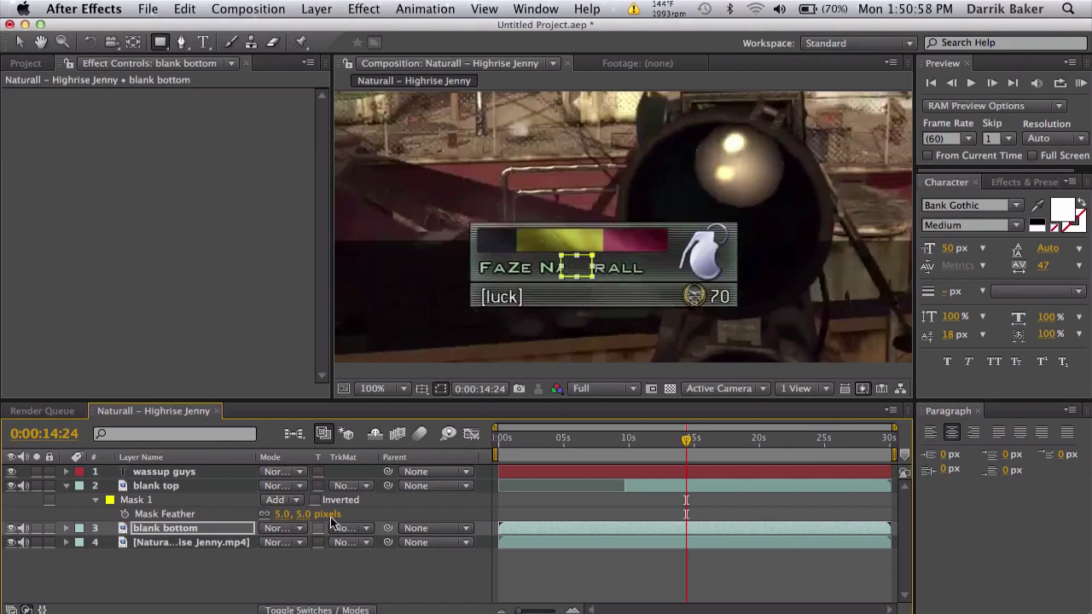
# - Unlink the blank bottom scale, stretch its width to 535%, and nudge it left to cover FAZ
pyautogui.click(531, 559)
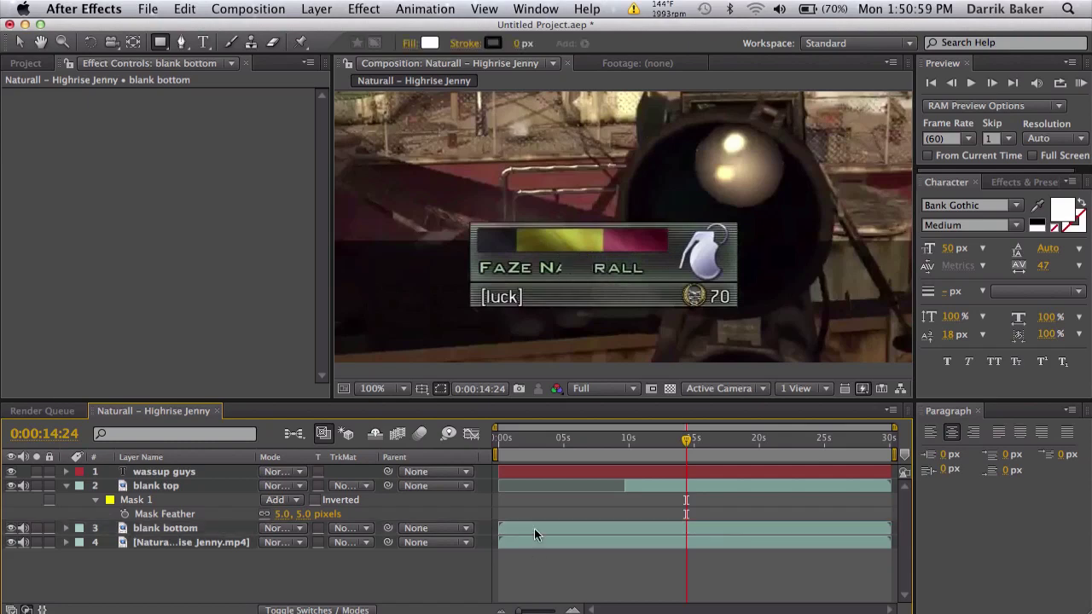
pyautogui.click(236, 528)
pyautogui.press('s')
pyautogui.click(265, 543)
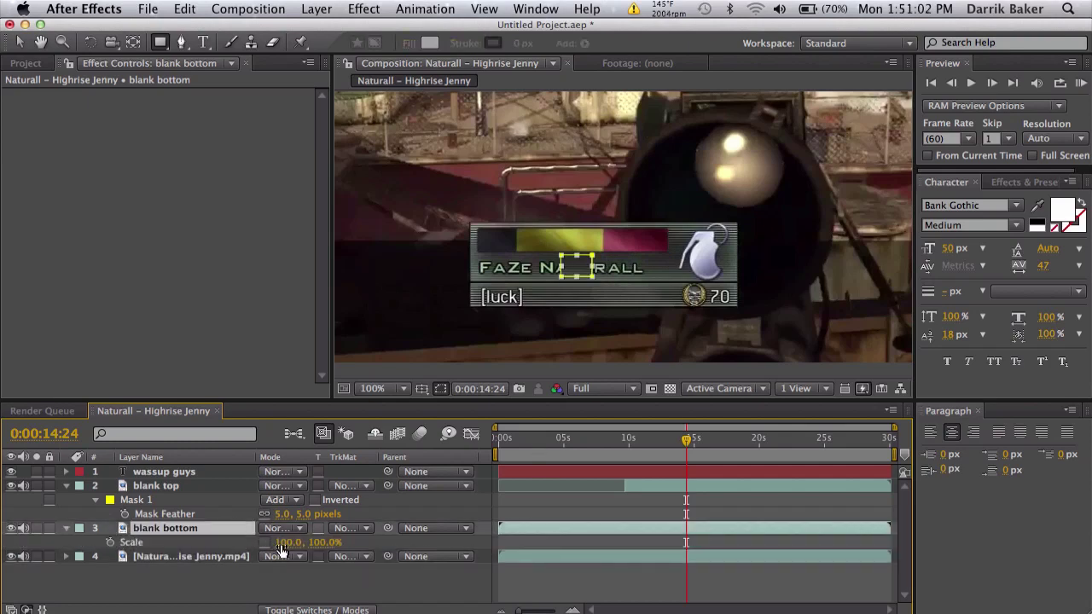
pyautogui.moveTo(288, 543); pyautogui.dragTo(625, 516)
pyautogui.click(624, 516)
pyautogui.hotkey('shift', 'Left')
pyautogui.hotkey('shift', 'Left')
pyautogui.hotkey('shift', 'Left')
pyautogui.hotkey('shift', 'Left')
pyautogui.hotkey('shift', 'Left')
pyautogui.hotkey('shift', 'Left')
pyautogui.hotkey('shift', 'Left')
pyautogui.hotkey('shift', 'Left')
pyautogui.hotkey('shift', 'Left')
pyautogui.hotkey('shift', 'Left')
pyautogui.hotkey('shift', 'Left')
pyautogui.hotkey('shift', 'Left')
pyautogui.hotkey('shift', 'Left')
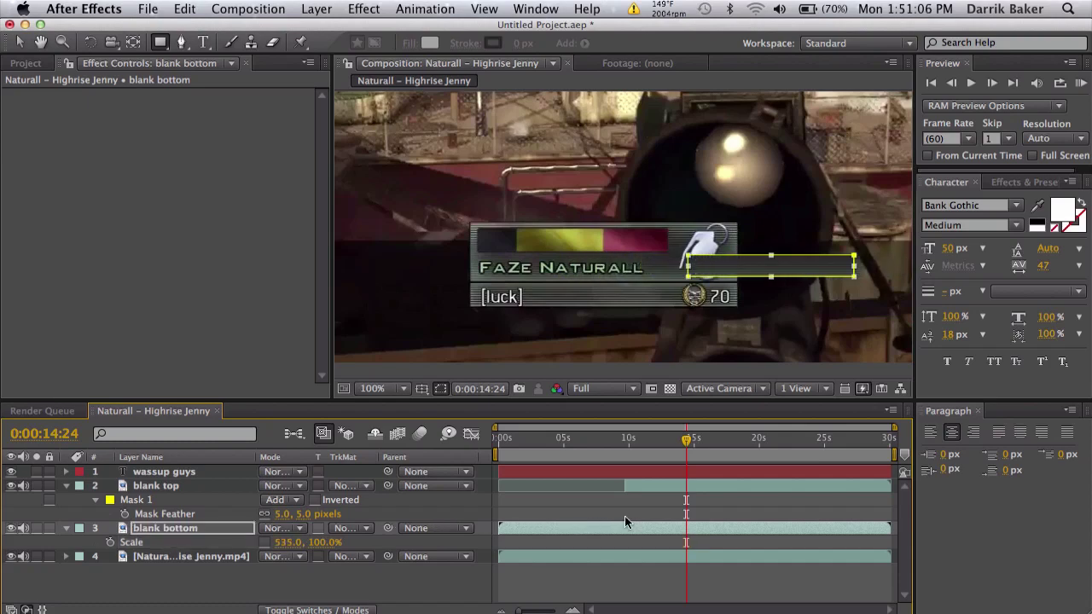
pyautogui.hotkey('shift', 'Left')
pyautogui.hotkey('shift', 'Left')
pyautogui.hotkey('shift', 'Left')
pyautogui.hotkey('shift', 'Left')
pyautogui.hotkey('shift', 'Left')
pyautogui.hotkey('shift', 'Left')
pyautogui.hotkey('shift', 'Left')
pyautogui.hotkey('shift', 'Left')
pyautogui.hotkey('shift', 'Left')
pyautogui.hotkey('shift', 'Left')
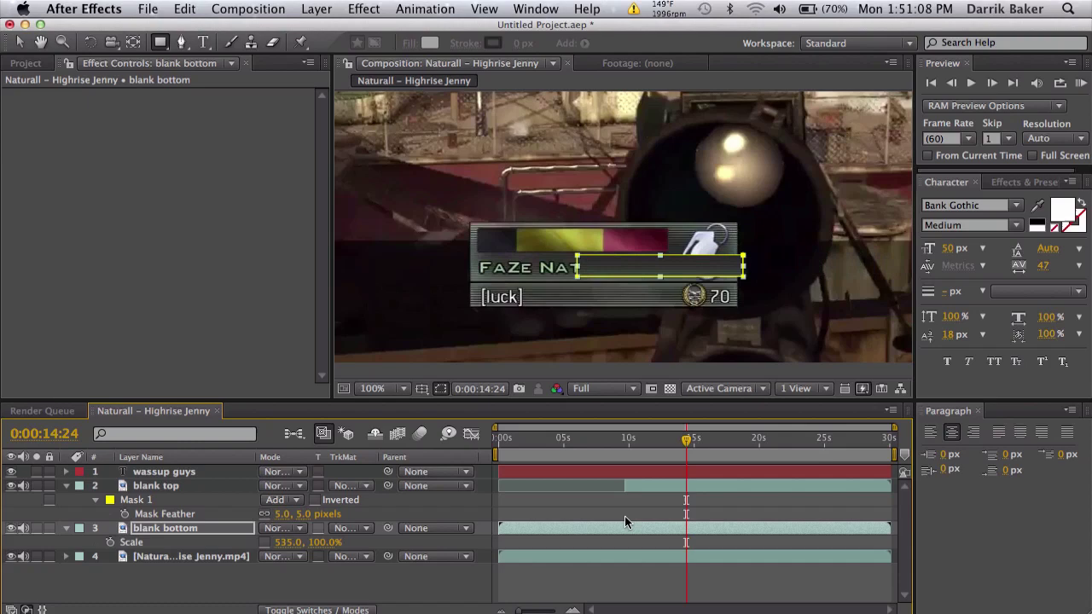
pyautogui.hotkey('shift', 'Left')
pyautogui.hotkey('shift', 'Left')
pyautogui.hotkey('shift', 'Left')
pyautogui.hotkey('shift', 'Left')
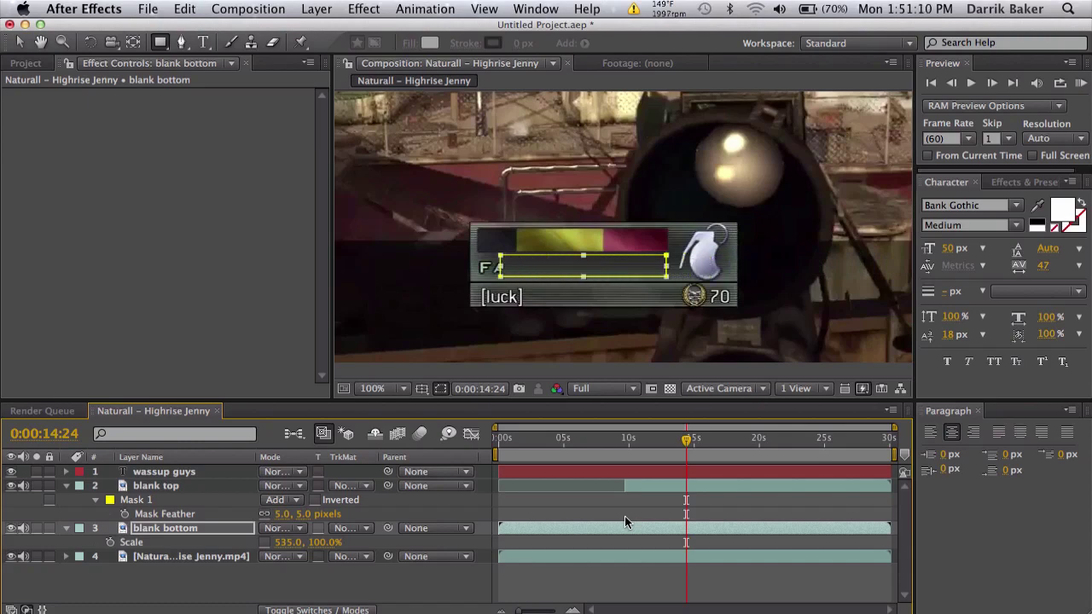
pyautogui.click(683, 547)
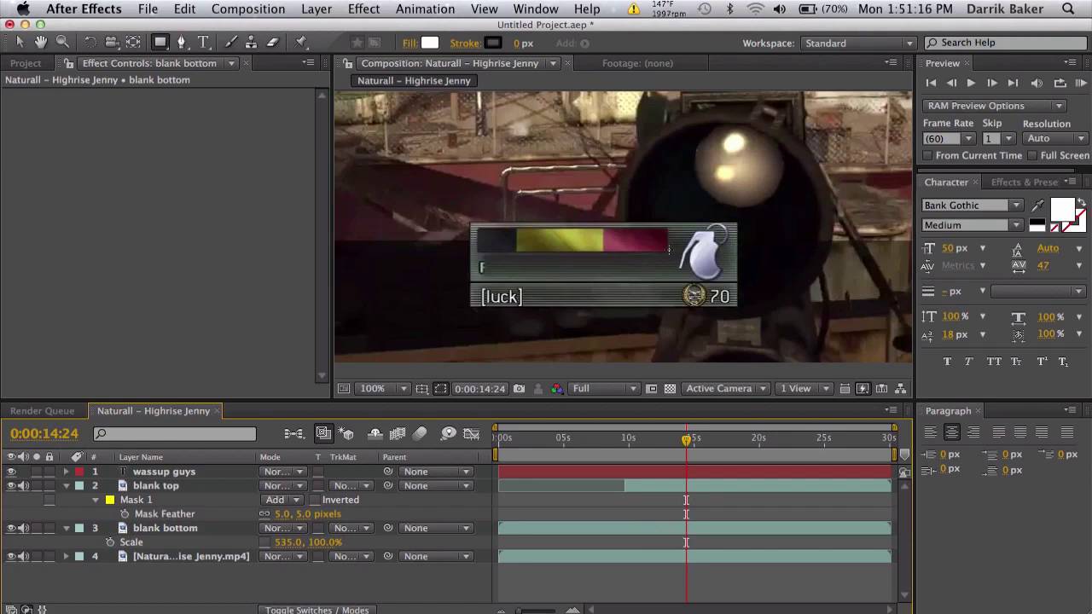
# - Widen the patch to 568% and give its mask a 1-pixel feather
pyautogui.click(238, 525)
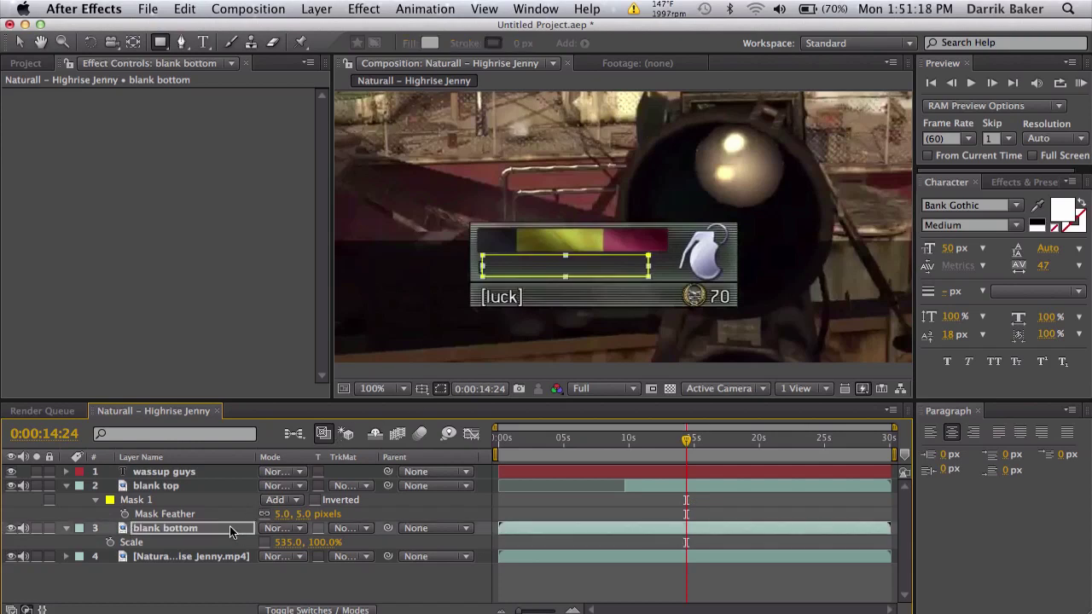
pyautogui.moveTo(280, 546); pyautogui.dragTo(311, 546)
pyautogui.click(594, 582)
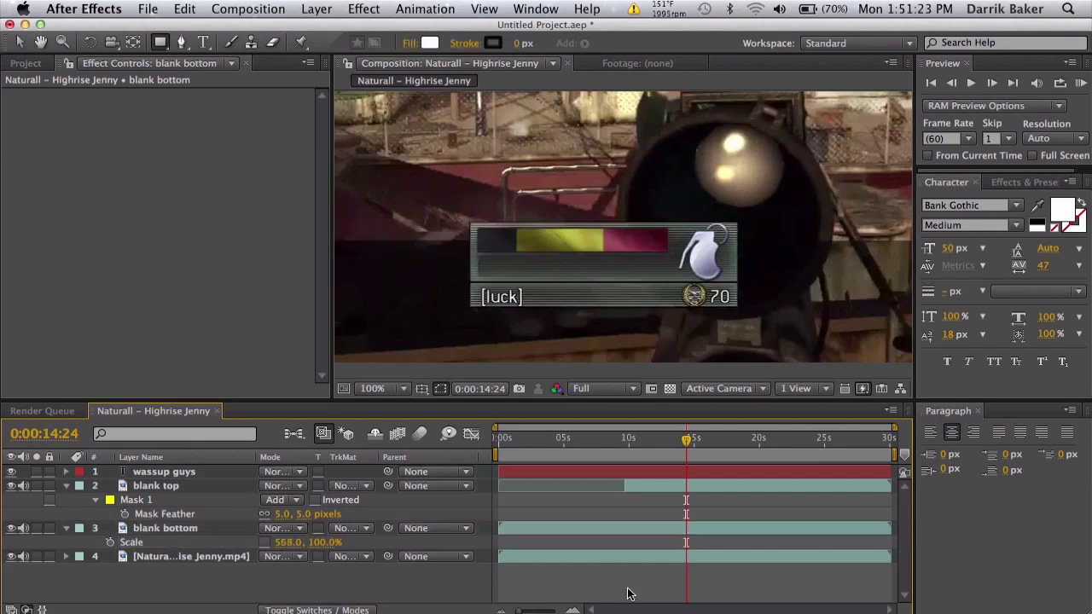
pyautogui.click(205, 529)
pyautogui.press('f')
pyautogui.moveTo(281, 559); pyautogui.dragTo(285, 559)
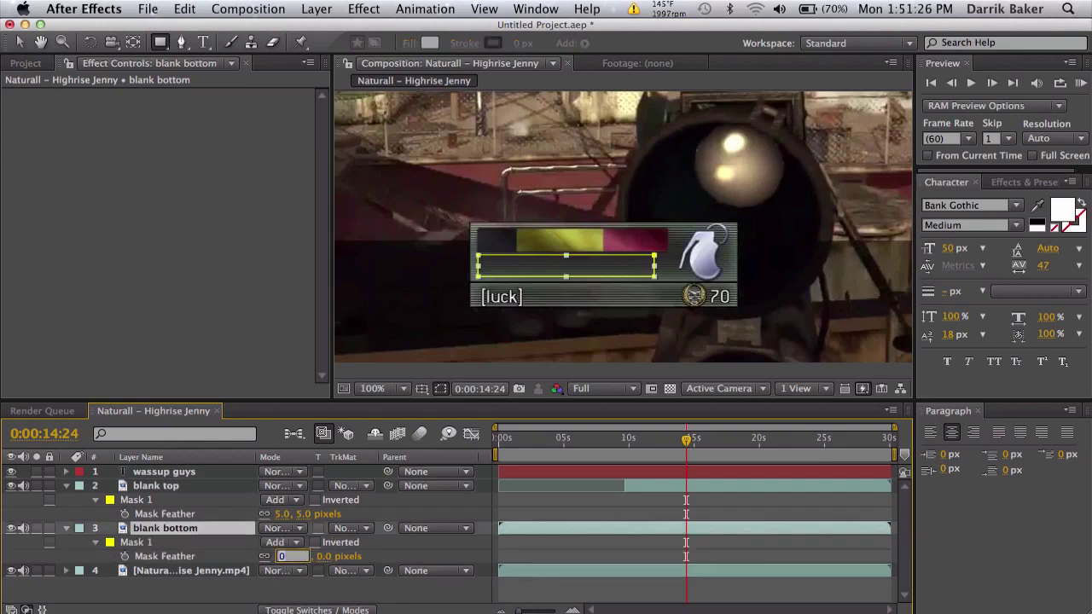
pyautogui.click(639, 591)
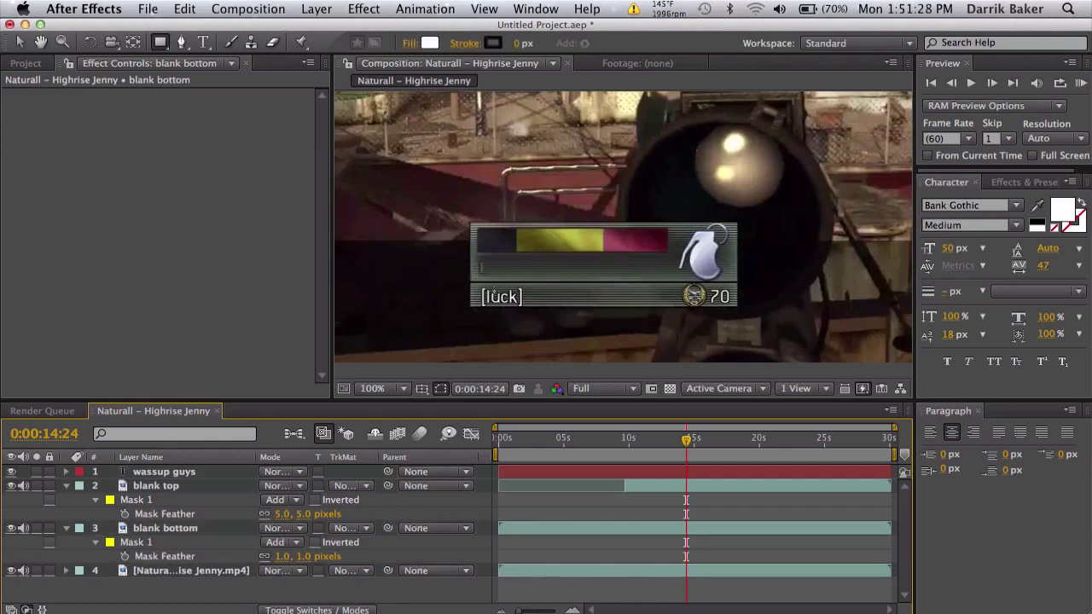
pyautogui.click(216, 529)
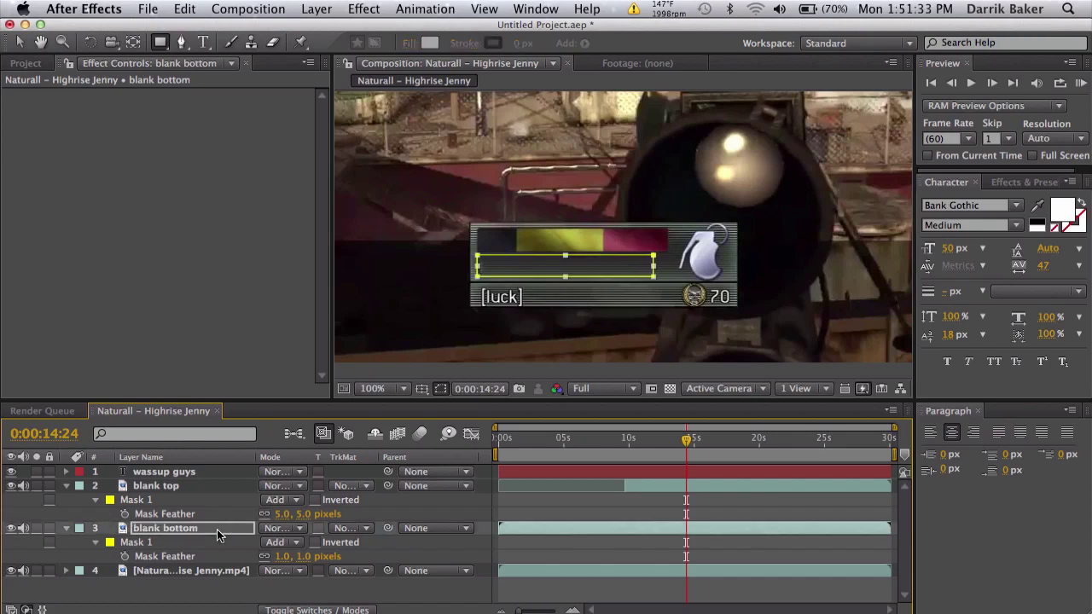
# - Zoom the viewer to 200% and pan onto the killfeed banner
pyautogui.click(546, 597)
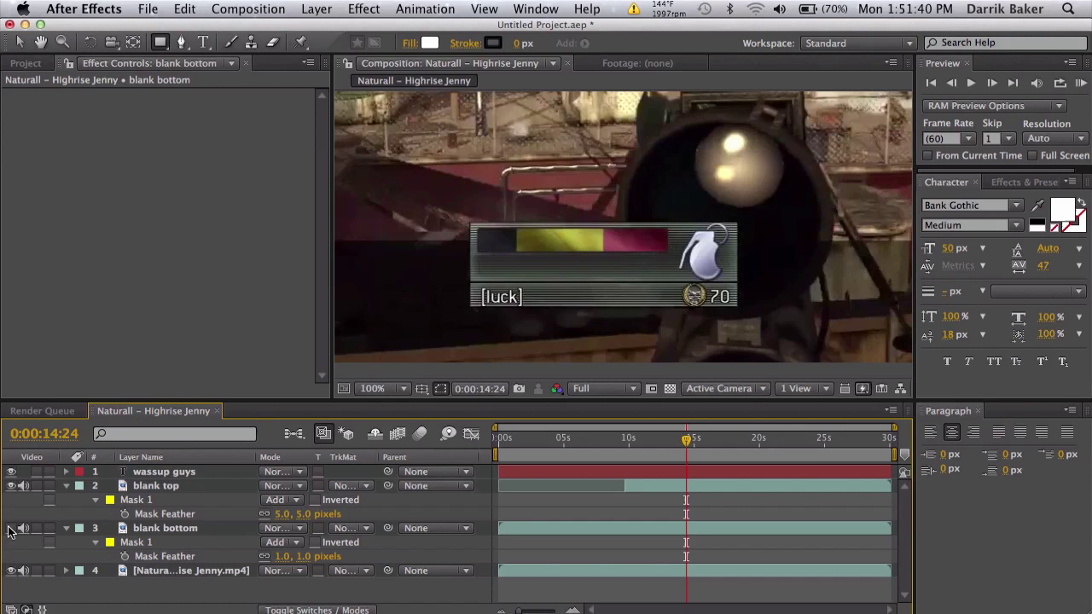
pyautogui.click(403, 389)
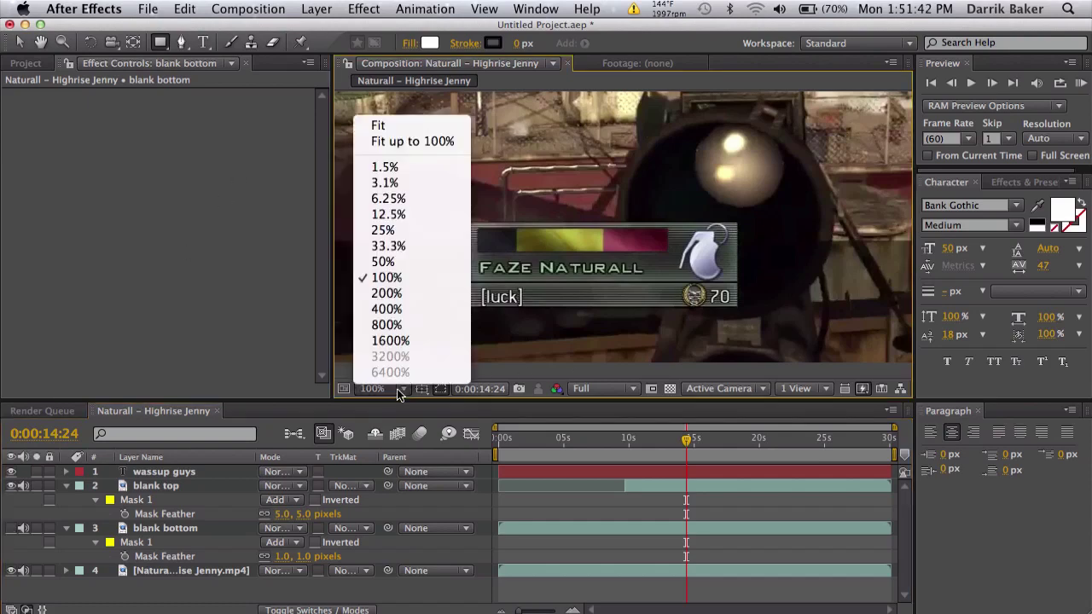
pyautogui.click(409, 293)
pyautogui.moveTo(562, 291); pyautogui.dragTo(681, 214)
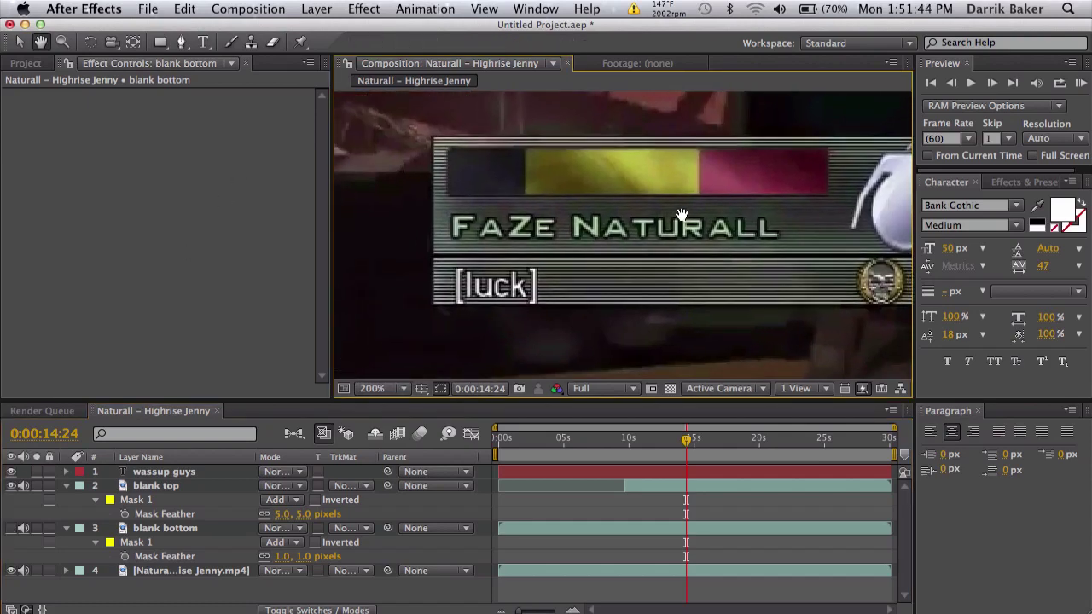
# - Type 'BAKER HERE' on the banner, retype its H and B, and move it down over the [luck] row
pyautogui.press('super+t')
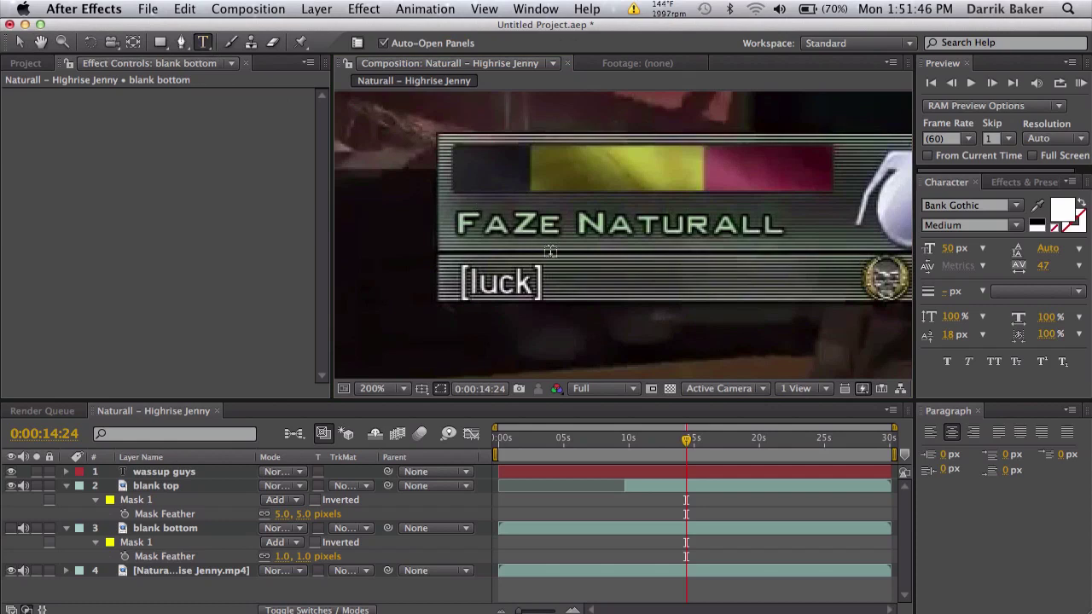
pyautogui.click(587, 275)
pyautogui.write('BAKER HERE')
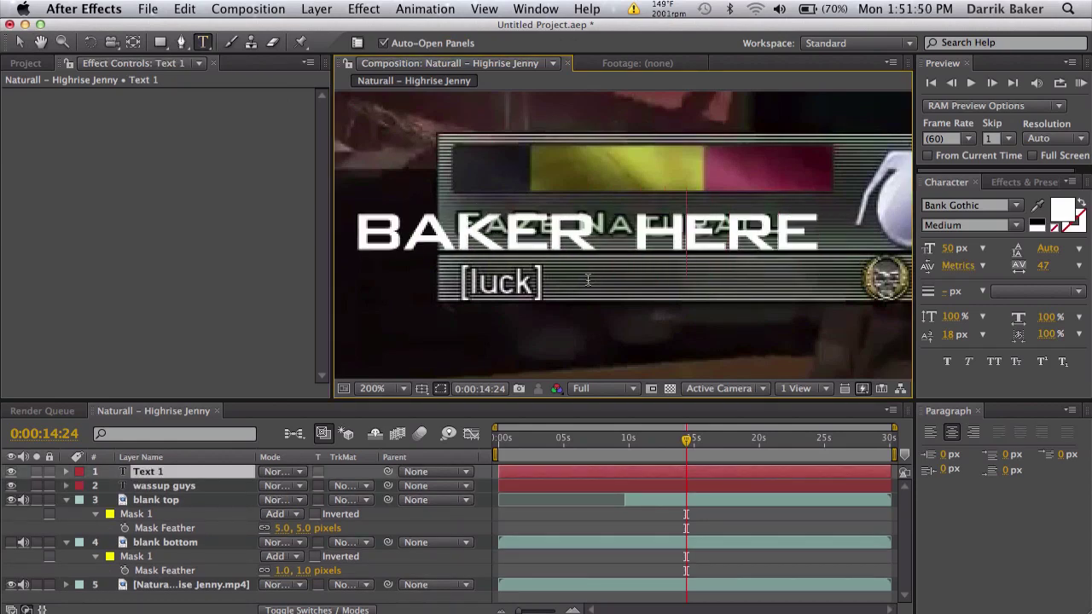
pyautogui.press('Left')
pyautogui.press('Left')
pyautogui.press('Left')
pyautogui.press('BackSpace')
pyautogui.write('H')
pyautogui.press('Left')
pyautogui.press('Left')
pyautogui.press('Left')
pyautogui.press('Left')
pyautogui.press('Left')
pyautogui.press('Left')
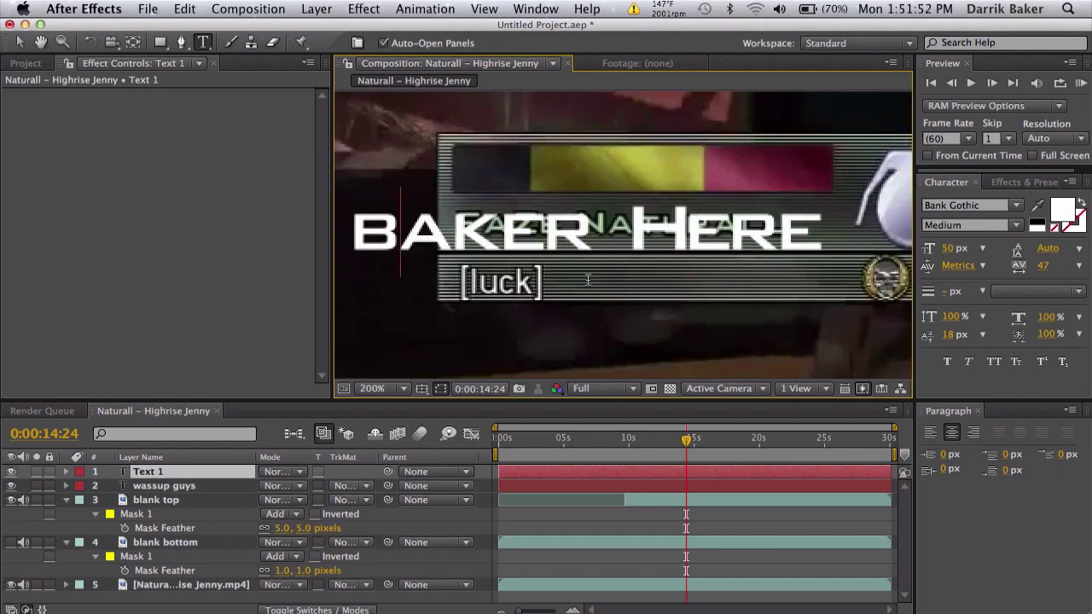
pyautogui.press('BackSpace')
pyautogui.write('B')
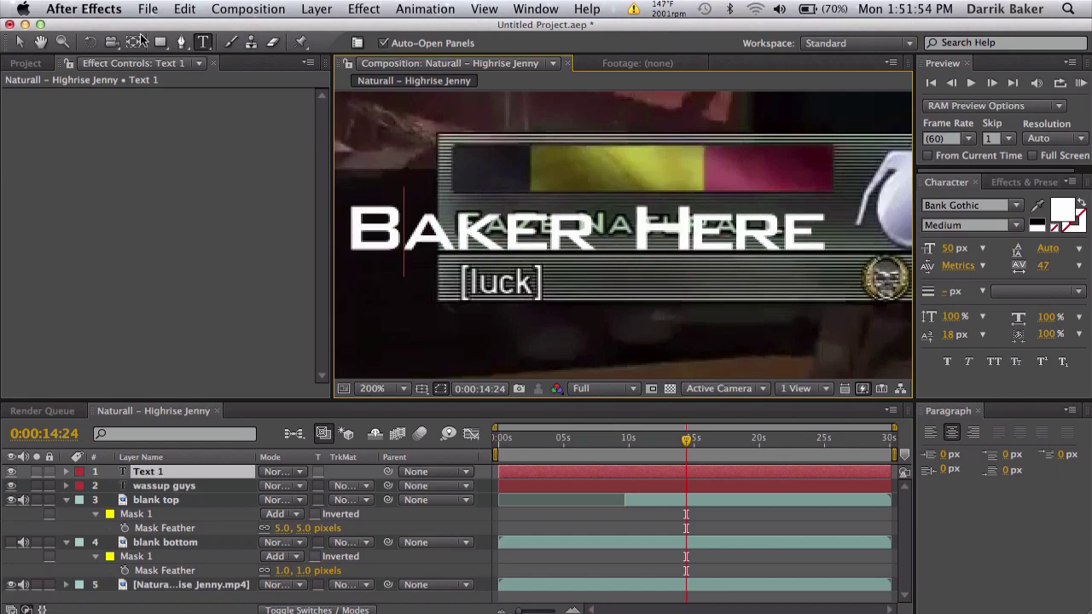
pyautogui.click(19, 42)
pyautogui.moveTo(684, 235); pyautogui.dragTo(723, 273)
# - Give Baker Here a light green fill sampled from the original name and a black stroke
pyautogui.click(1038, 209)
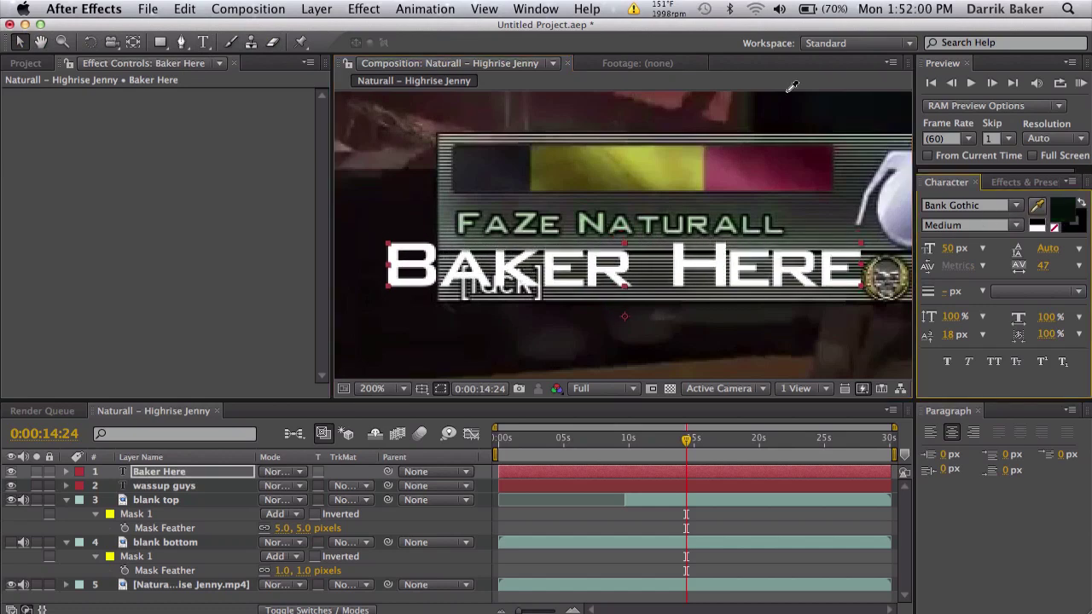
pyautogui.click(583, 219)
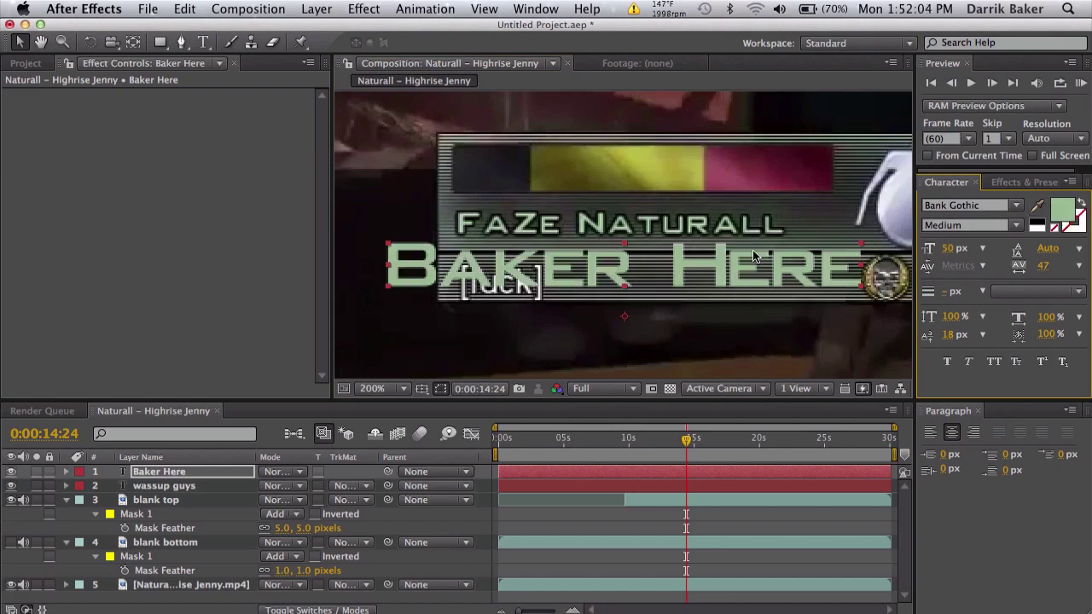
pyautogui.click(1082, 230)
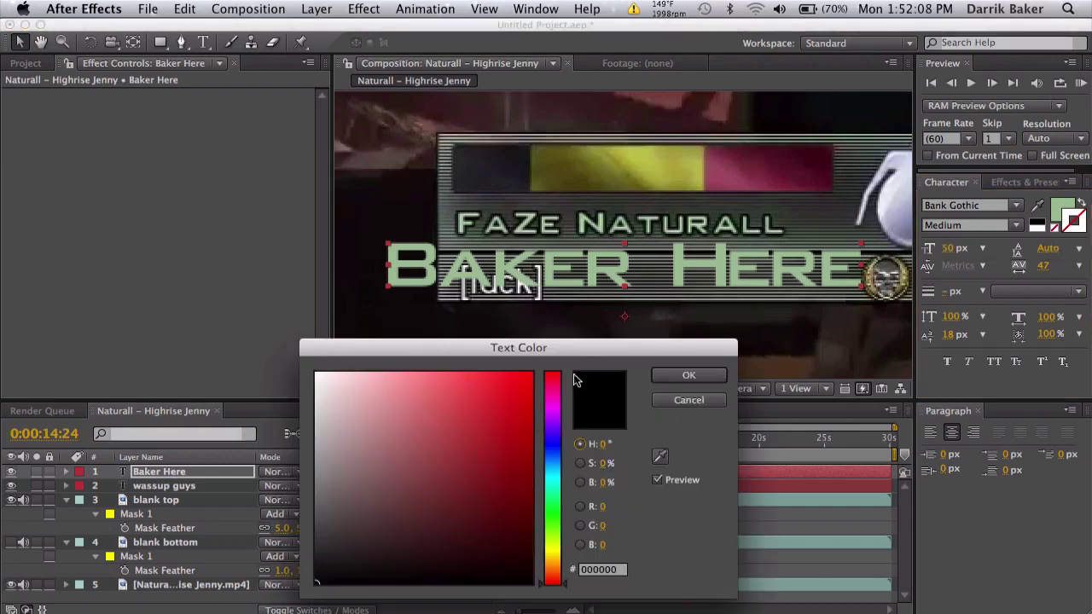
pyautogui.click(713, 376)
# - Set the stroke to Fill Over Stroke and thin its width down to 3 px
pyautogui.click(1043, 294)
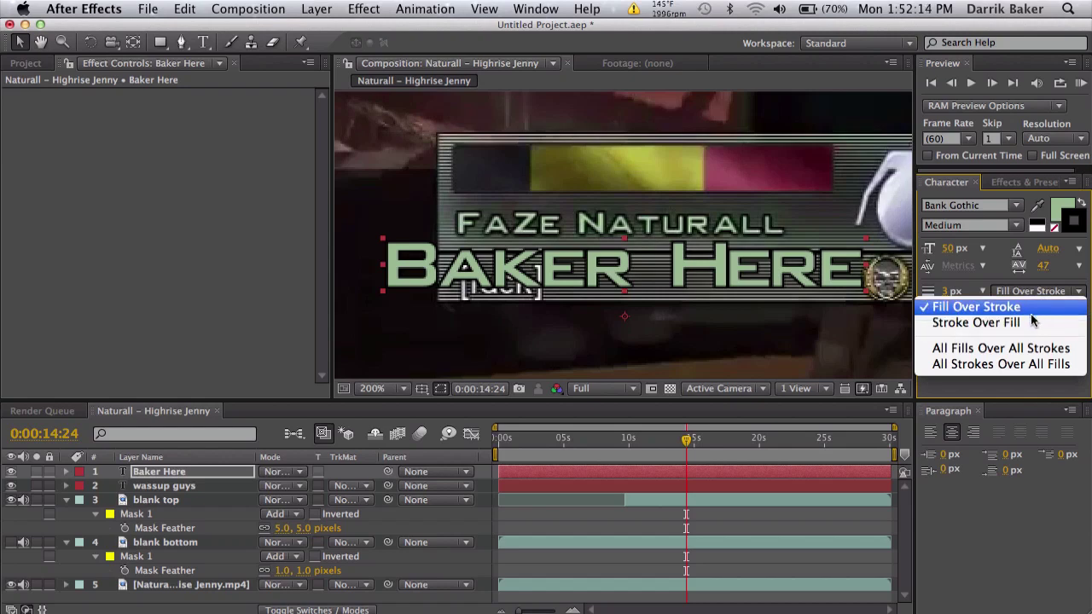
pyautogui.click(1032, 324)
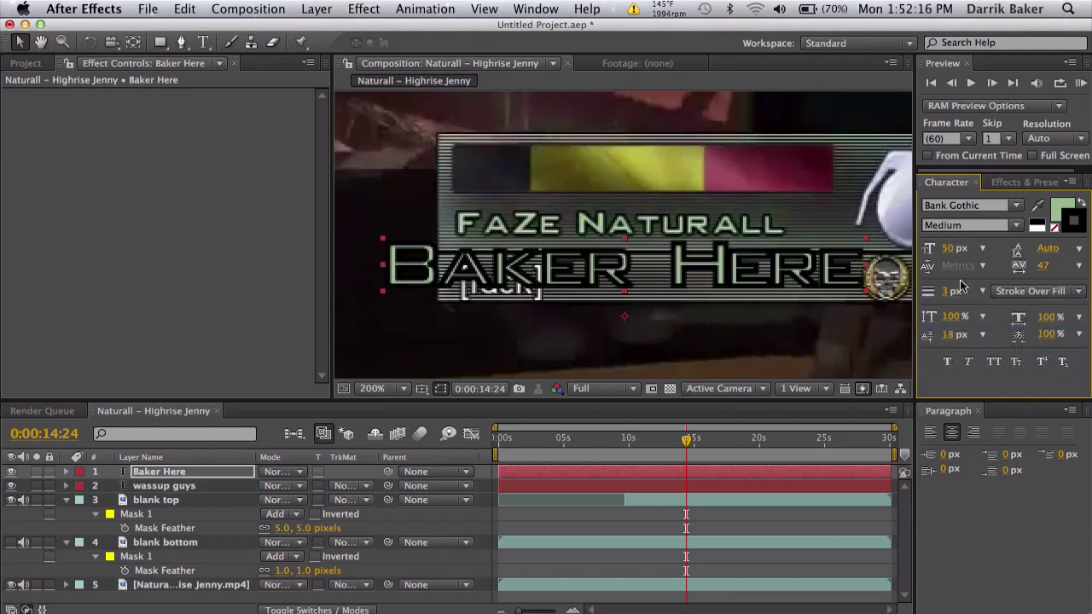
pyautogui.moveTo(947, 294); pyautogui.dragTo(992, 294)
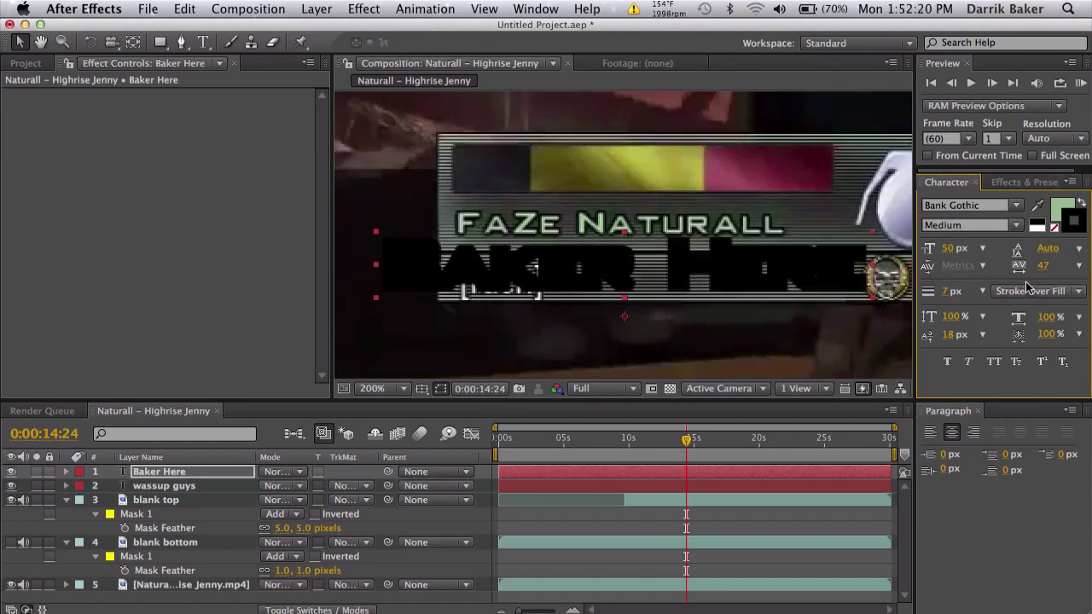
pyautogui.click(1027, 291)
pyautogui.click(988, 309)
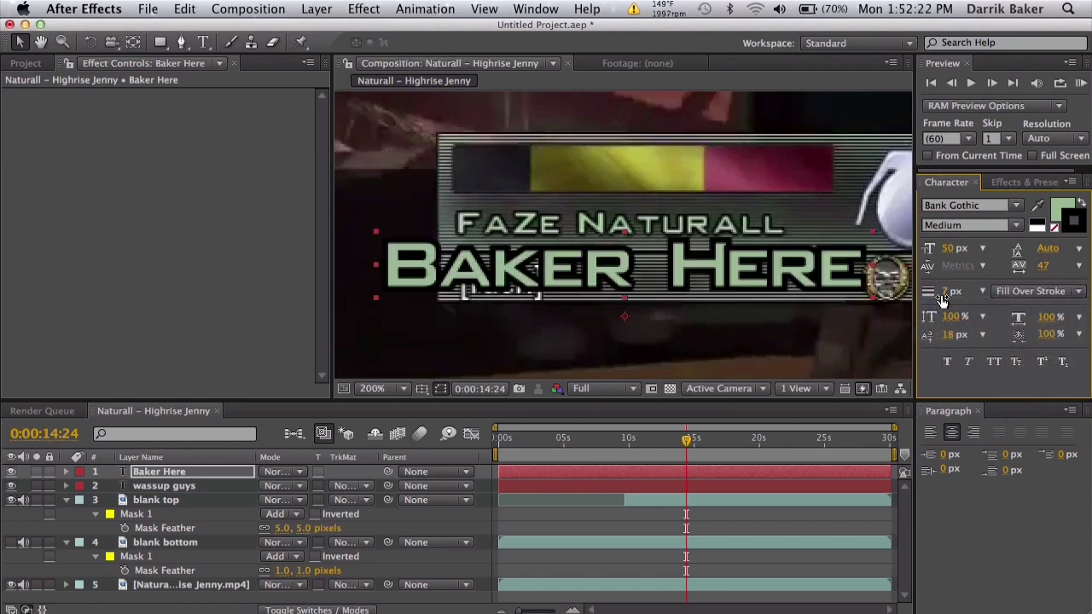
pyautogui.moveTo(946, 292); pyautogui.dragTo(944, 291)
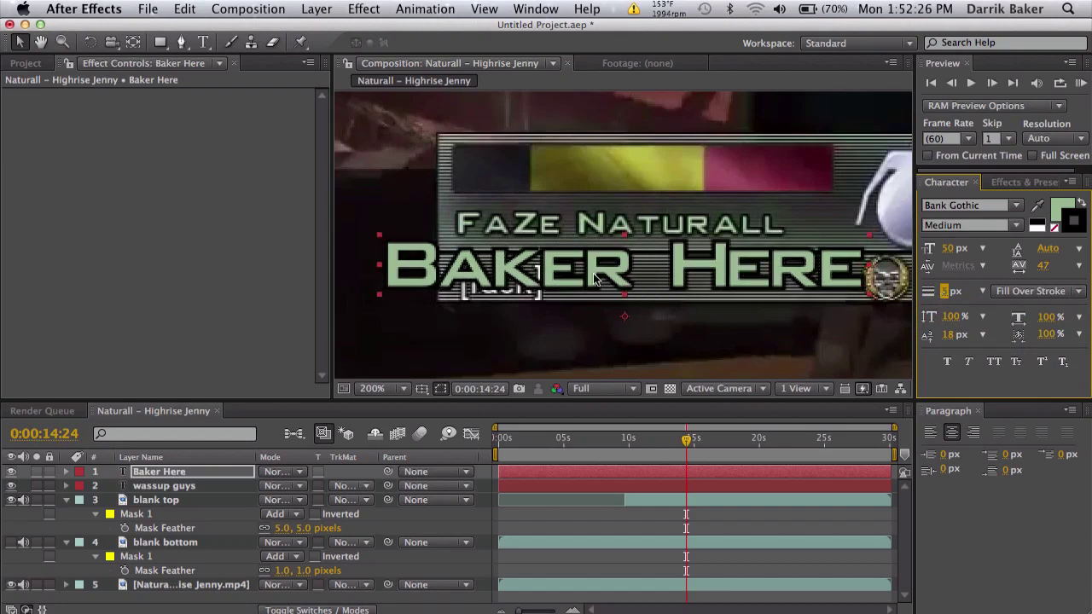
# - Set the Baker Here font size to 25 px and shift the text up-right
pyautogui.doubleClick(596, 280)
pyautogui.click(950, 248)
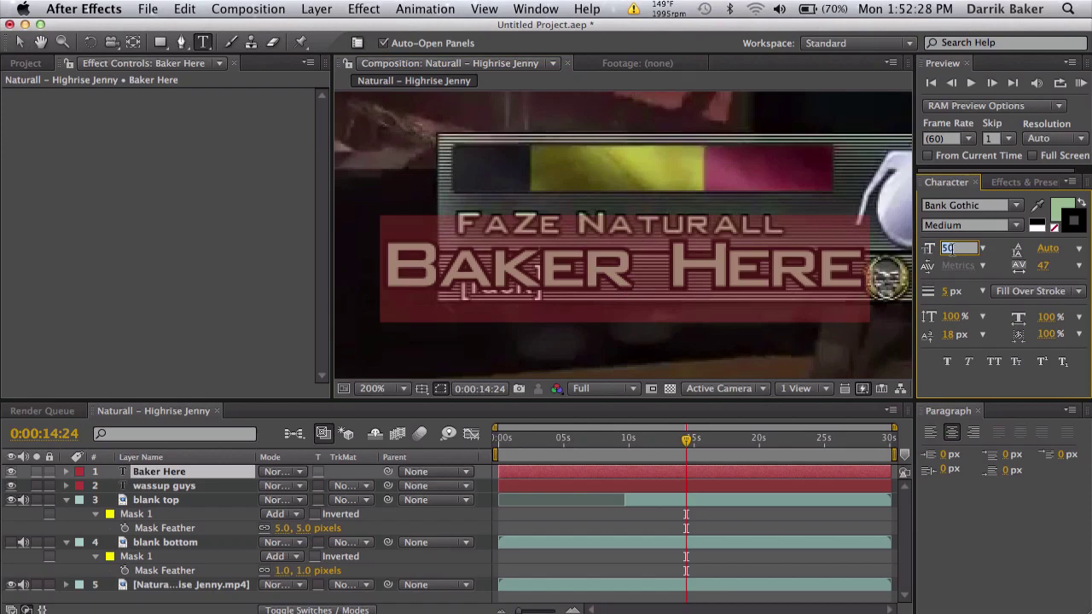
pyautogui.write('25')
pyautogui.press('Return')
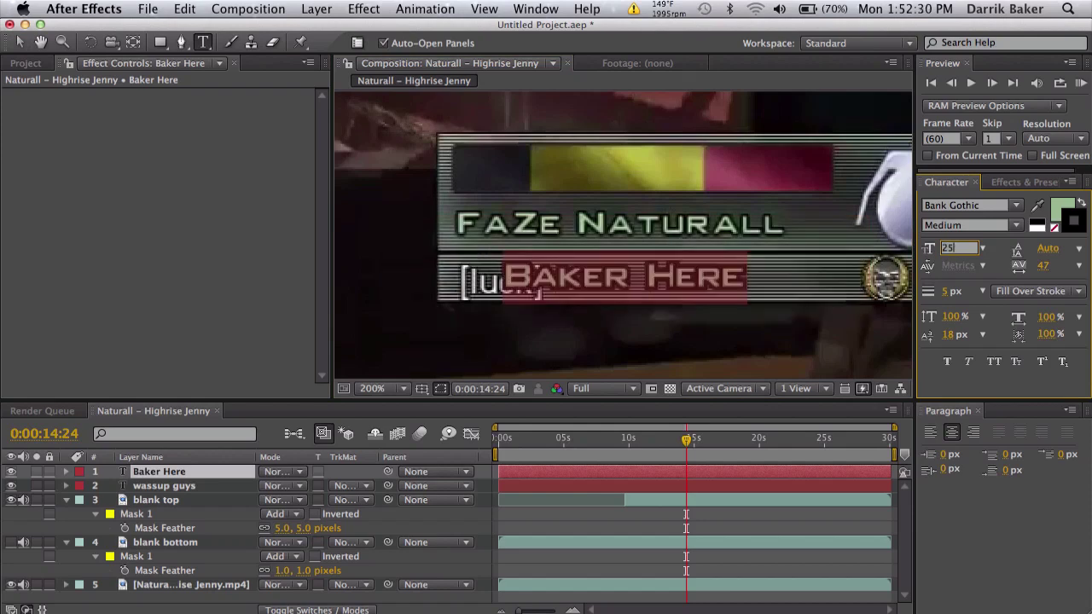
pyautogui.click(18, 42)
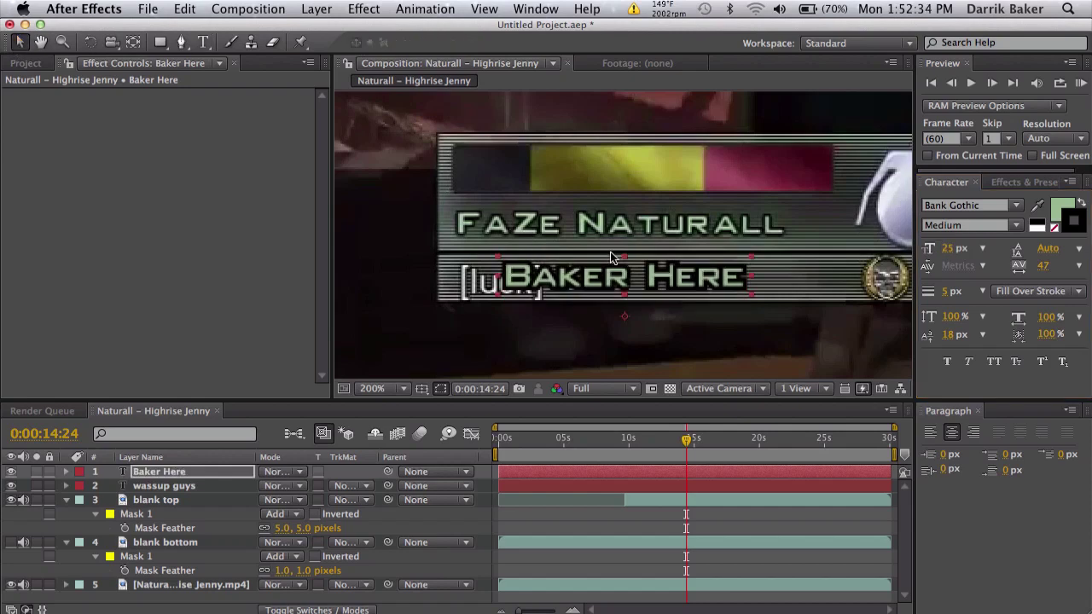
pyautogui.moveTo(700, 286); pyautogui.dragTo(722, 275)
# - Keep a 3 px outline, place the text over the original player name, and show the blank bottom patch
pyautogui.doubleClick(738, 272)
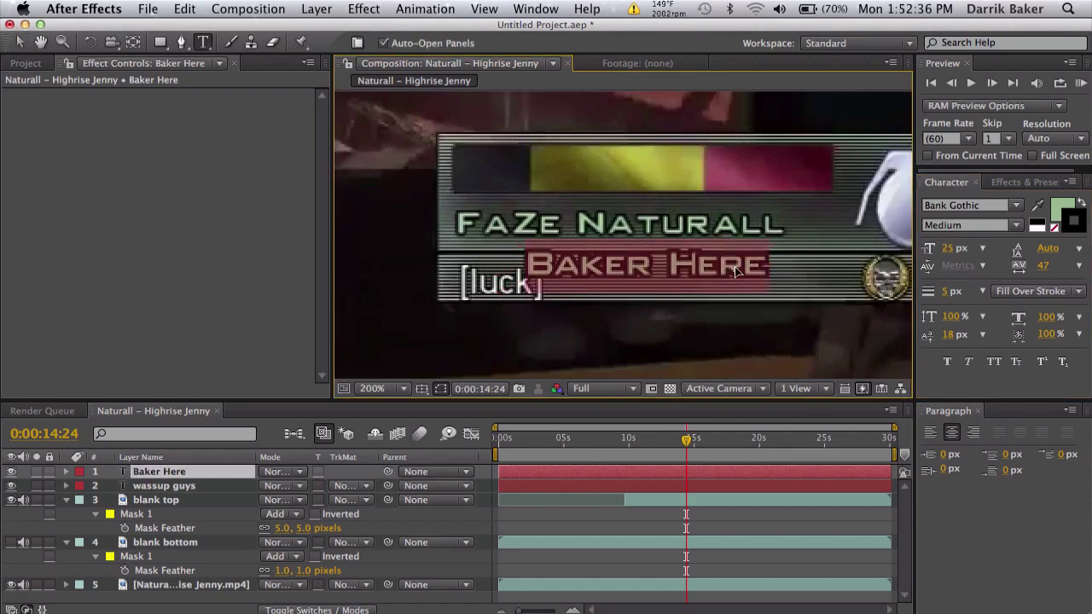
pyautogui.click(954, 293)
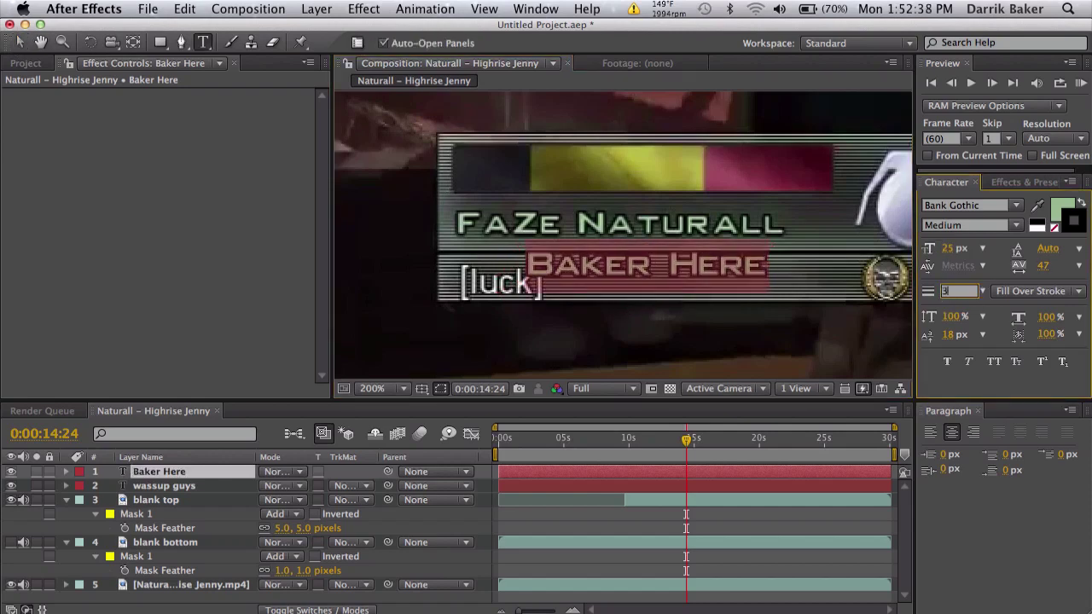
pyautogui.click(17, 43)
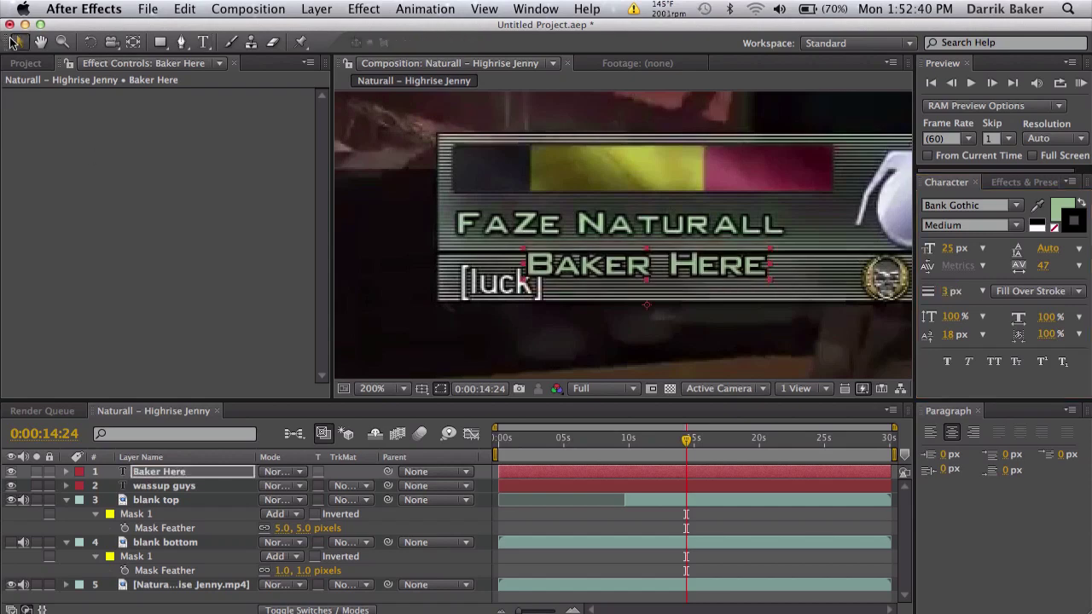
pyautogui.moveTo(723, 275); pyautogui.dragTo(647, 232)
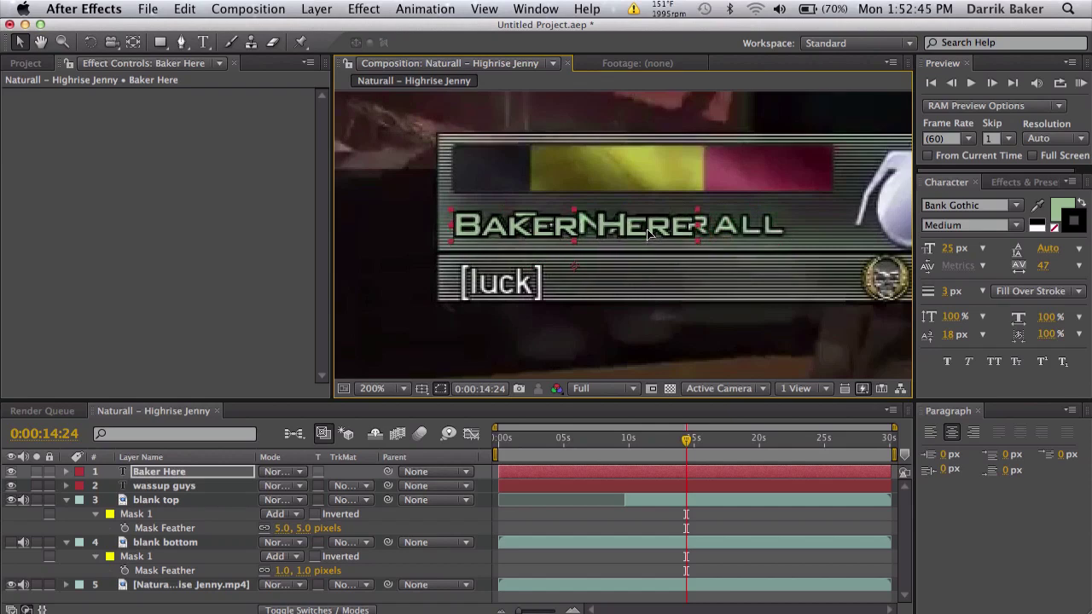
pyautogui.click(13, 543)
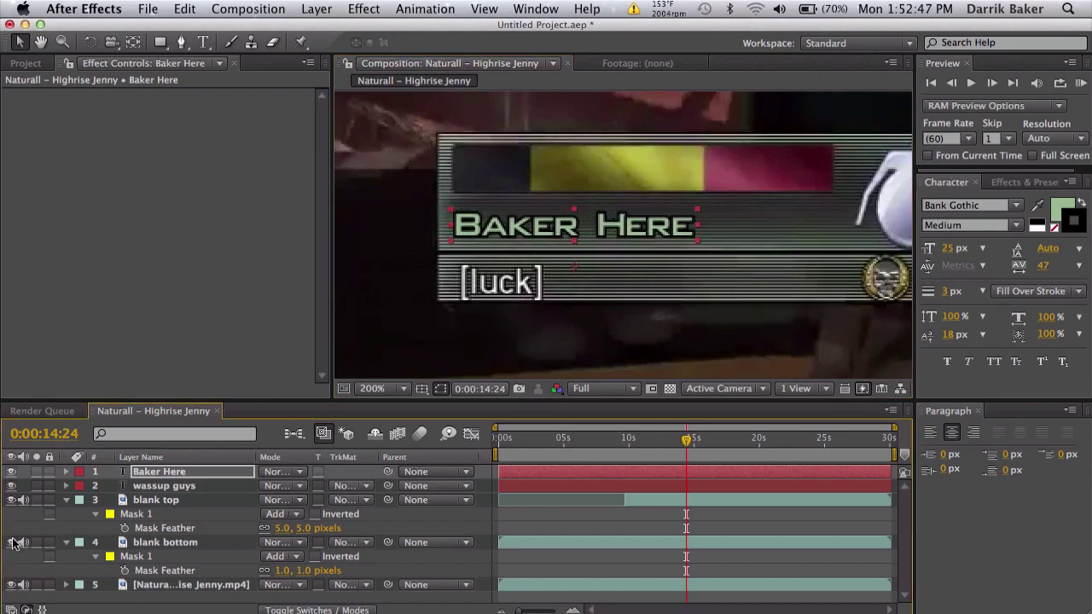
pyautogui.click(596, 502)
# - Retype the Baker Here layer's text as 'CHANGE THIS'
pyautogui.click(396, 388)
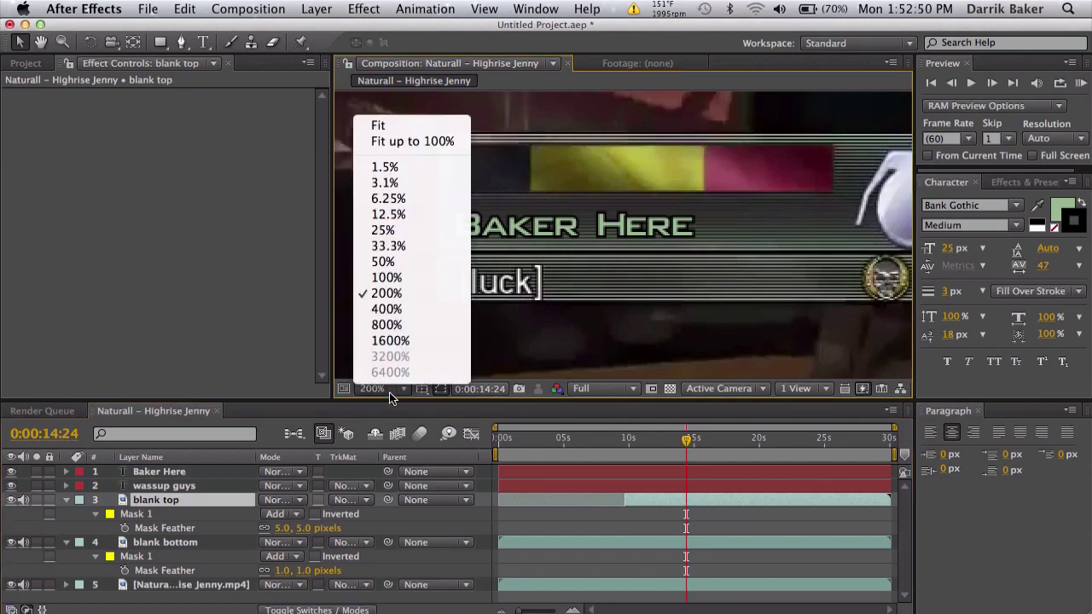
pyautogui.click(188, 512)
pyautogui.doubleClick(170, 474)
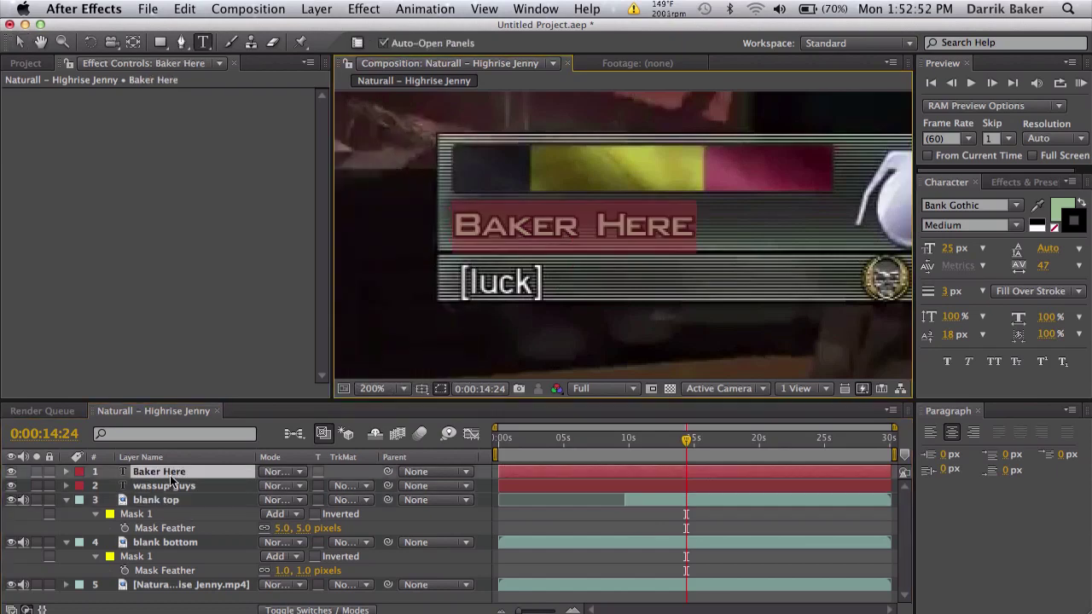
pyautogui.write('CHANGE THIS')
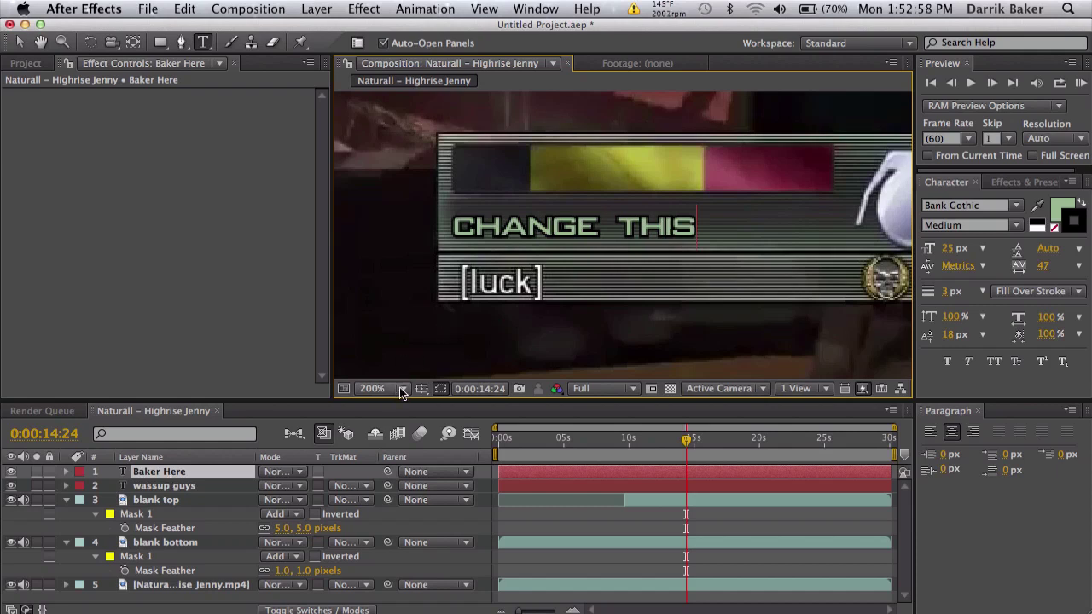
pyautogui.press('KP_Enter')
# - Nudge the CHANGE THIS text slightly right into the banner's name slot
pyautogui.hotkey('shift', 'Left')
pyautogui.hotkey('shift', 'Left')
pyautogui.hotkey('shift', 'Down')
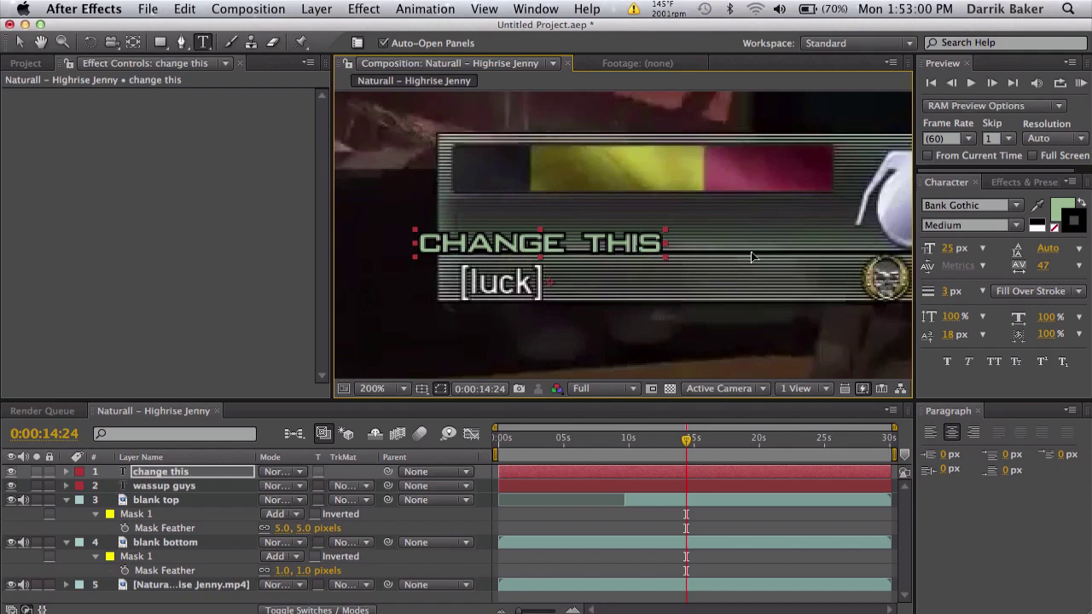
pyautogui.hotkey('shift', 'Left')
pyautogui.hotkey('shift', 'Up')
pyautogui.hotkey('shift', 'Right')
pyautogui.hotkey('shift', 'Right')
pyautogui.hotkey('shift', 'Right')
pyautogui.hotkey('shift', 'Right')
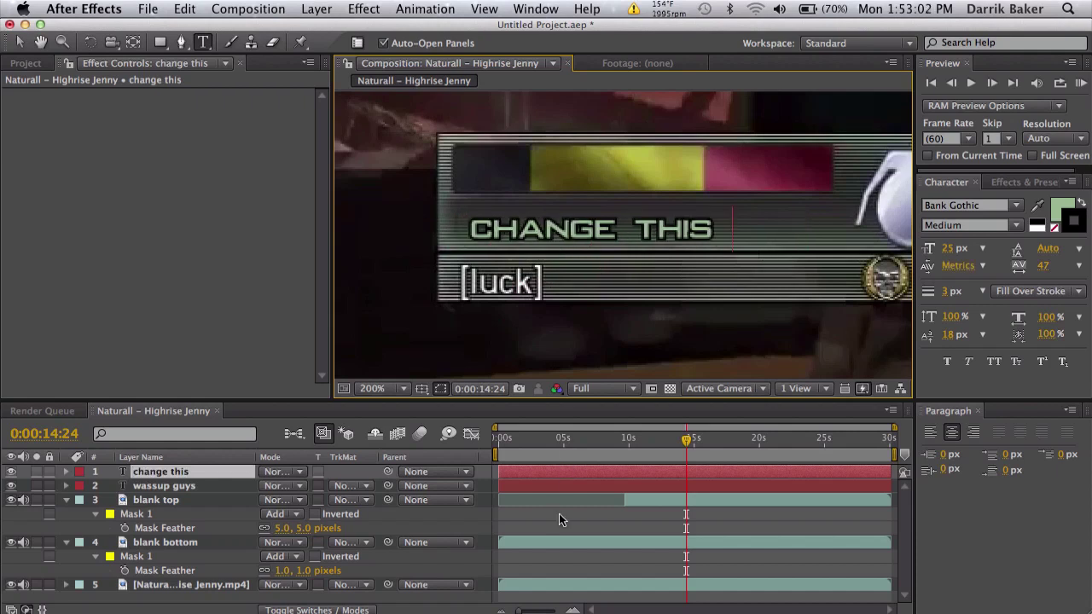
pyautogui.click(559, 514)
pyautogui.click(19, 42)
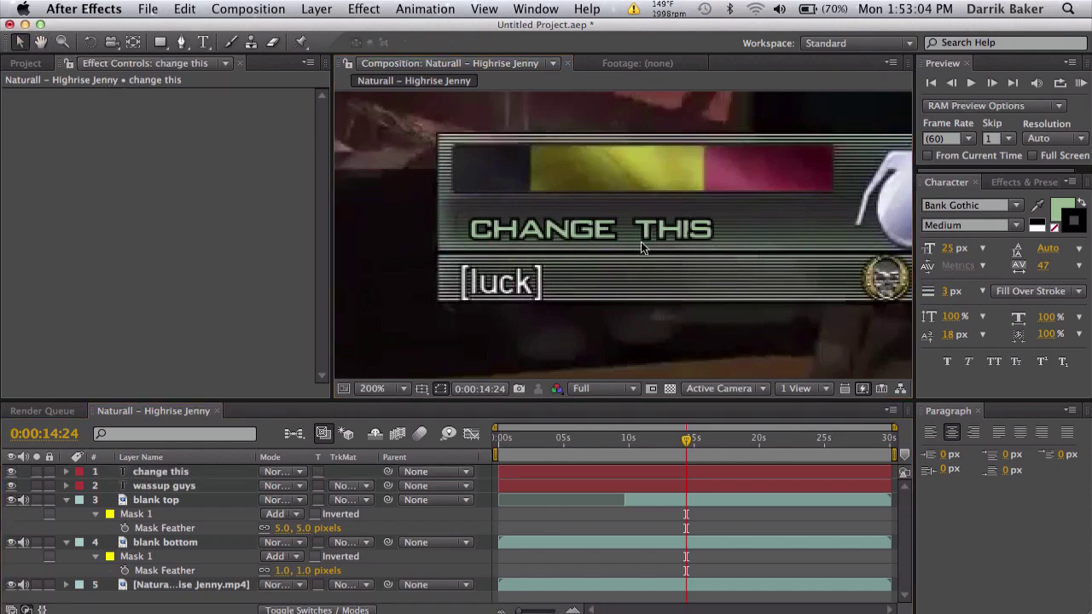
pyautogui.moveTo(639, 275); pyautogui.dragTo(609, 540)
# - Fit the frame in the viewer, go to 0:00:15:23, and hide layers 1–3
pyautogui.click(393, 390)
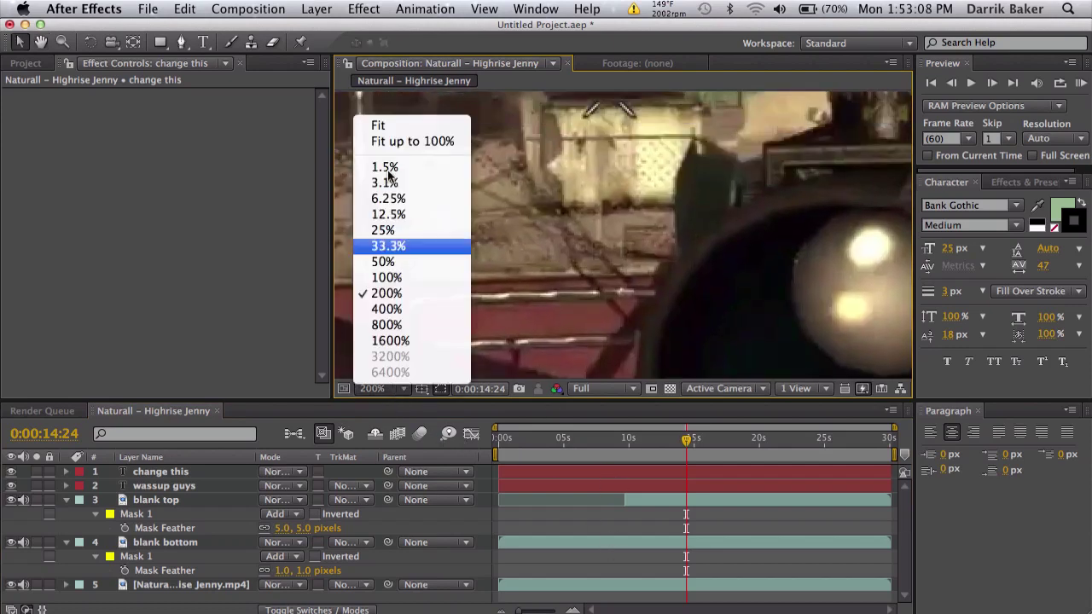
pyautogui.click(392, 119)
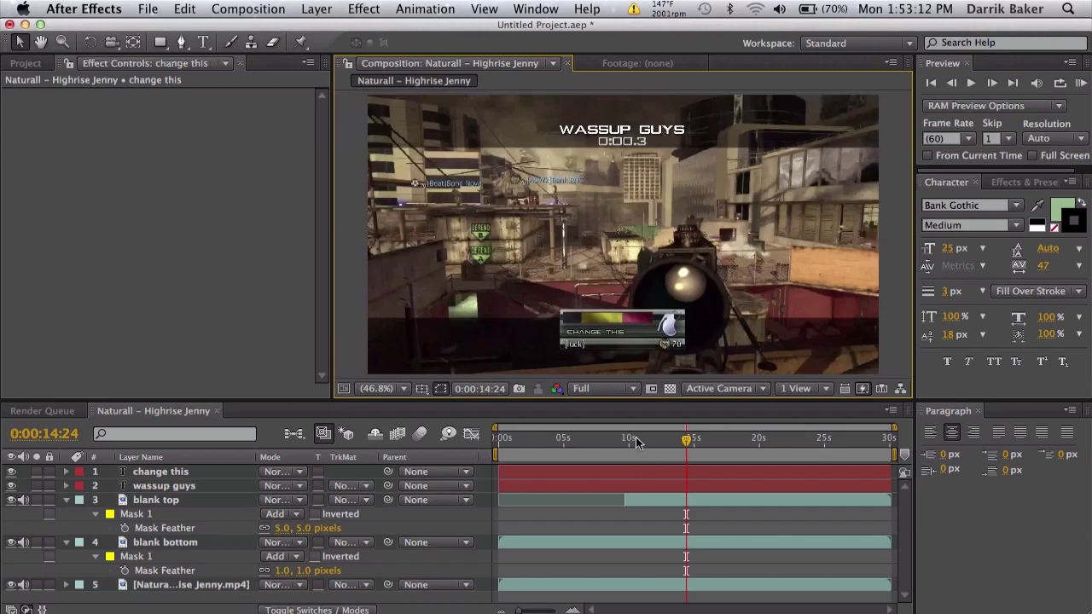
pyautogui.moveTo(635, 441); pyautogui.dragTo(698, 427)
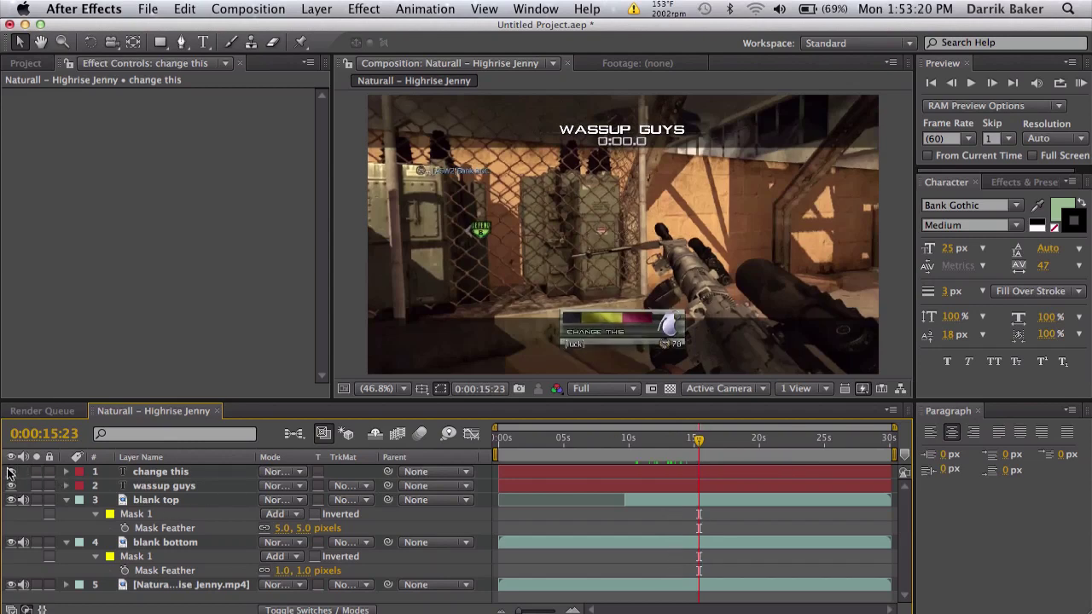
pyautogui.moveTo(10, 474); pyautogui.dragTo(4, 535)
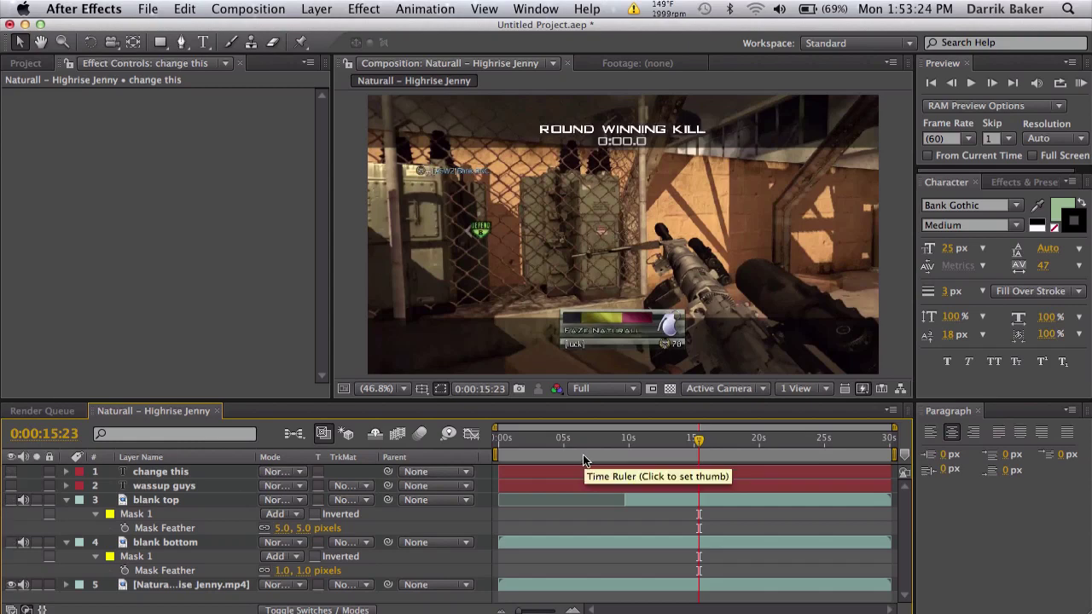
pyautogui.click(631, 587)
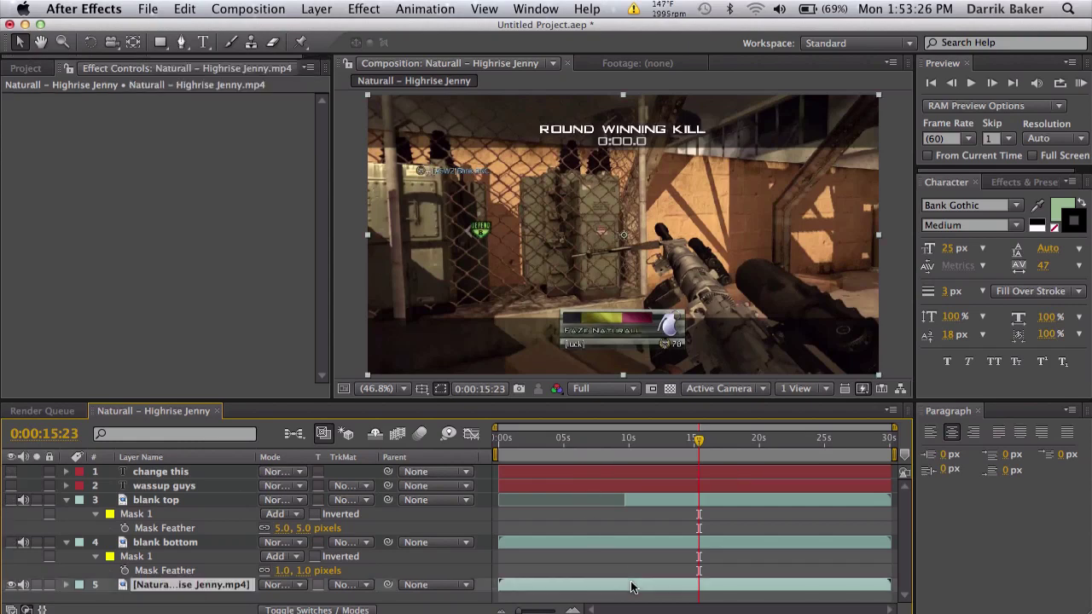
# - Open the footage layer in its Layer viewer, show the Paint panel, and pick Clone Stamp
pyautogui.rightClick(240, 587)
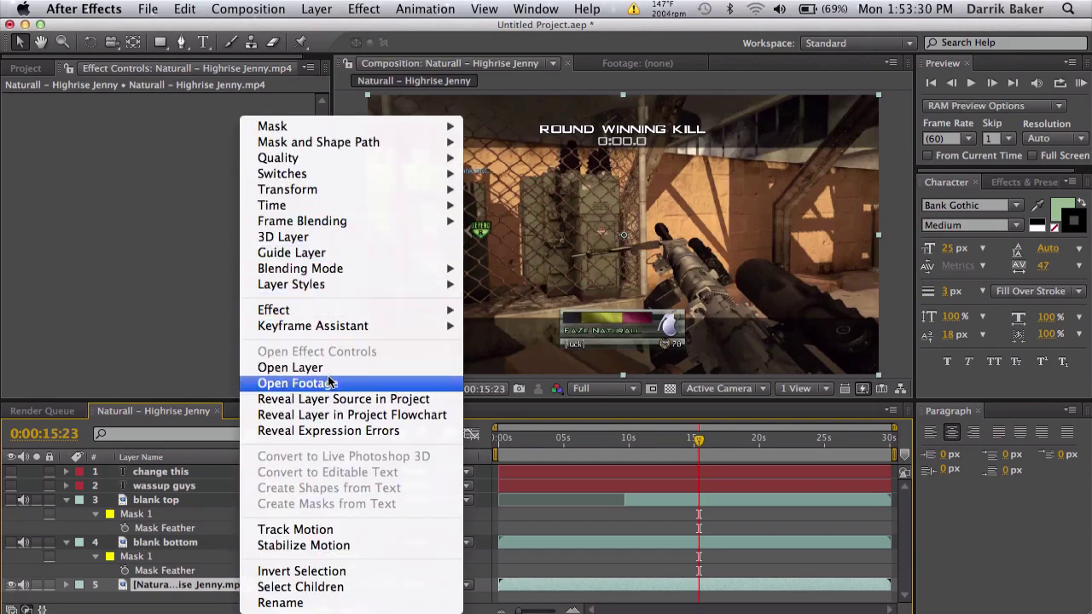
pyautogui.click(294, 367)
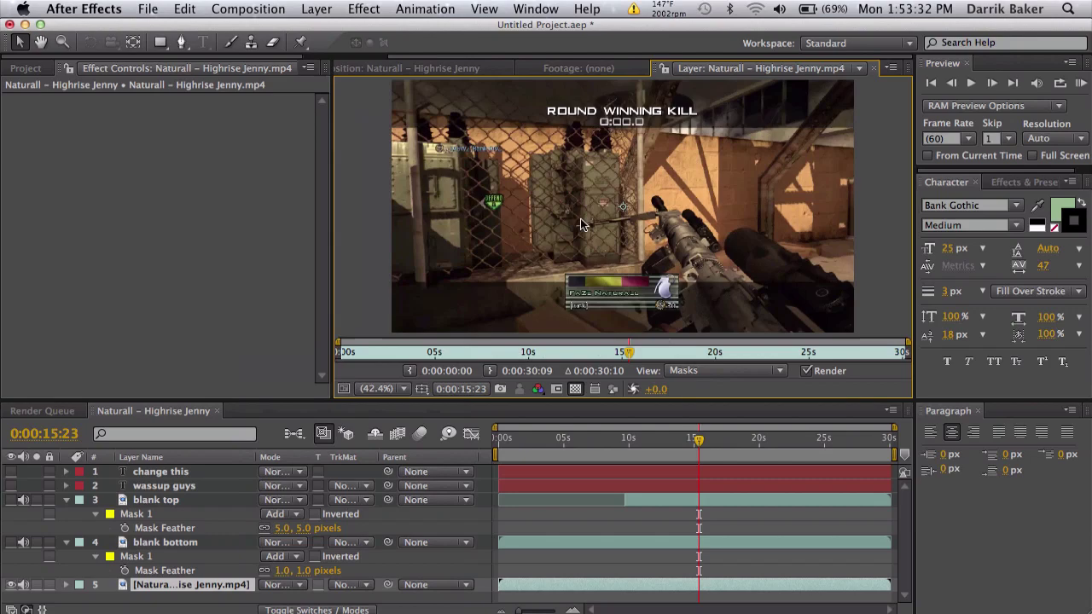
pyautogui.click(395, 6)
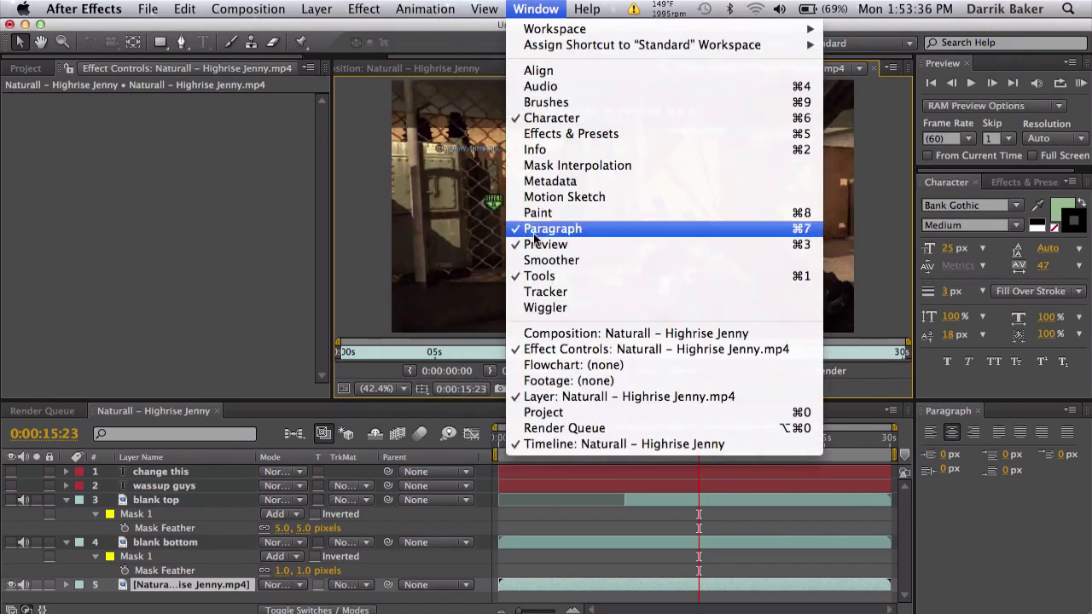
pyautogui.click(536, 212)
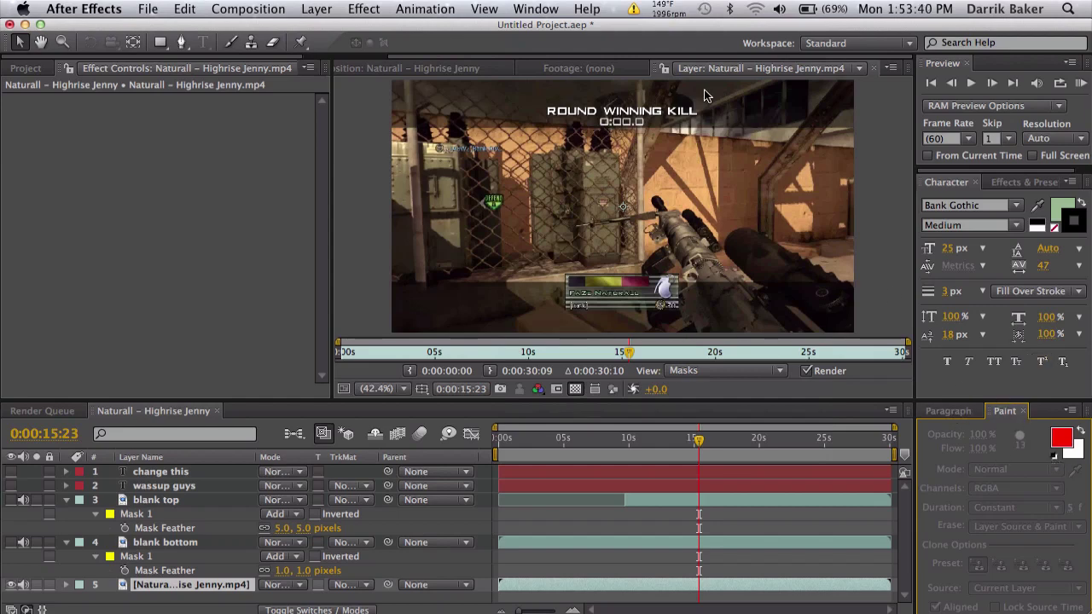
pyautogui.click(253, 42)
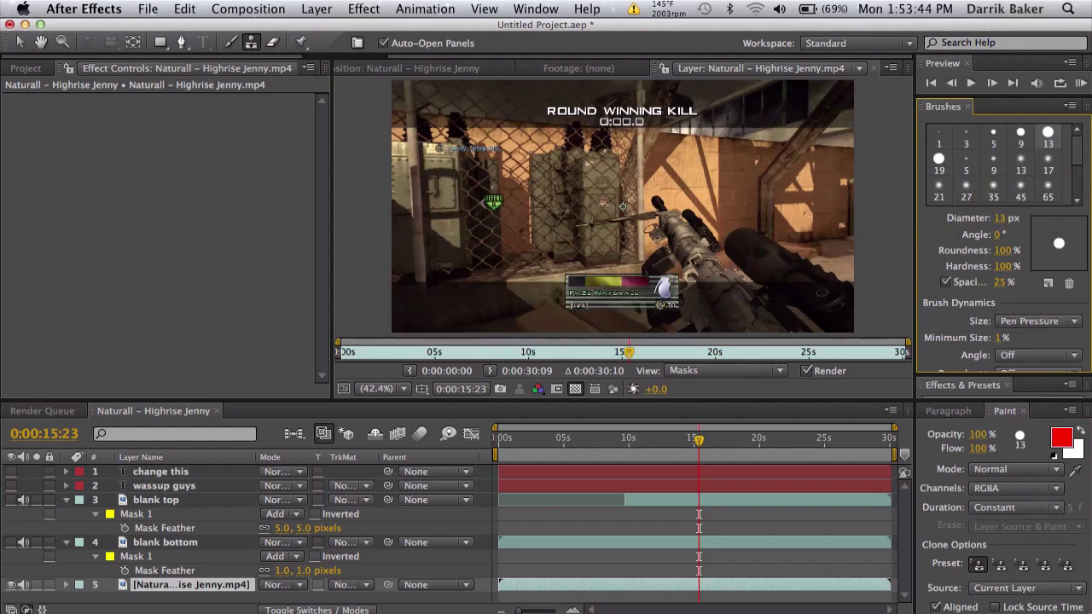
# - View the footage at 100% on the title and try a 43 px clone stroke, then undo it
pyautogui.click(394, 389)
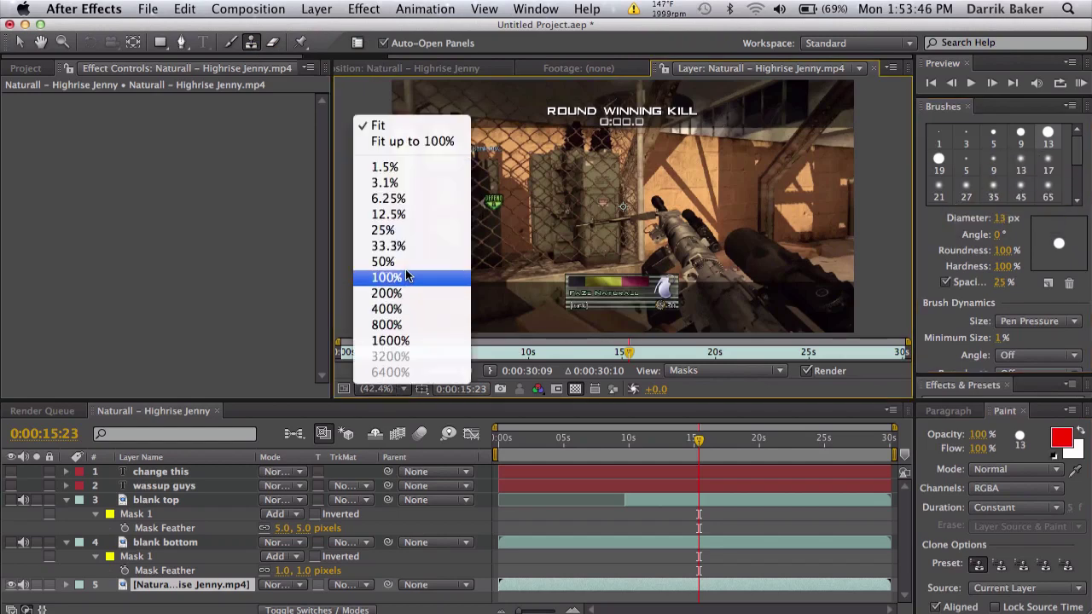
pyautogui.click(384, 283)
pyautogui.press('h')
pyautogui.moveTo(612, 178); pyautogui.dragTo(567, 288)
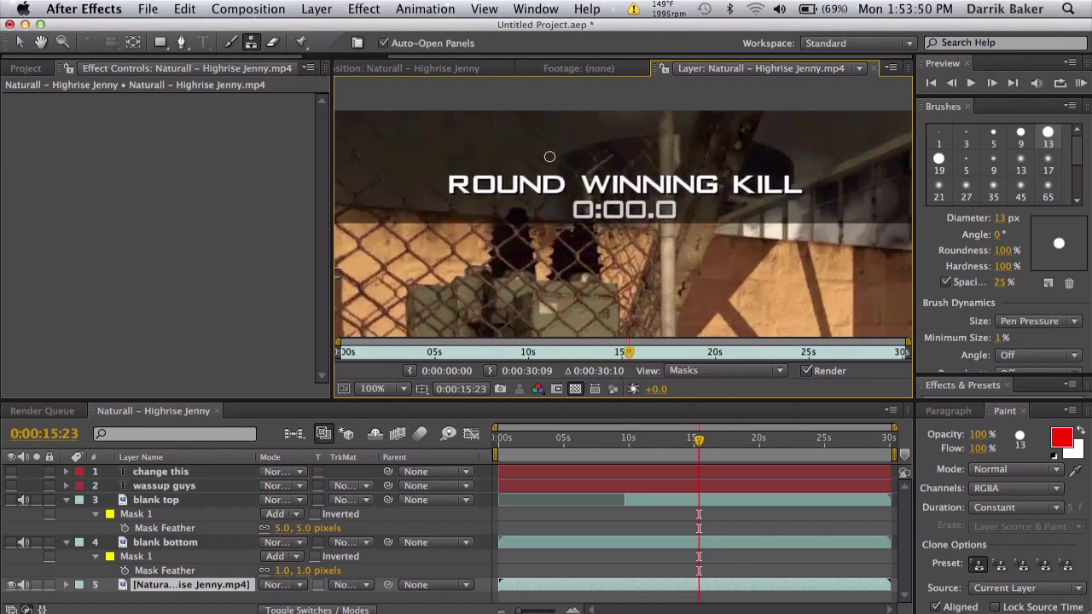
pyautogui.moveTo(999, 218)
pyautogui.mouseDown()
pyautogui.moveTo(1032, 223)
pyautogui.moveTo(993, 225)
pyautogui.mouseUp()
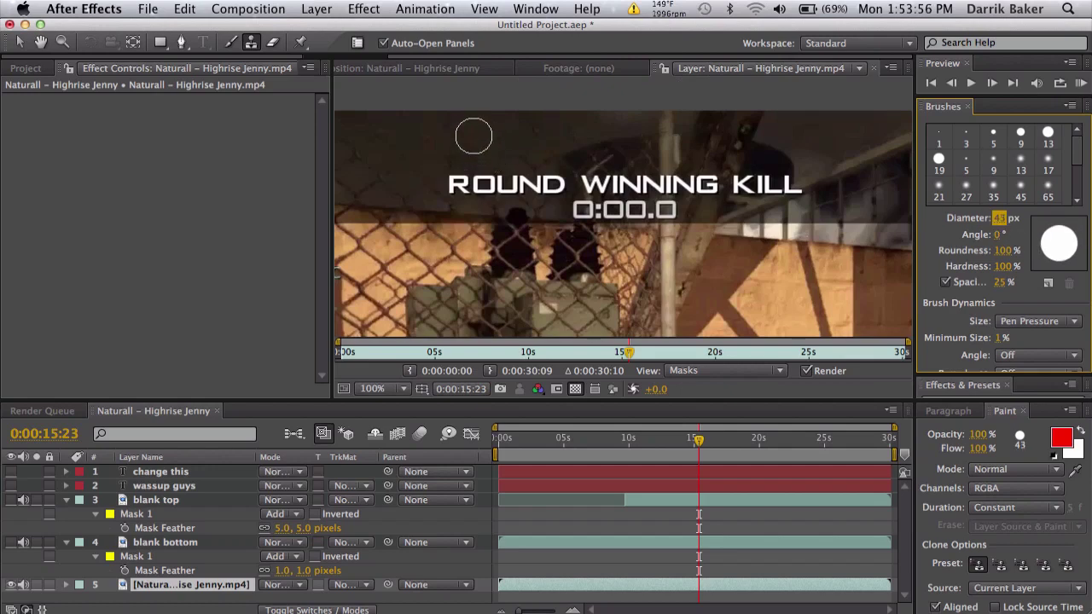
pyautogui.keyDown('alt'); pyautogui.click(463, 135); pyautogui.keyUp('alt')
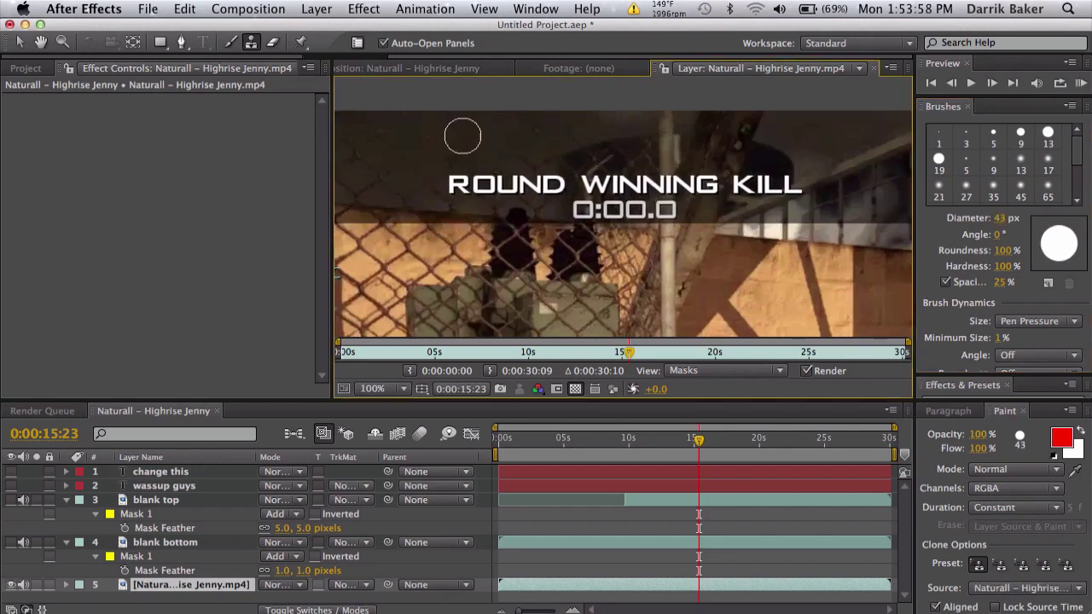
pyautogui.moveTo(478, 181)
pyautogui.mouseDown()
pyautogui.moveTo(452, 178)
pyautogui.moveTo(705, 185)
pyautogui.mouseUp()
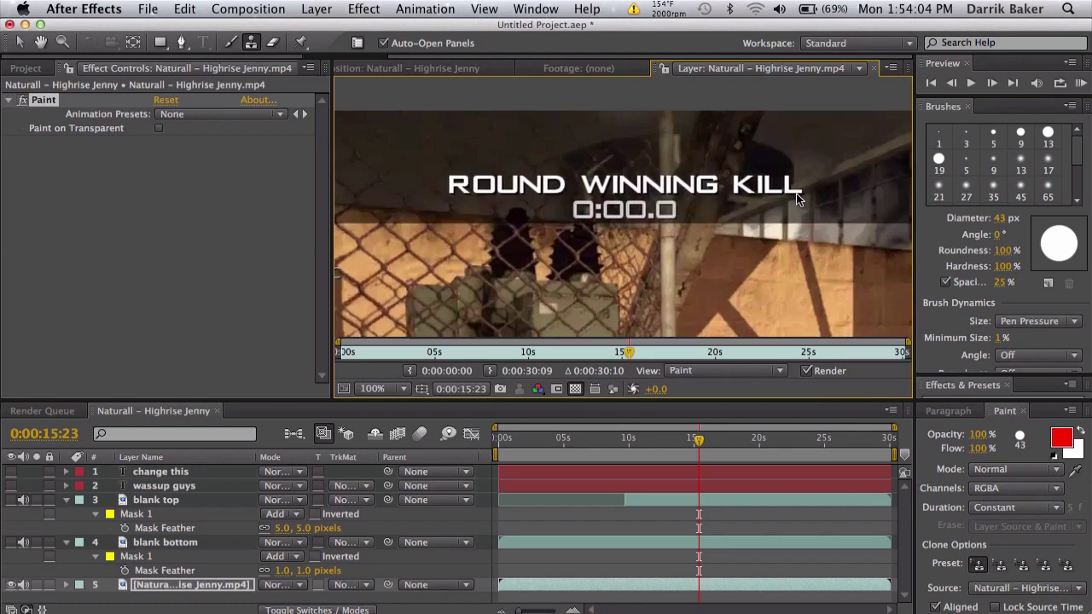
pyautogui.hotkey('ctrl', 'z')
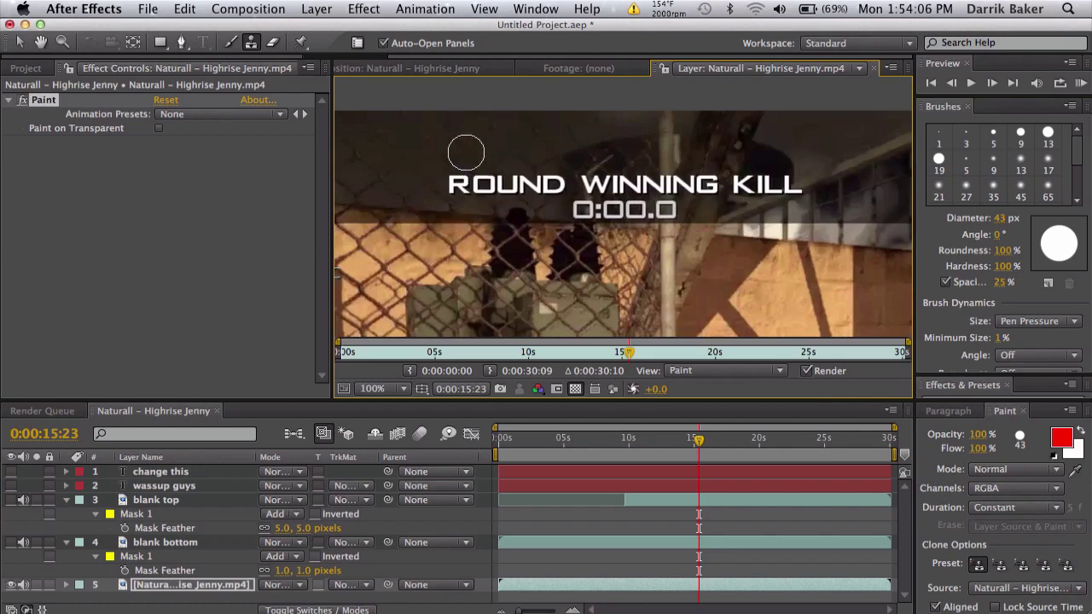
# - Clone-paint over ROUND WINNING KILL with a 30 px brush and scrub near 14 s to check
pyautogui.moveTo(1000, 218); pyautogui.dragTo(987, 218)
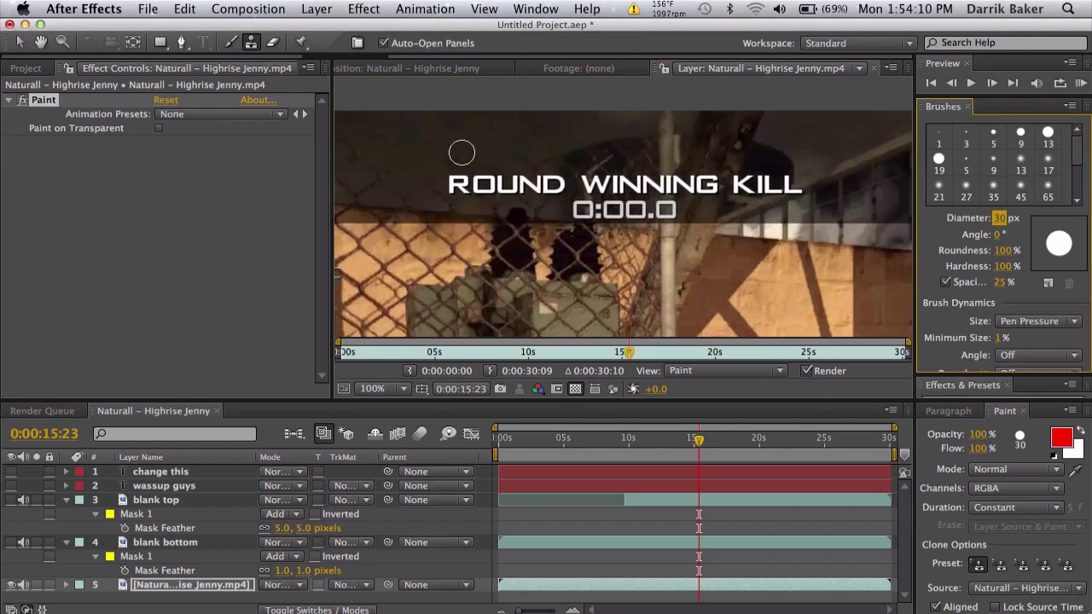
pyautogui.moveTo(458, 162)
pyautogui.mouseDown()
pyautogui.moveTo(460, 184)
pyautogui.moveTo(789, 180)
pyautogui.mouseUp()
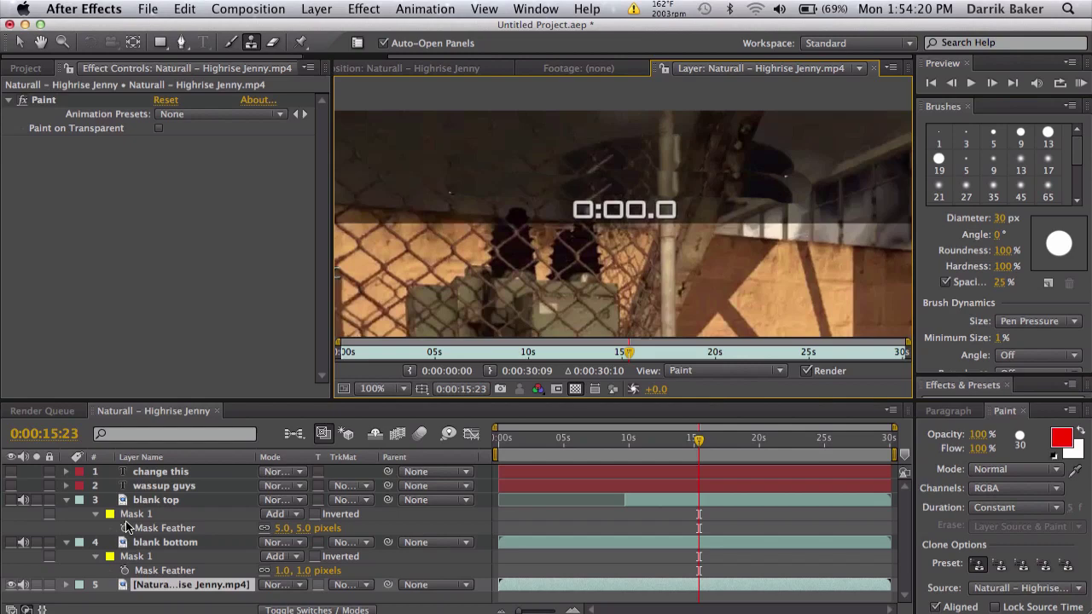
pyautogui.press('h')
pyautogui.moveTo(730, 196)
pyautogui.mouseDown()
pyautogui.moveTo(794, 205)
pyautogui.moveTo(744, 267)
pyautogui.moveTo(695, 263)
pyautogui.moveTo(717, 244)
pyautogui.mouseUp()
pyautogui.press('super+b')
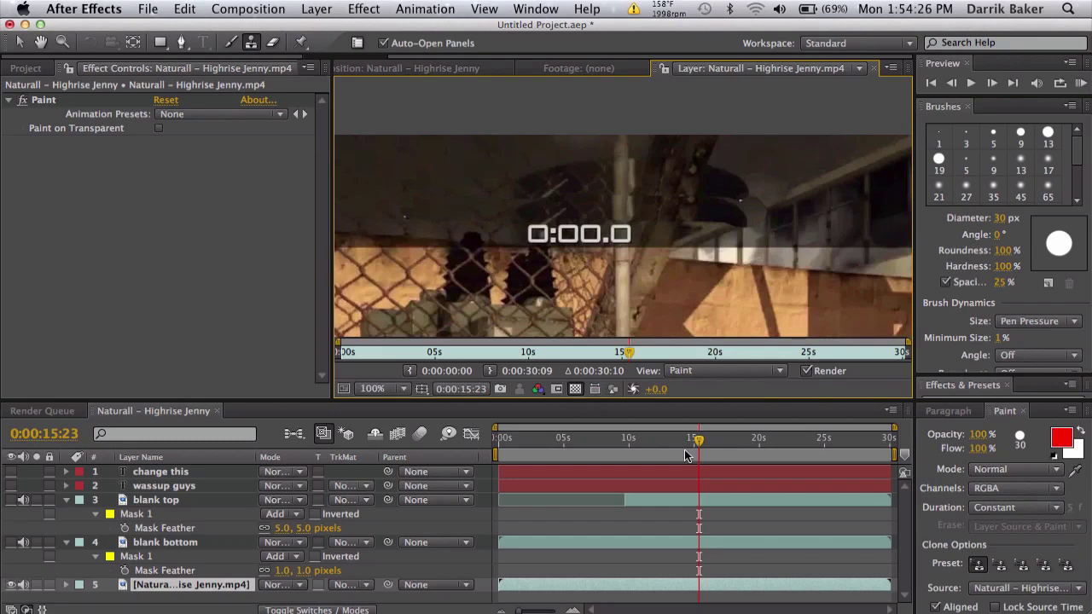
pyautogui.click(682, 440)
pyautogui.moveTo(682, 445); pyautogui.dragTo(717, 444)
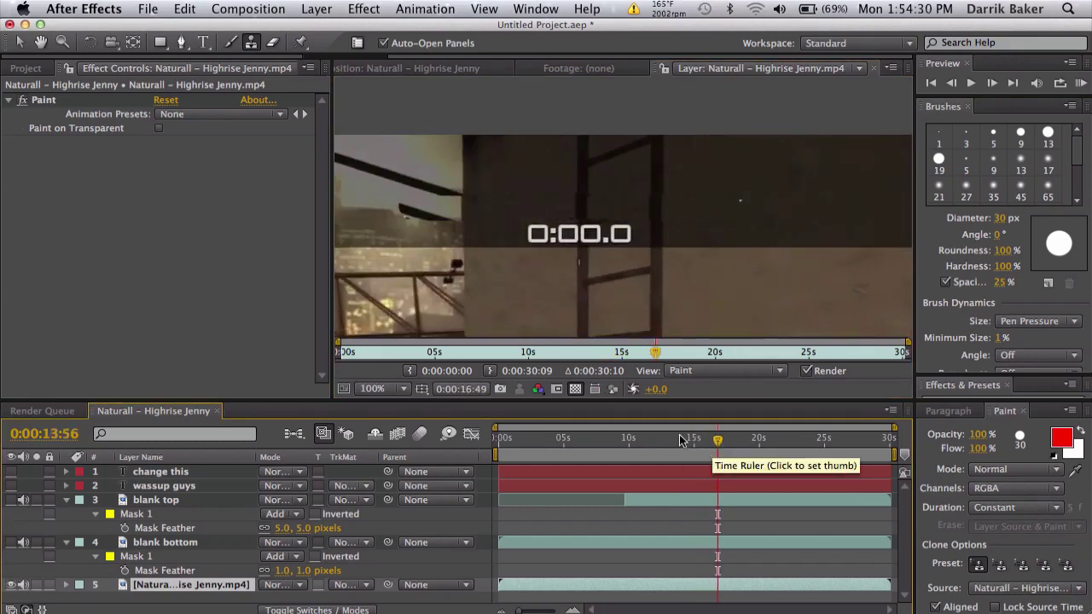
# - Drag the Clone 1 stroke's in-point back to about 9.5 s and check at 0:00:10:20
pyautogui.click(679, 440)
pyautogui.moveTo(682, 441); pyautogui.dragTo(709, 431)
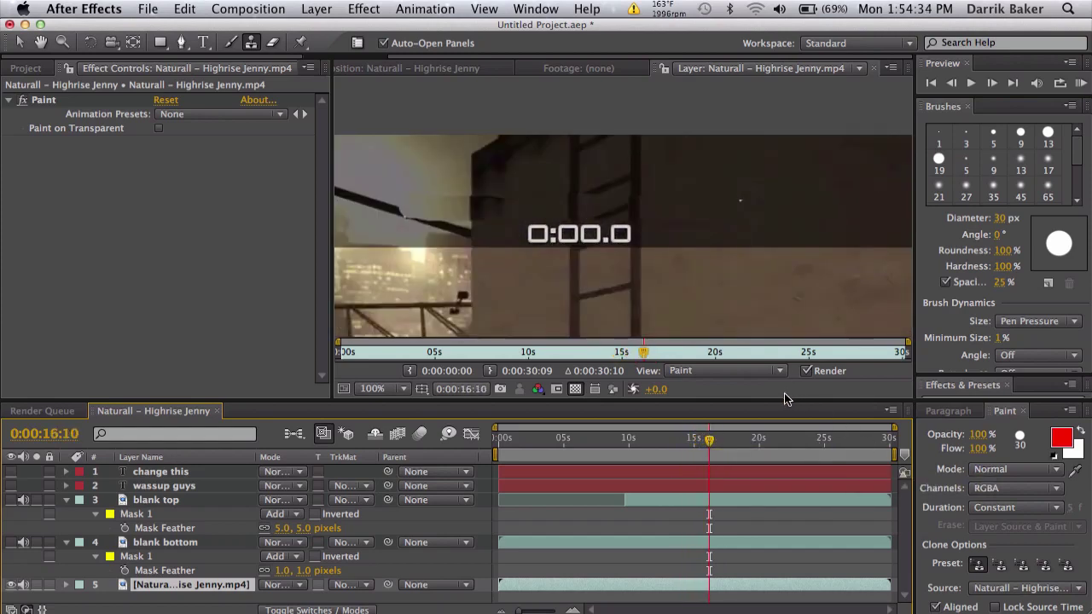
pyautogui.moveTo(784, 398); pyautogui.dragTo(769, 306)
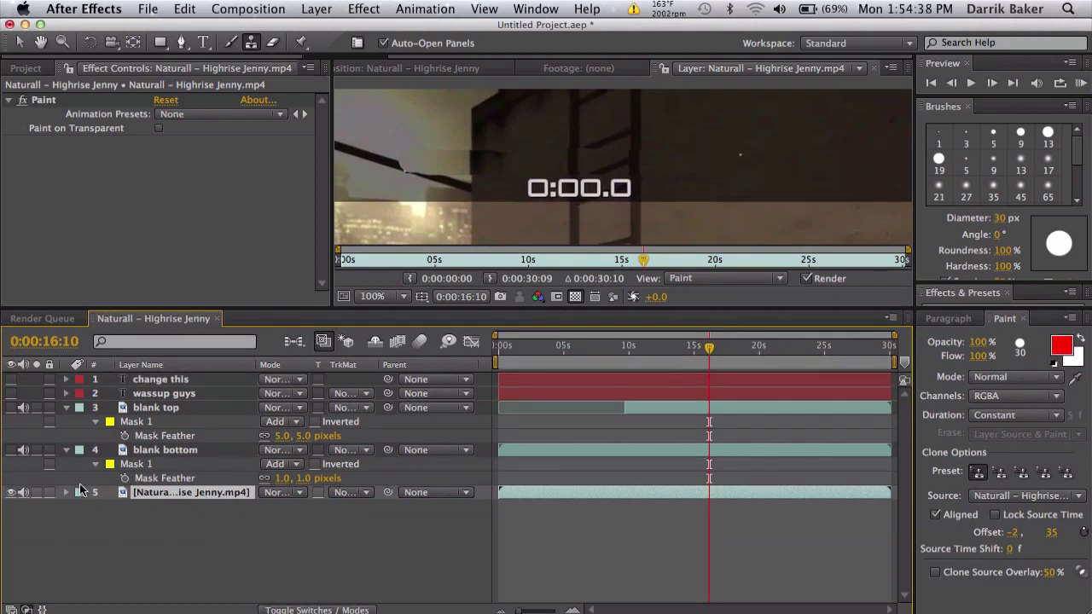
pyautogui.click(66, 494)
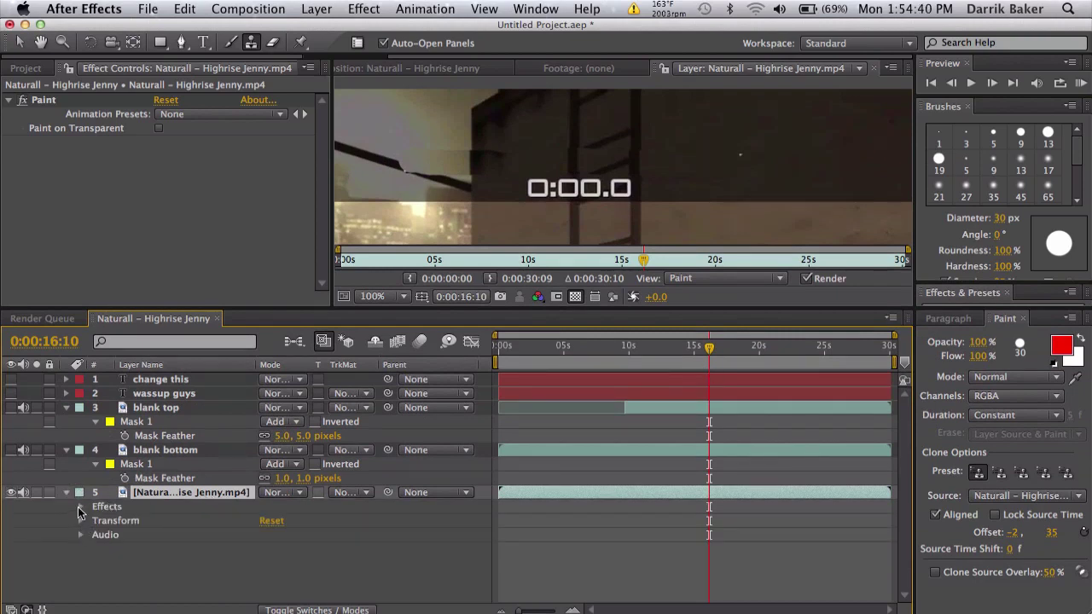
pyautogui.click(80, 507)
pyautogui.click(96, 521)
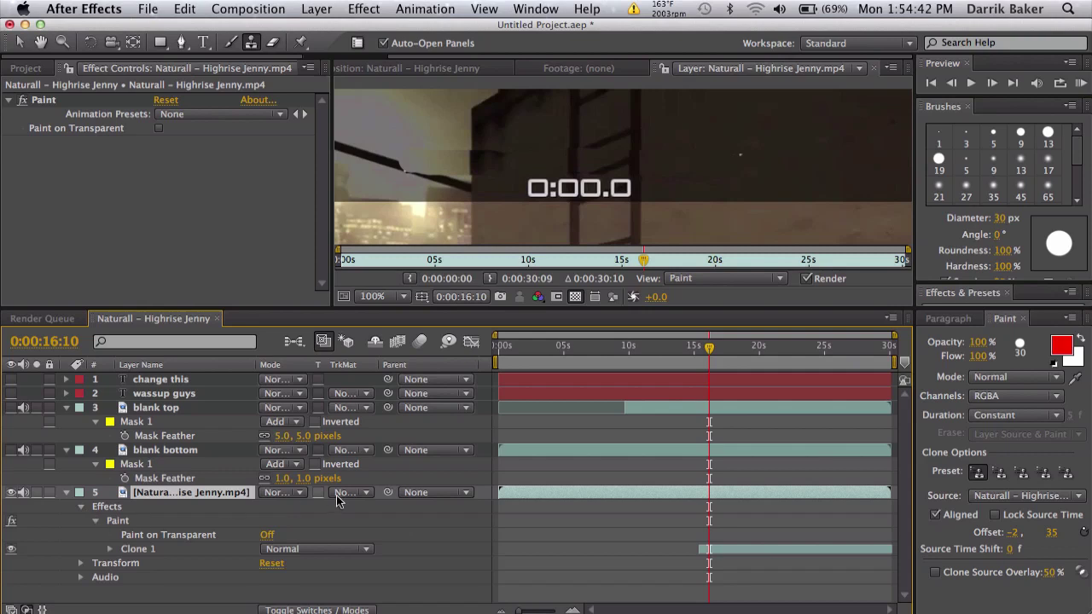
pyautogui.click(776, 556)
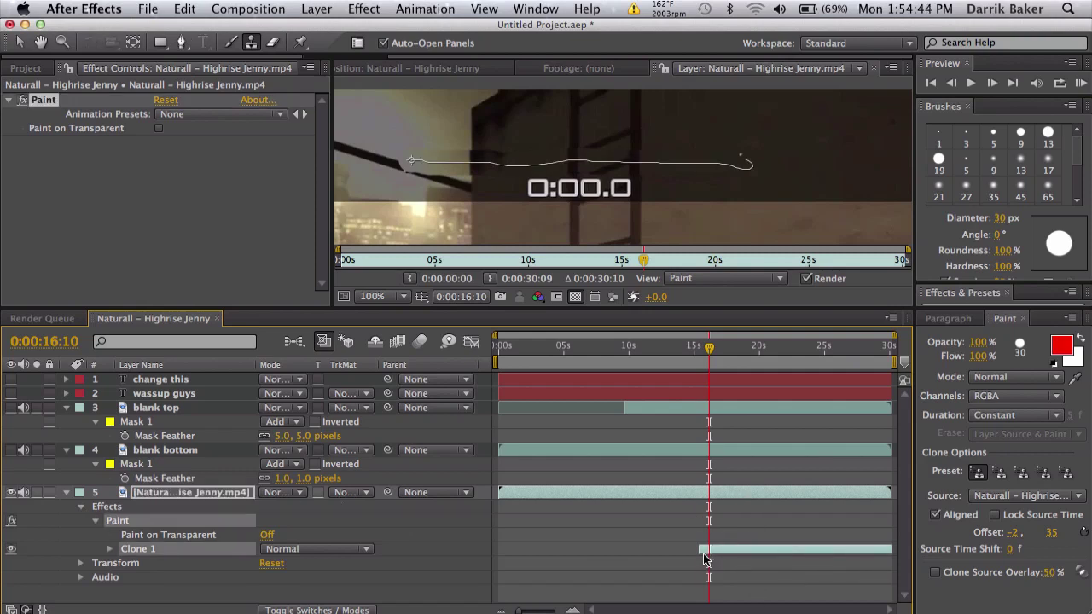
pyautogui.moveTo(697, 552); pyautogui.dragTo(633, 552)
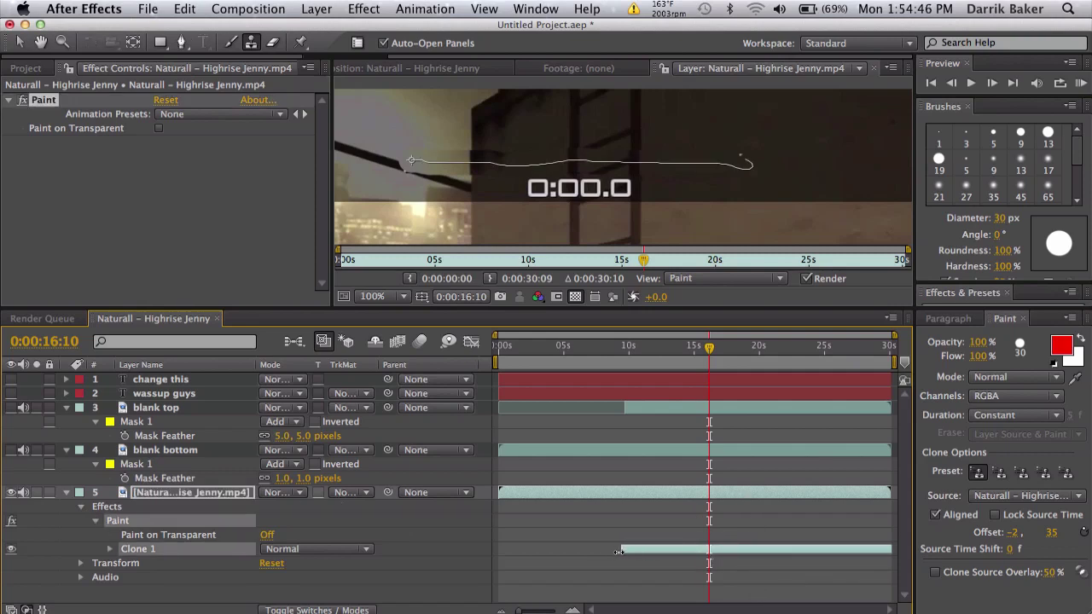
pyautogui.moveTo(613, 345); pyautogui.dragTo(632, 348)
# - Pan to the name-tag card and clone over the gamertag's end with an 18 px brush
pyautogui.press('h')
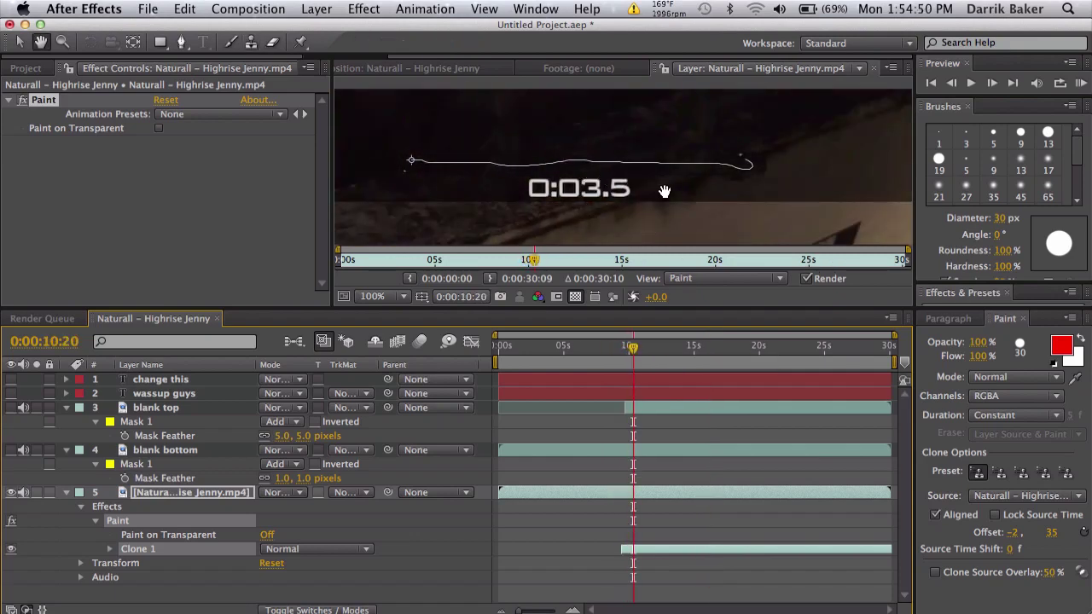
pyautogui.moveTo(663, 188)
pyautogui.mouseDown()
pyautogui.moveTo(719, 235)
pyautogui.moveTo(694, 162)
pyautogui.mouseUp()
pyautogui.moveTo(634, 189)
pyautogui.mouseDown()
pyautogui.moveTo(653, 134)
pyautogui.moveTo(619, 97)
pyautogui.mouseUp()
pyautogui.moveTo(653, 203)
pyautogui.mouseDown()
pyautogui.moveTo(639, 90)
pyautogui.moveTo(616, 70)
pyautogui.mouseUp()
pyautogui.press('super+b')
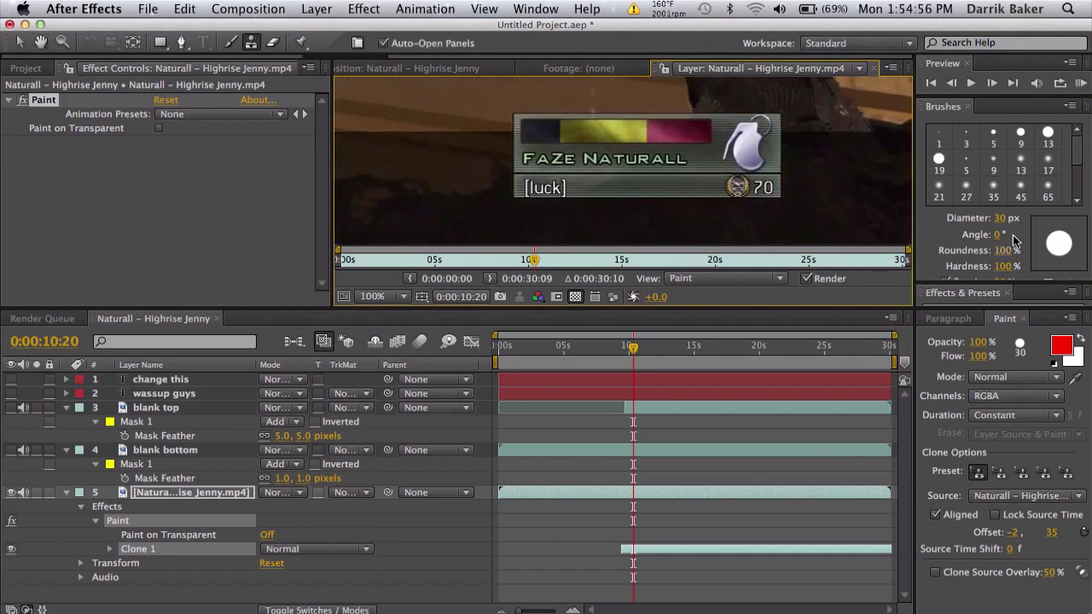
pyautogui.moveTo(1001, 218); pyautogui.dragTo(988, 218)
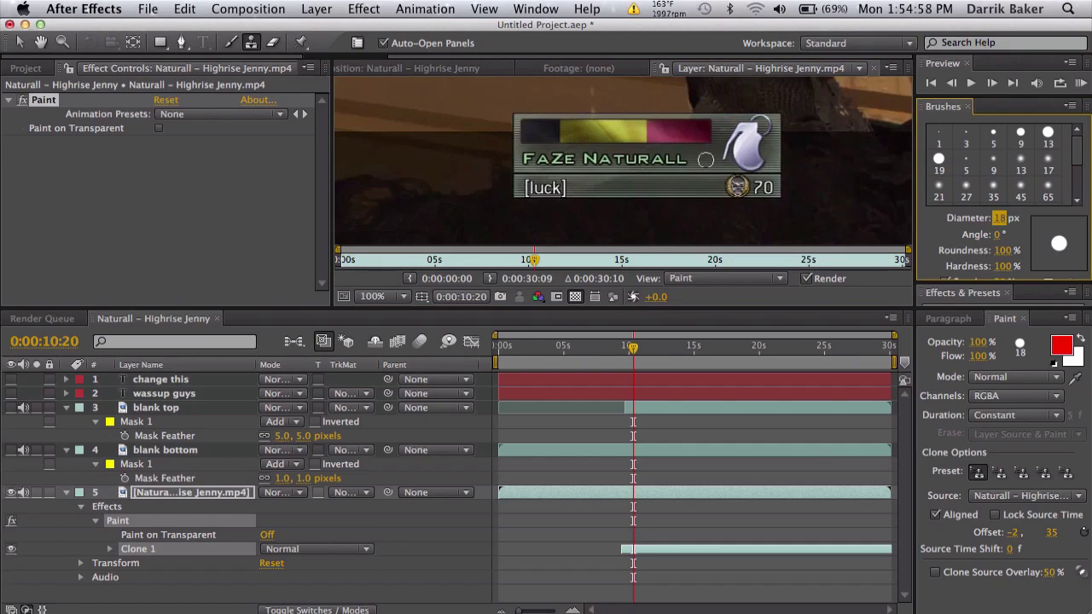
pyautogui.keyDown('alt'); pyautogui.click(705, 157); pyautogui.keyUp('alt')
pyautogui.moveTo(693, 158)
pyautogui.mouseDown()
pyautogui.moveTo(622, 165)
pyautogui.moveTo(679, 162)
pyautogui.mouseUp()
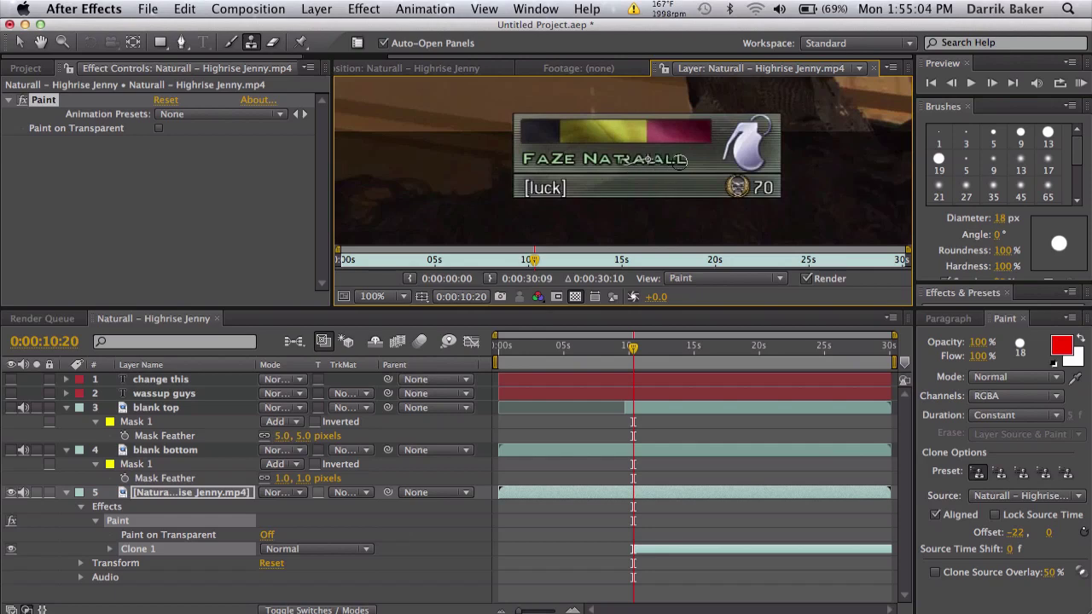
pyautogui.click(704, 422)
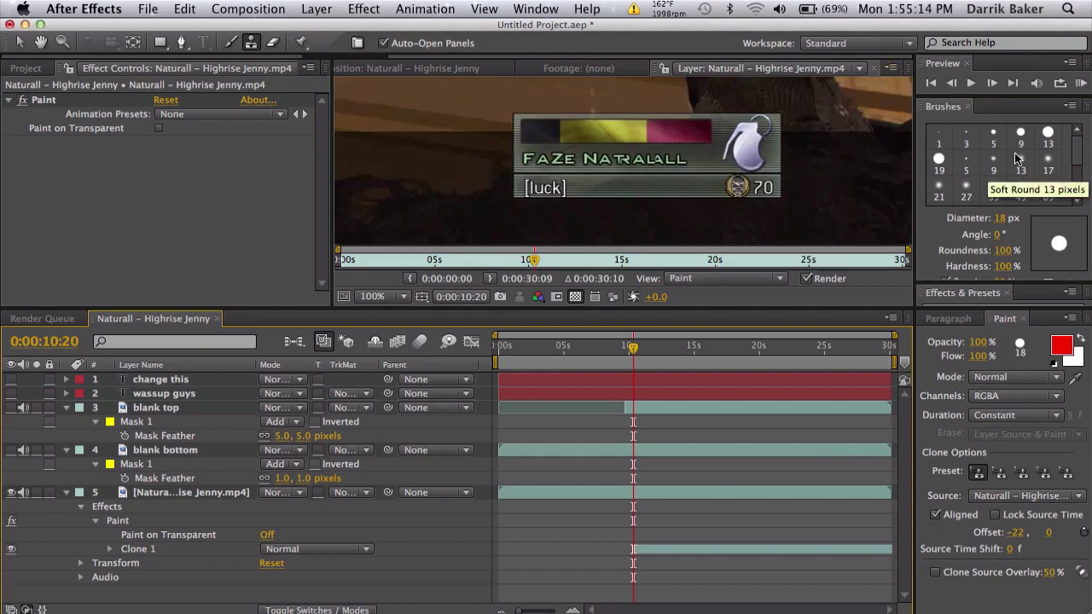
# - Close the Layer and Footage tabs, enlarge the Composition viewer, and collapse layers 3–5
pyautogui.click(874, 70)
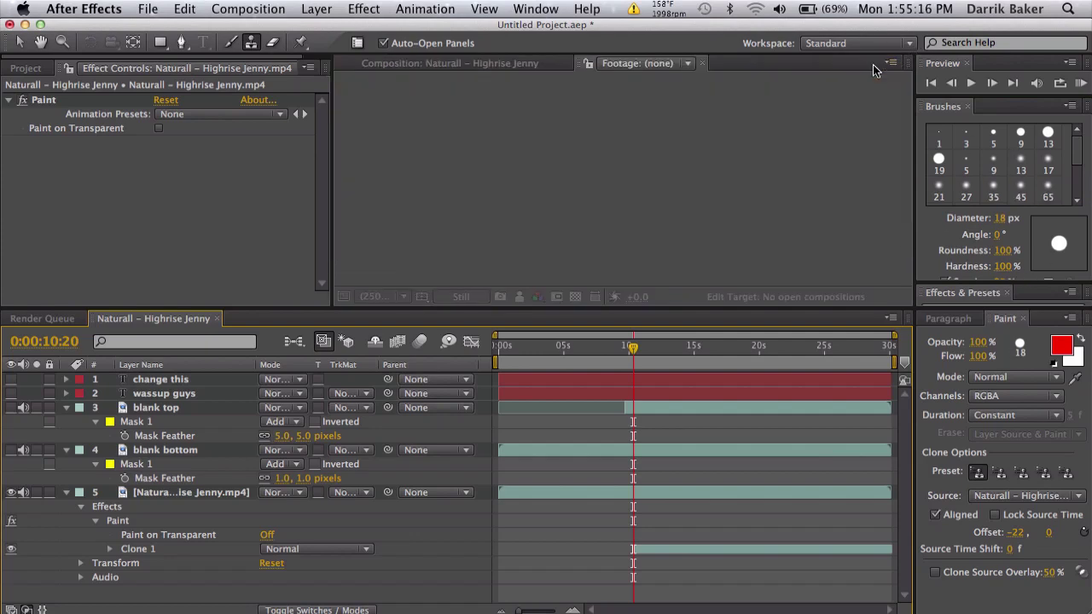
pyautogui.click(700, 69)
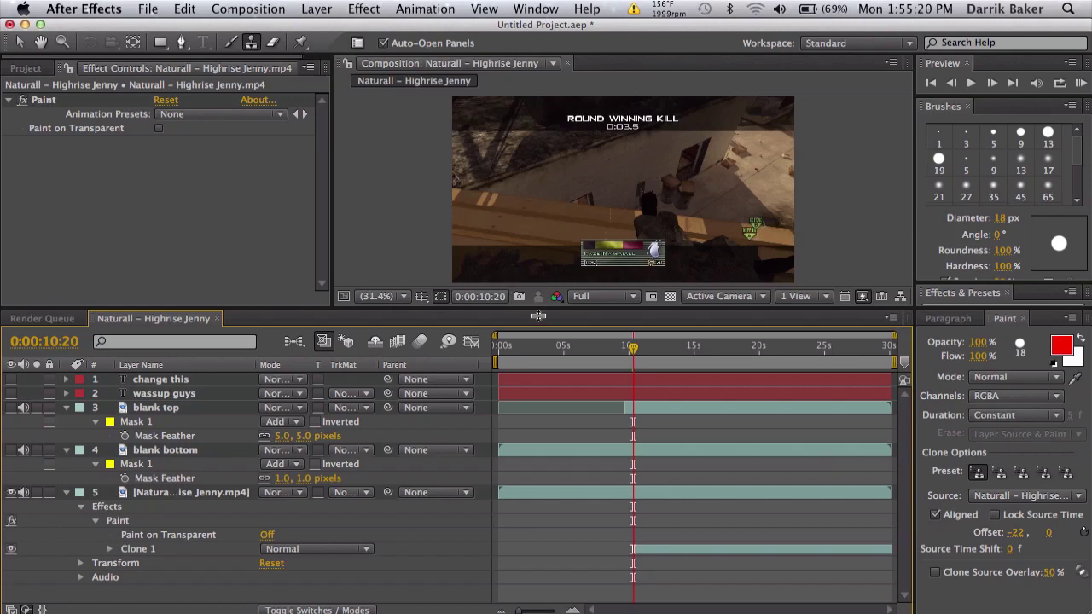
pyautogui.moveTo(539, 316); pyautogui.dragTo(539, 360)
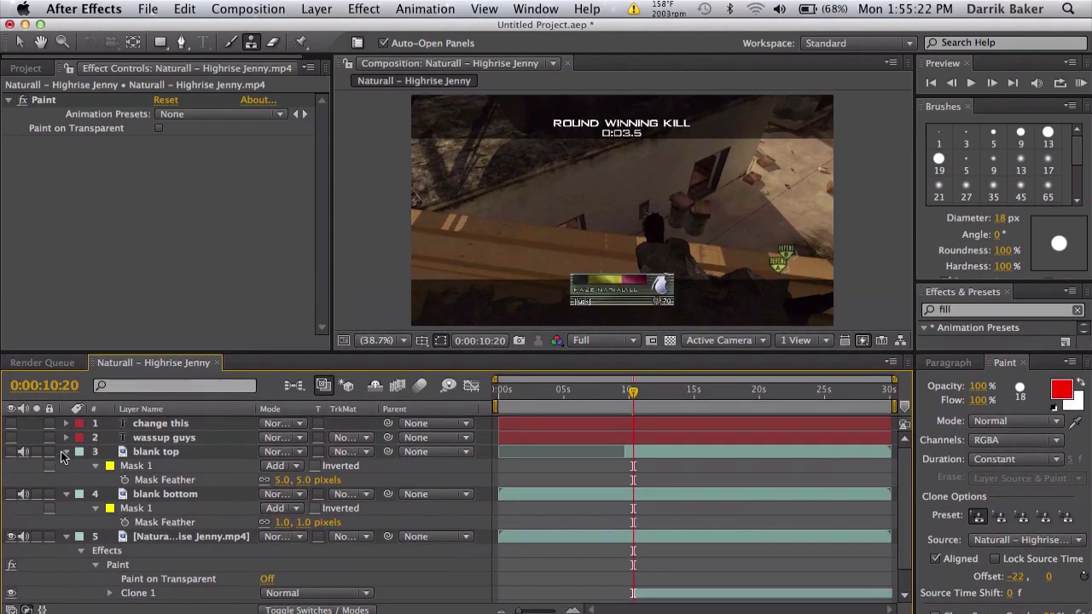
pyautogui.click(66, 452)
pyautogui.click(67, 465)
pyautogui.click(67, 480)
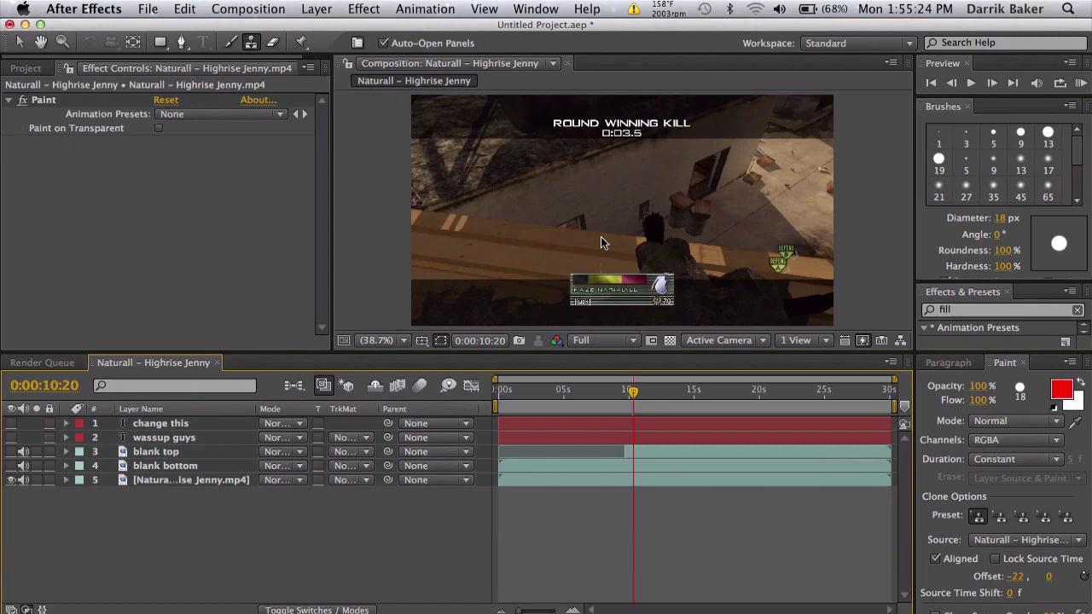
# - Turn on layers 1–4 at 13:25 and preview a later frame
pyautogui.click(673, 390)
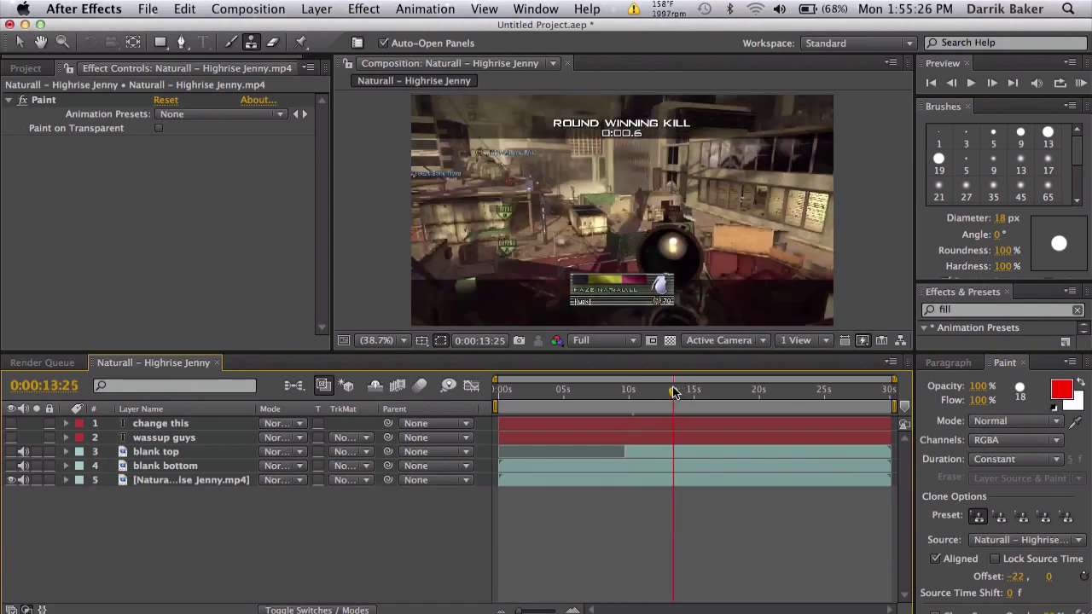
pyautogui.moveTo(17, 468); pyautogui.dragTo(12, 419)
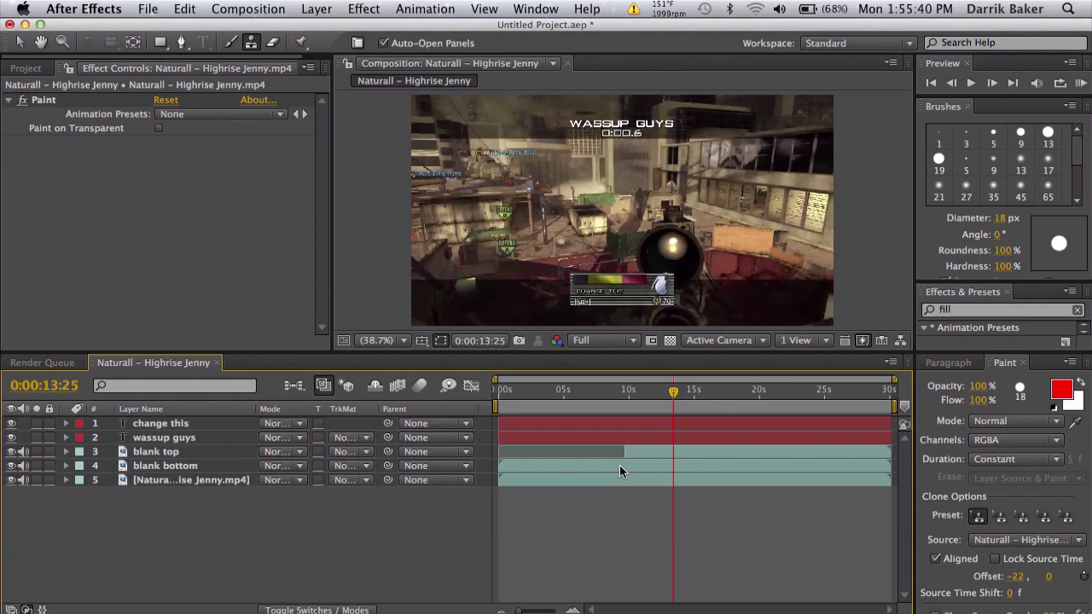
pyautogui.click(692, 391)
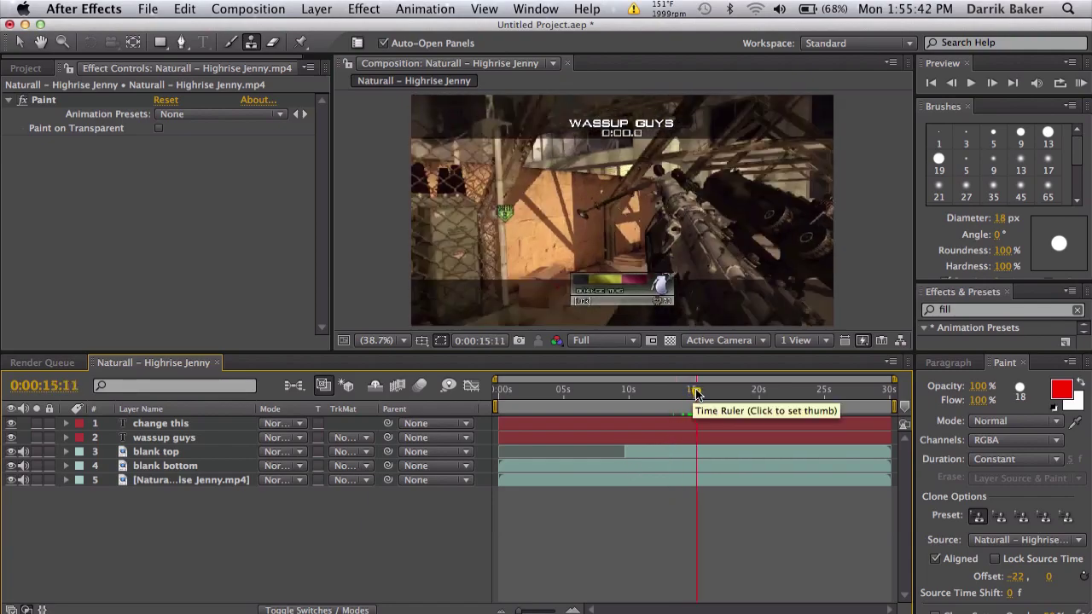